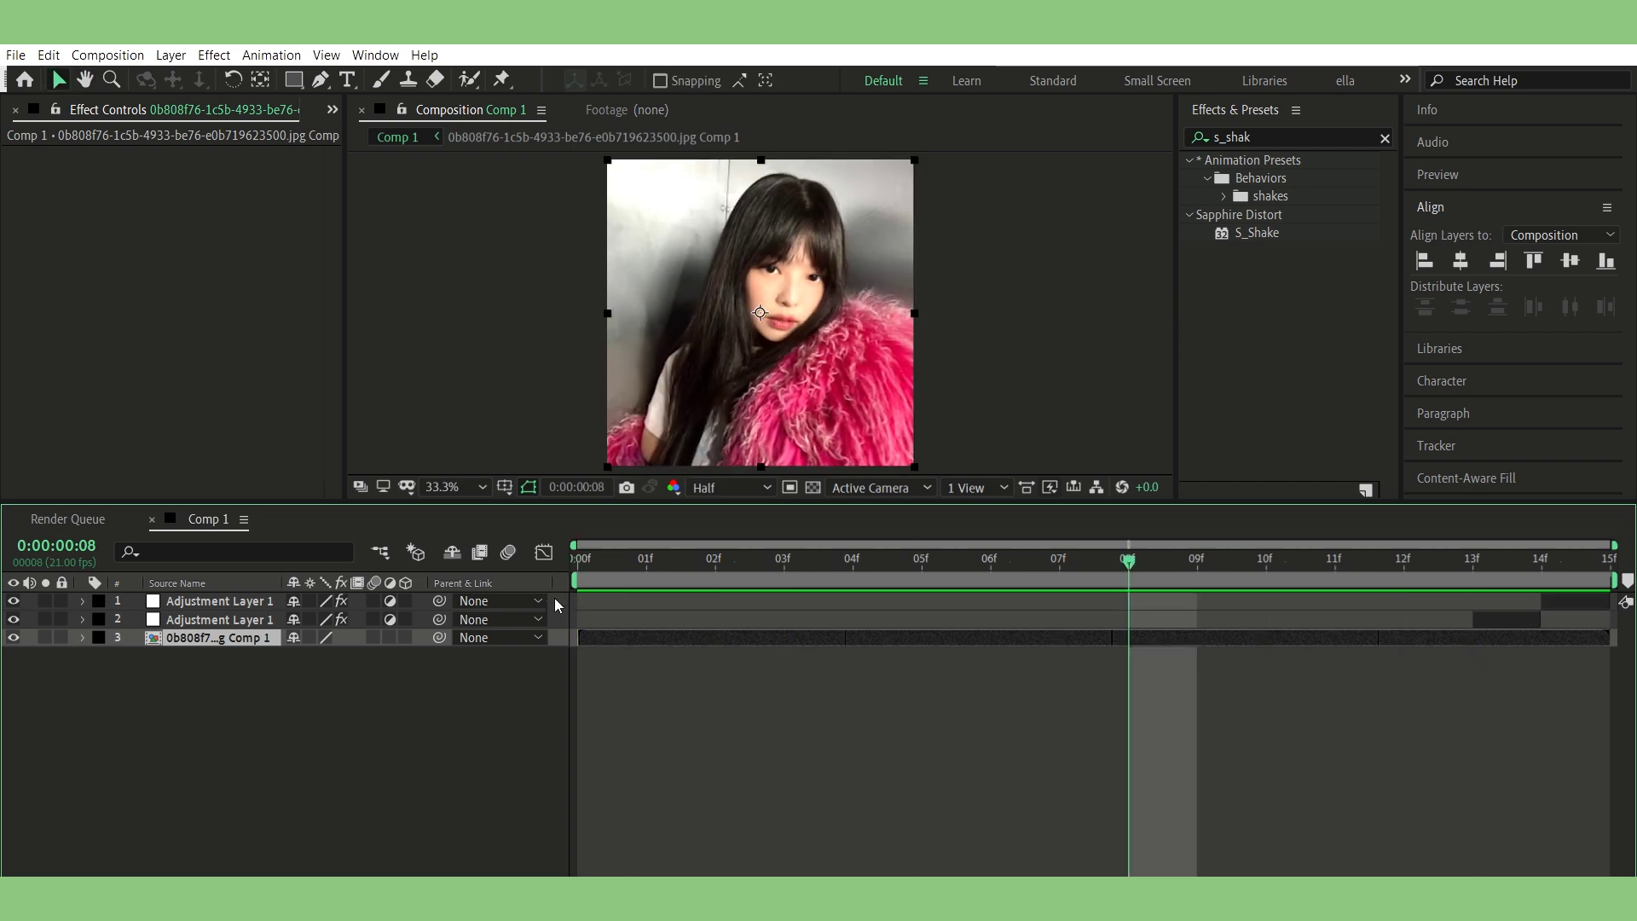
- Apply Sapphire S_Shake to the photo layer and set its Amplitude to 7
mouse_move(1256, 232)
mouse_down()
mouse_move(590, 616)
mouse_move(591, 635)
mouse_up()
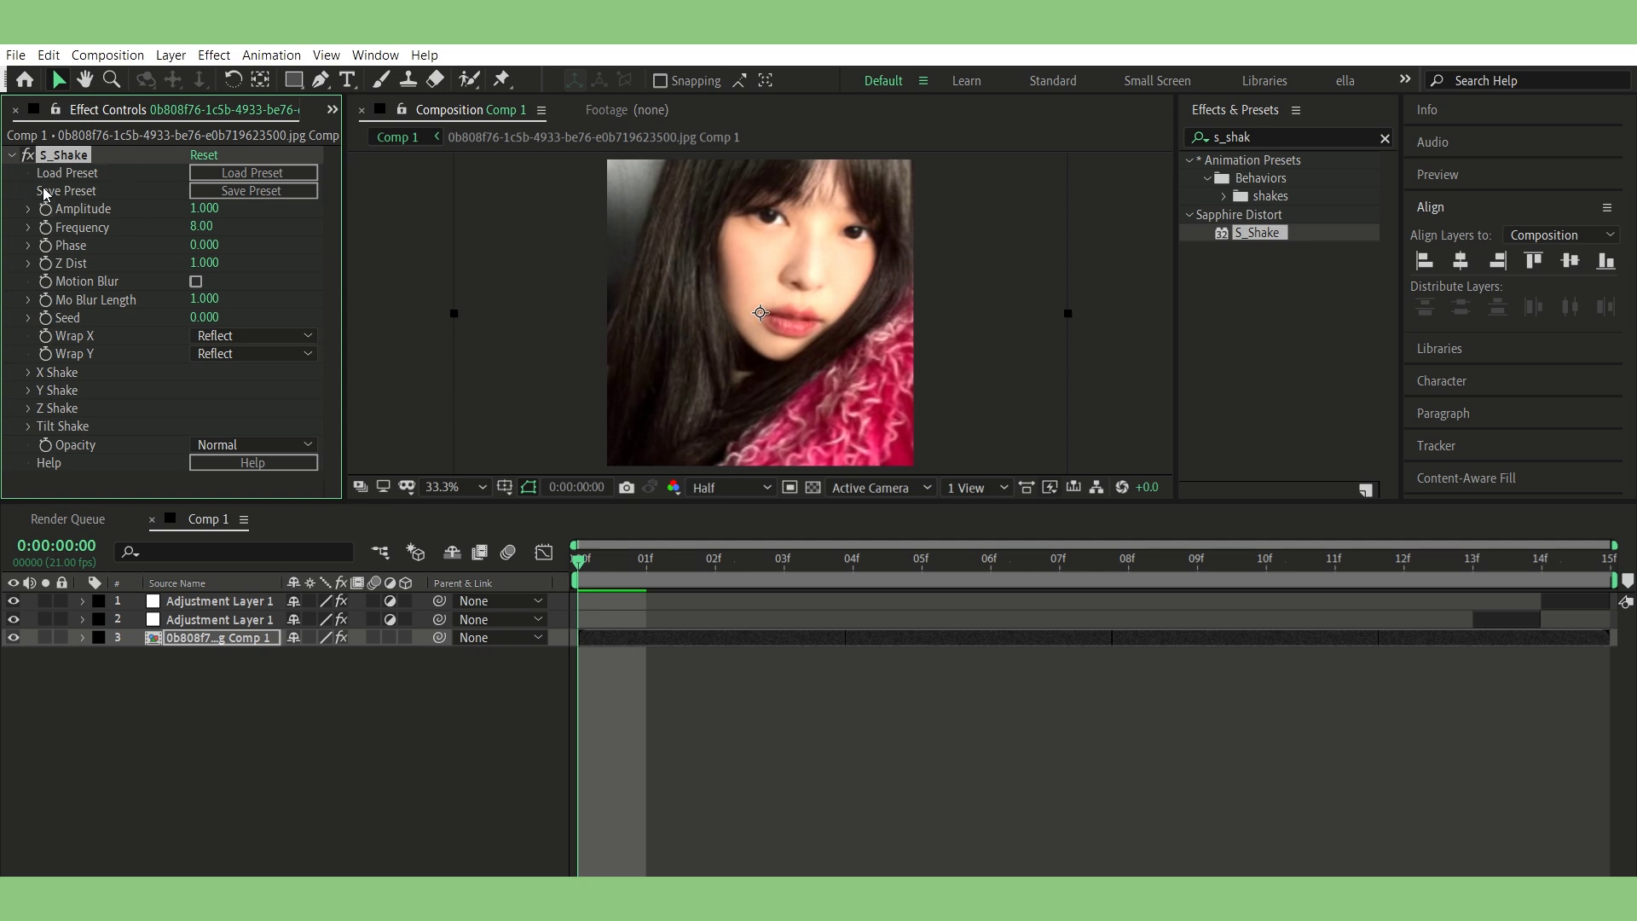
click(208, 208)
text(7.000)
key(Return)
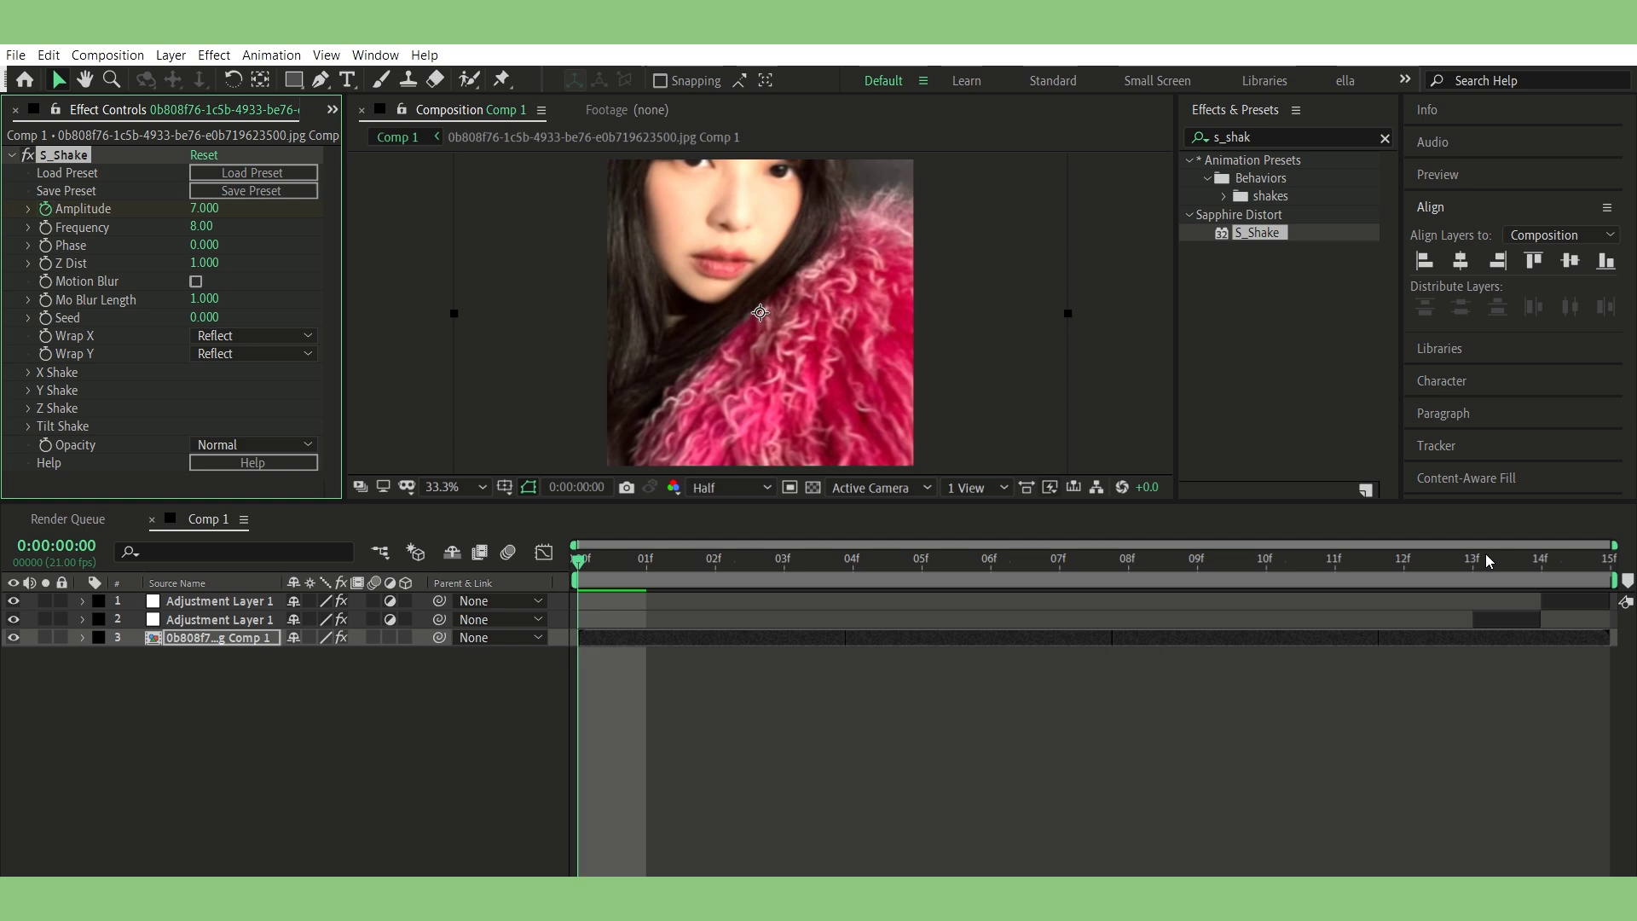
click(1539, 552)
- Keyframe Amplitude at 0 on frame 8 and at 5 on frame 12
drag(1332, 562, 1150, 561)
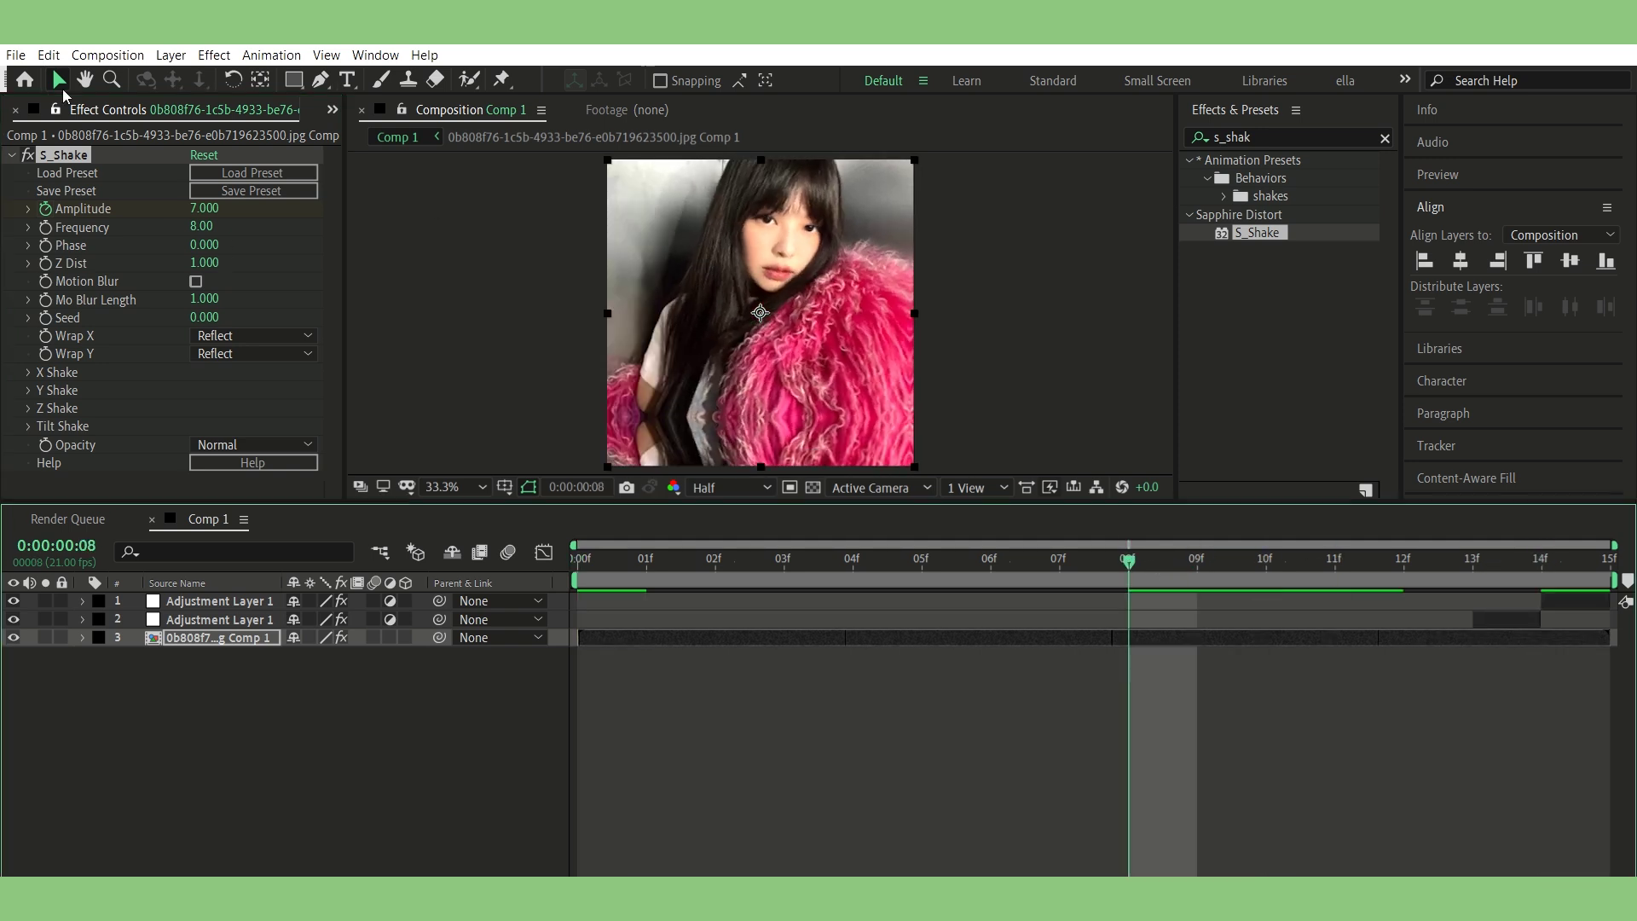
click(202, 208)
text(0)
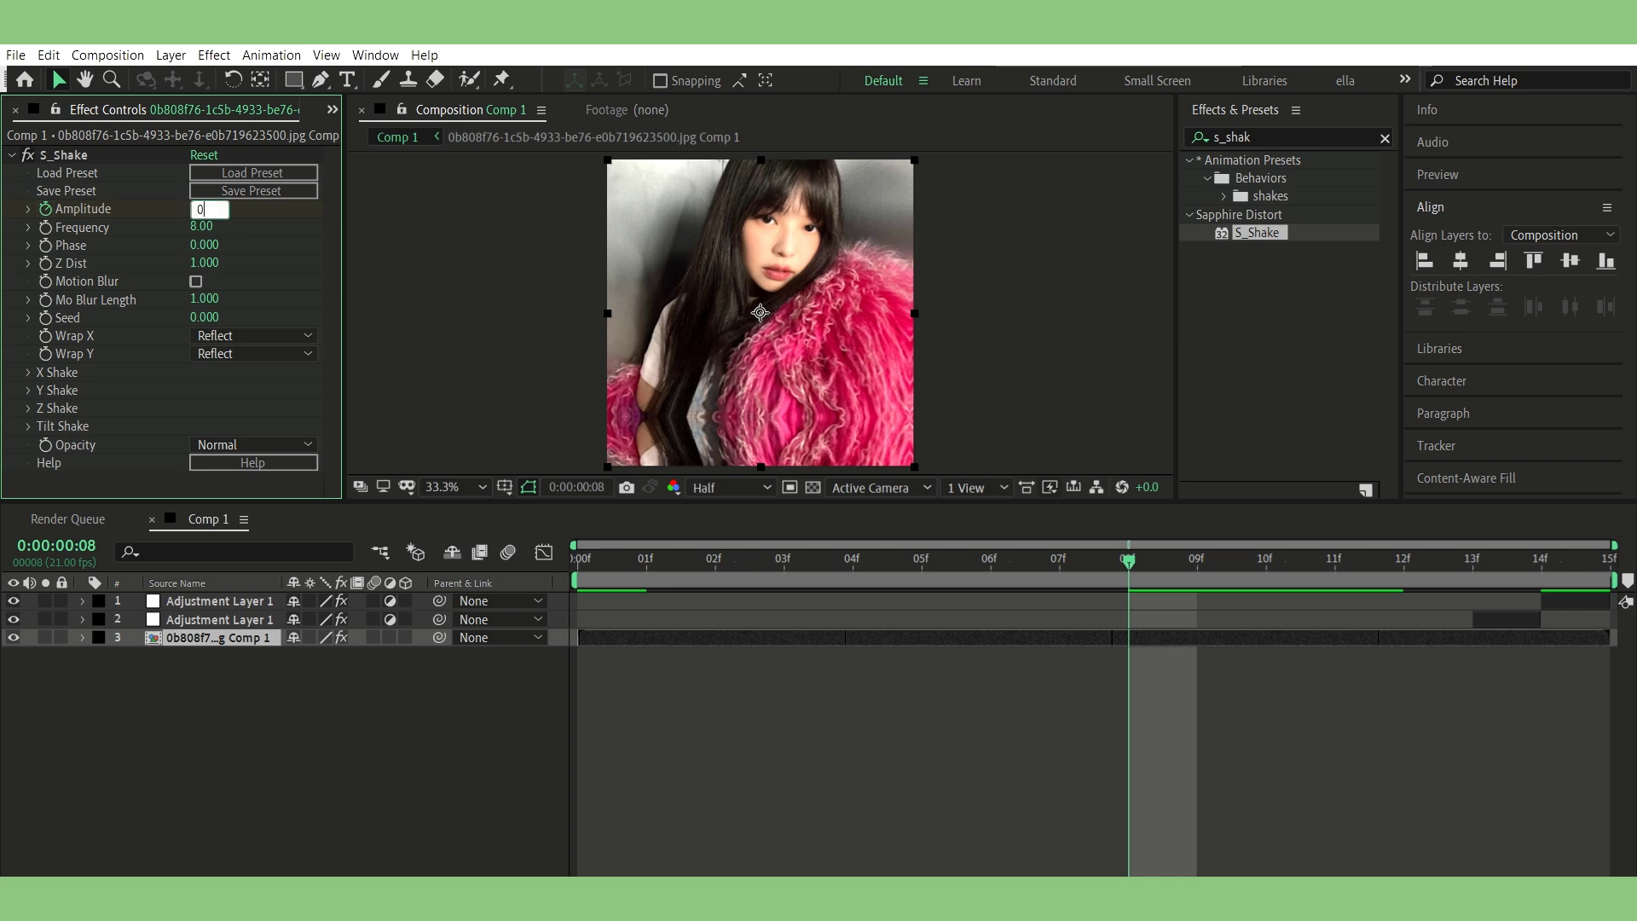
key(Return)
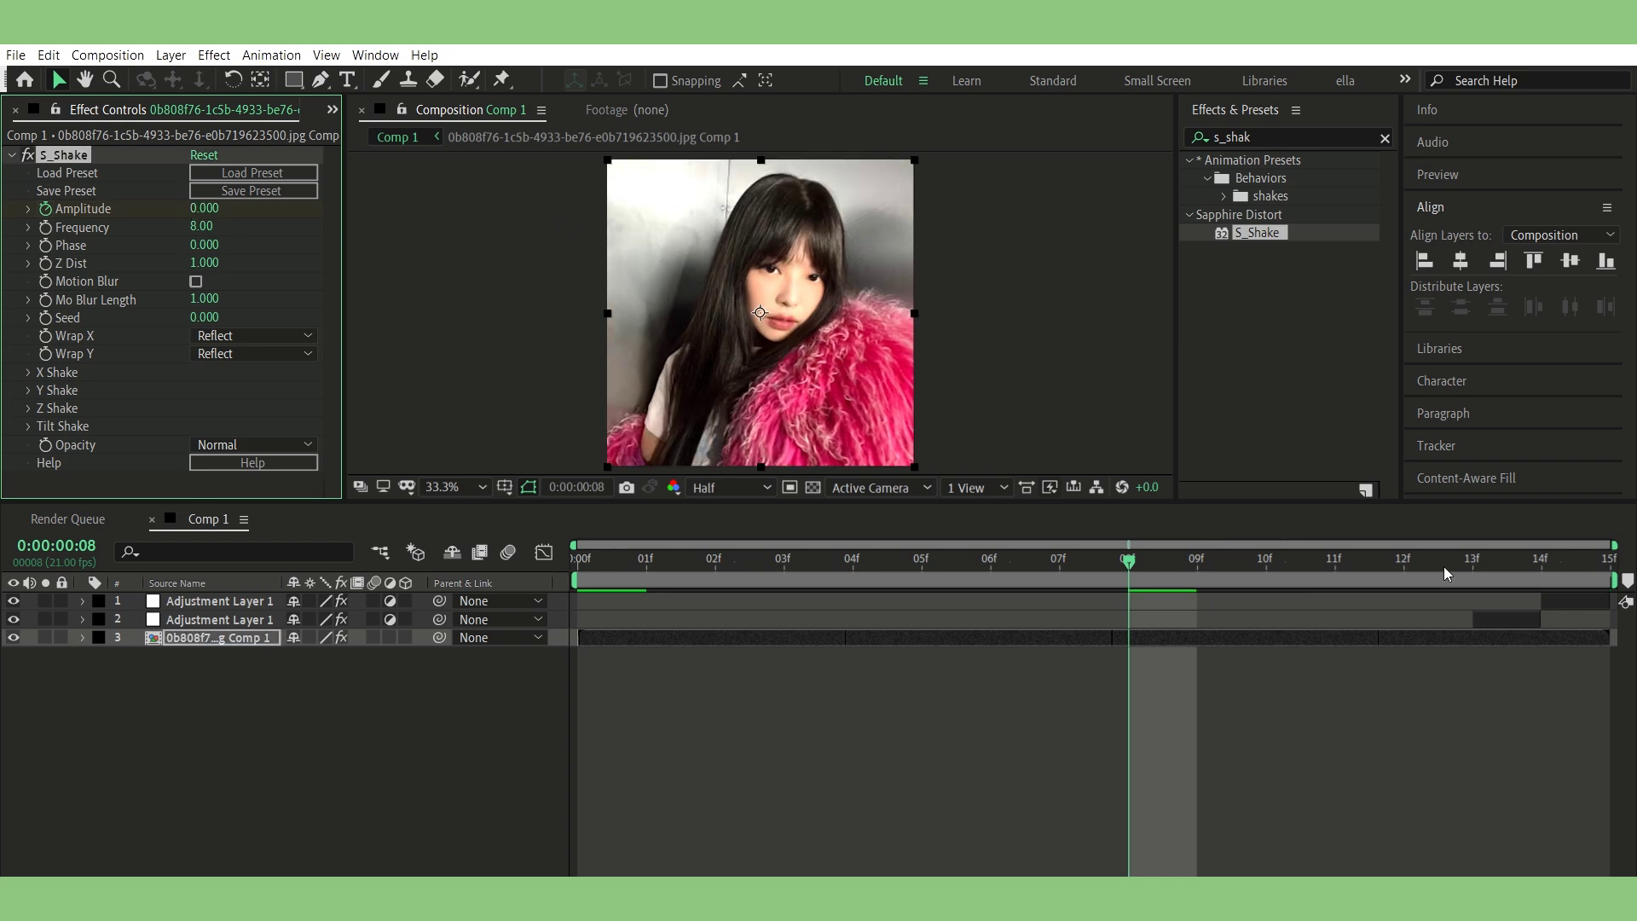
click(1444, 572)
click(202, 207)
text(5.000)
key(Return)
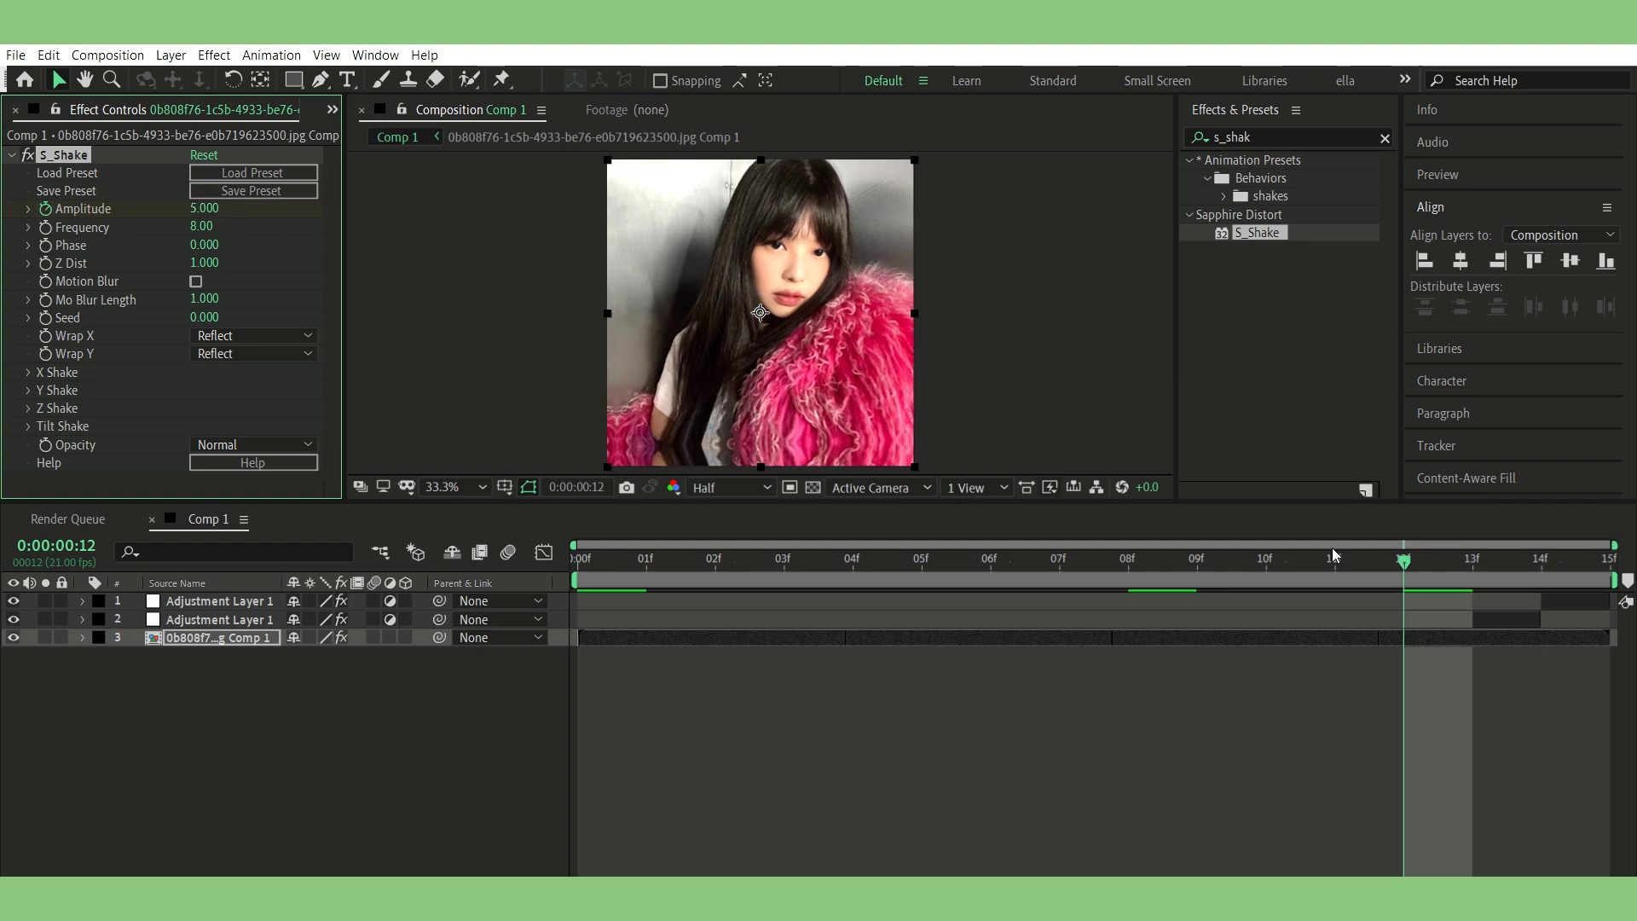
- Move the last Amplitude keyframe to the clip end, Easy Ease all keyframes, and show the Graph Editor
key(u)
drag(1403, 673, 1609, 674)
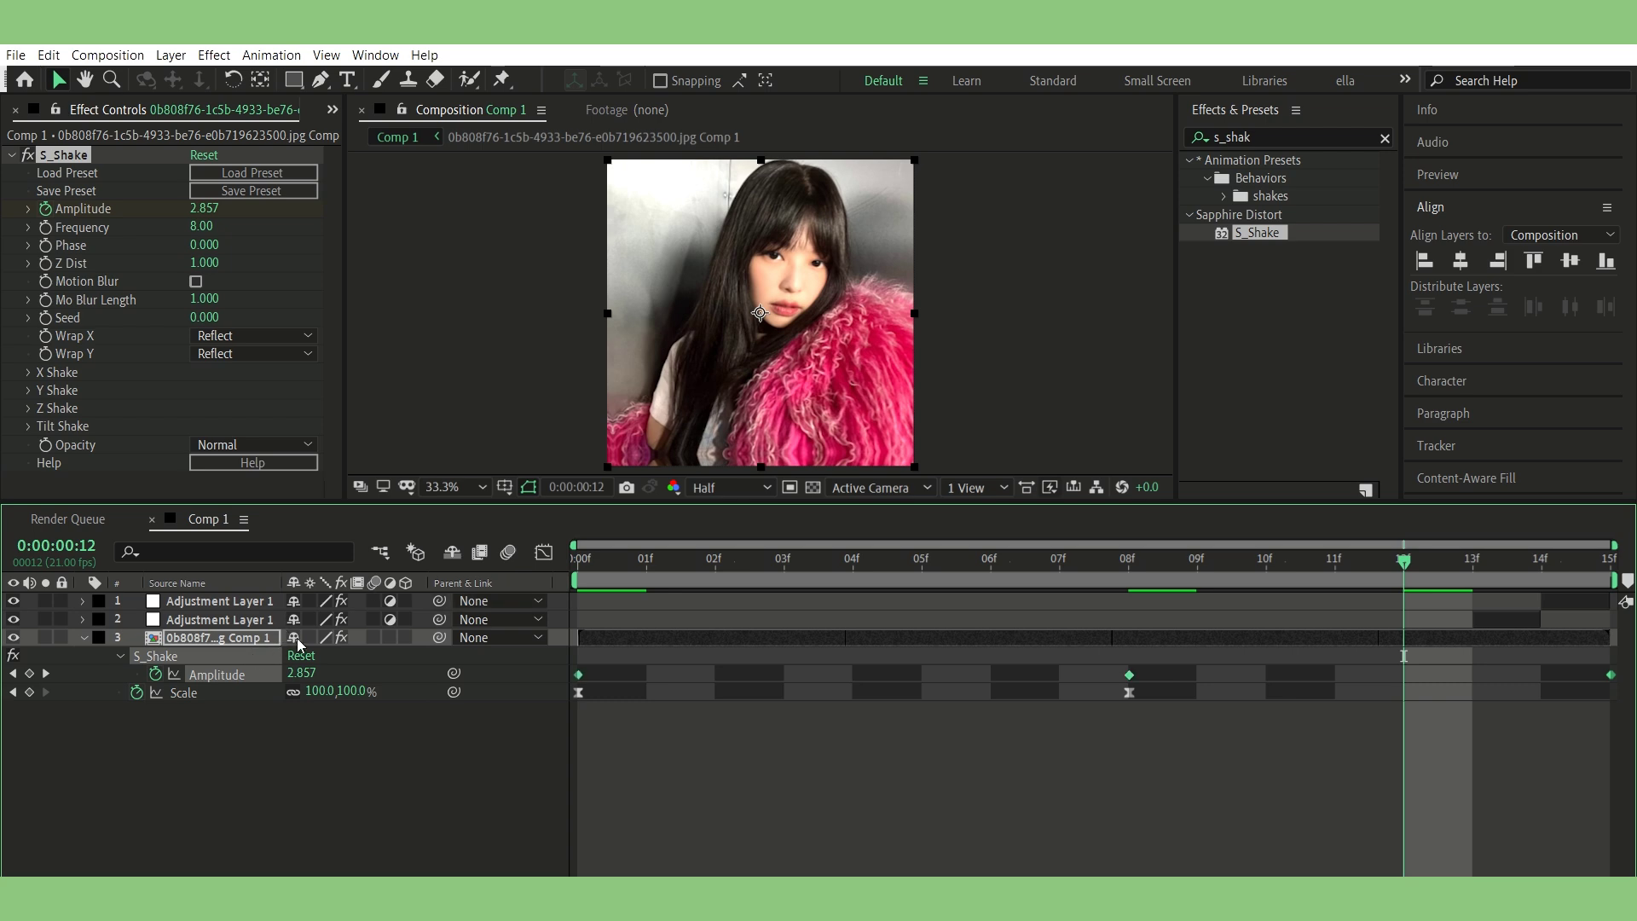
key(F9)
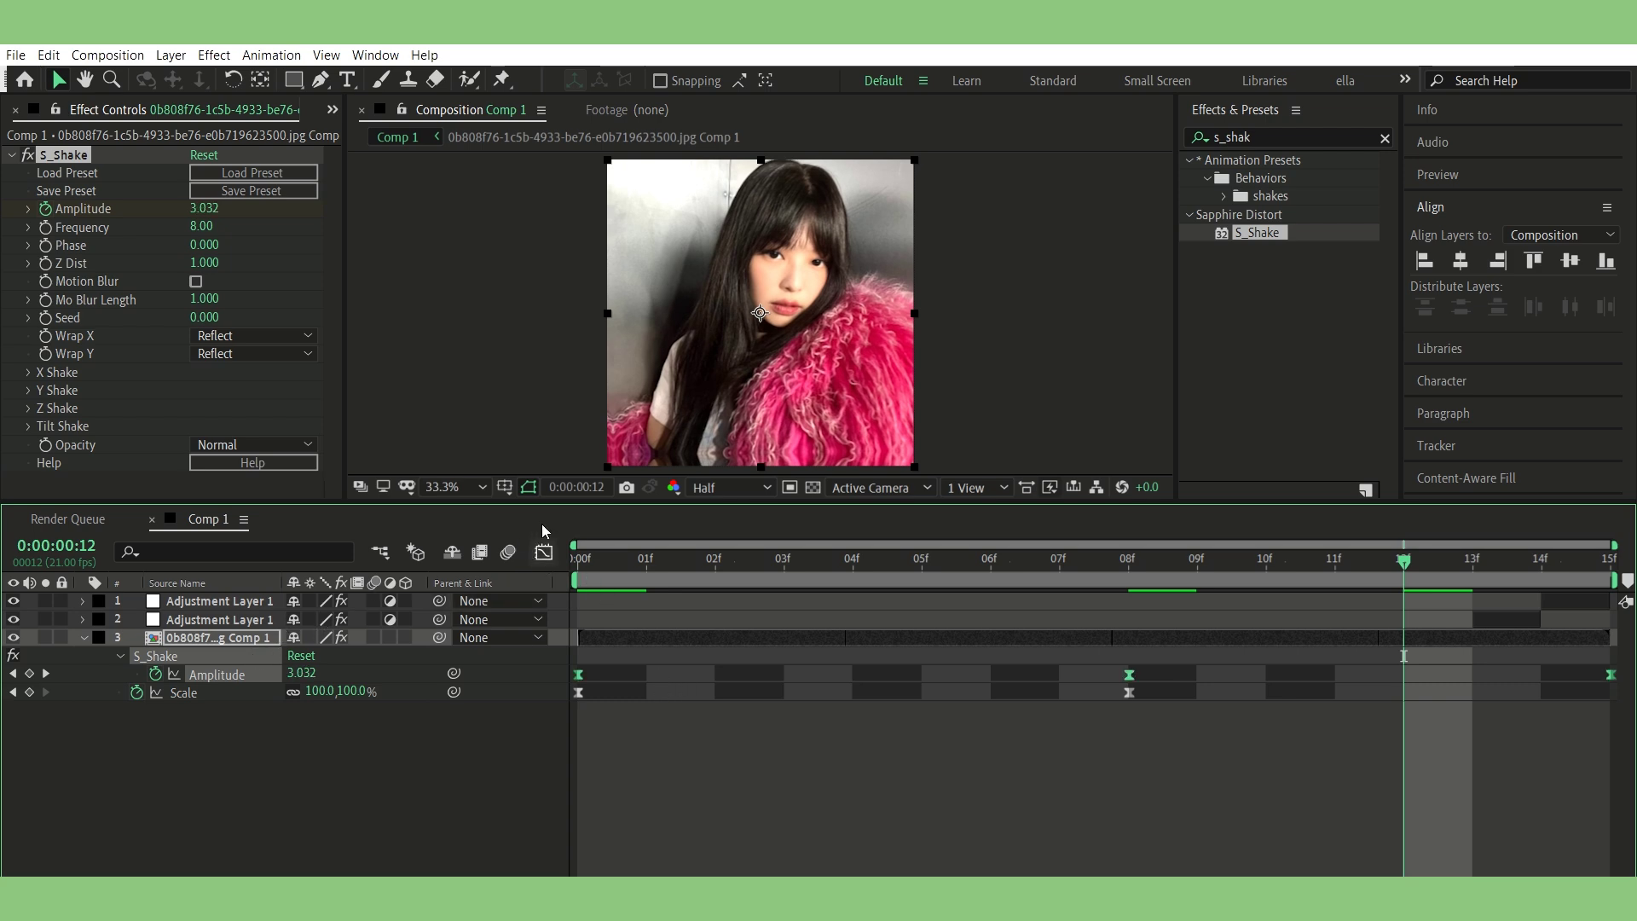
click(544, 552)
click(714, 559)
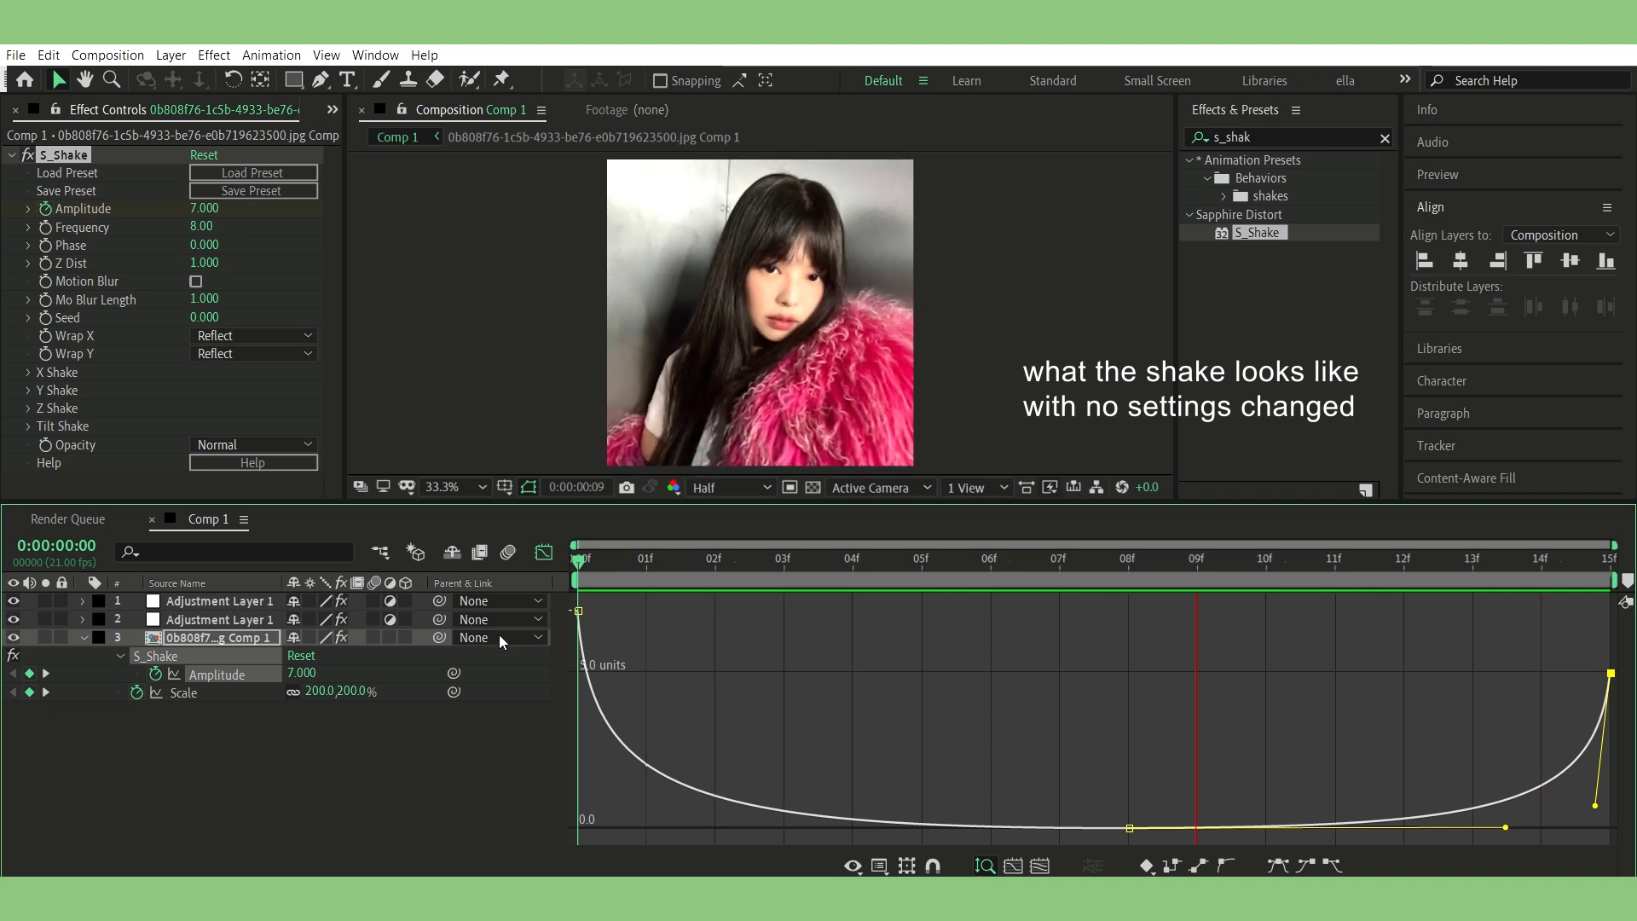
- Return to the layer bar view, collapse the photo layer and preview the shake
key(space)
key(shift+F3)
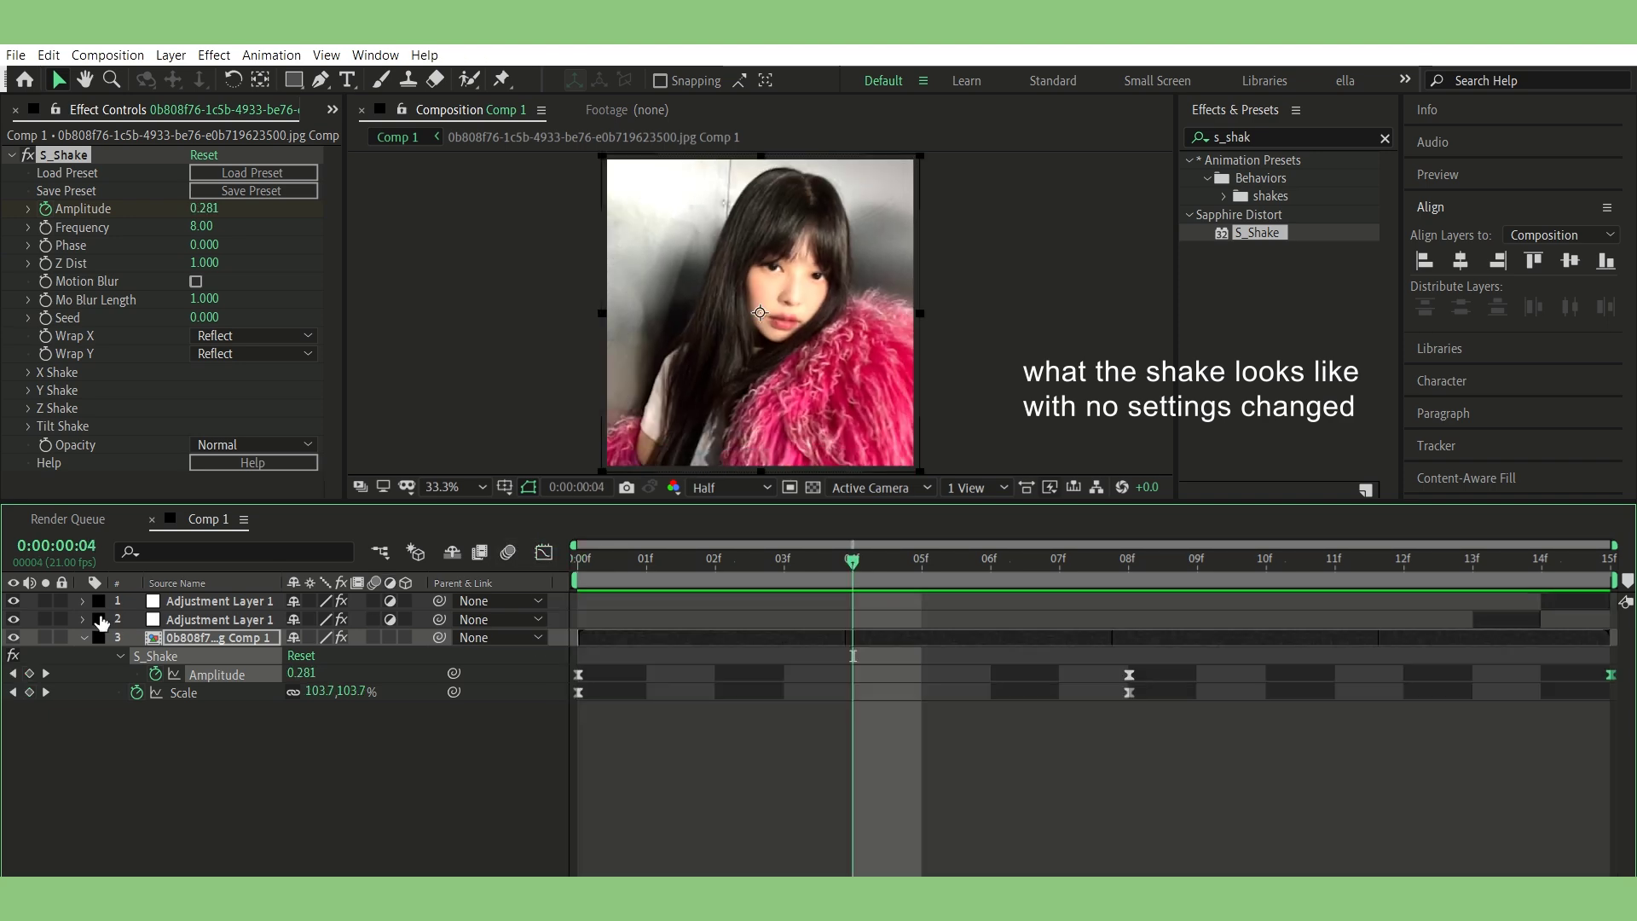
click(83, 637)
key(space)
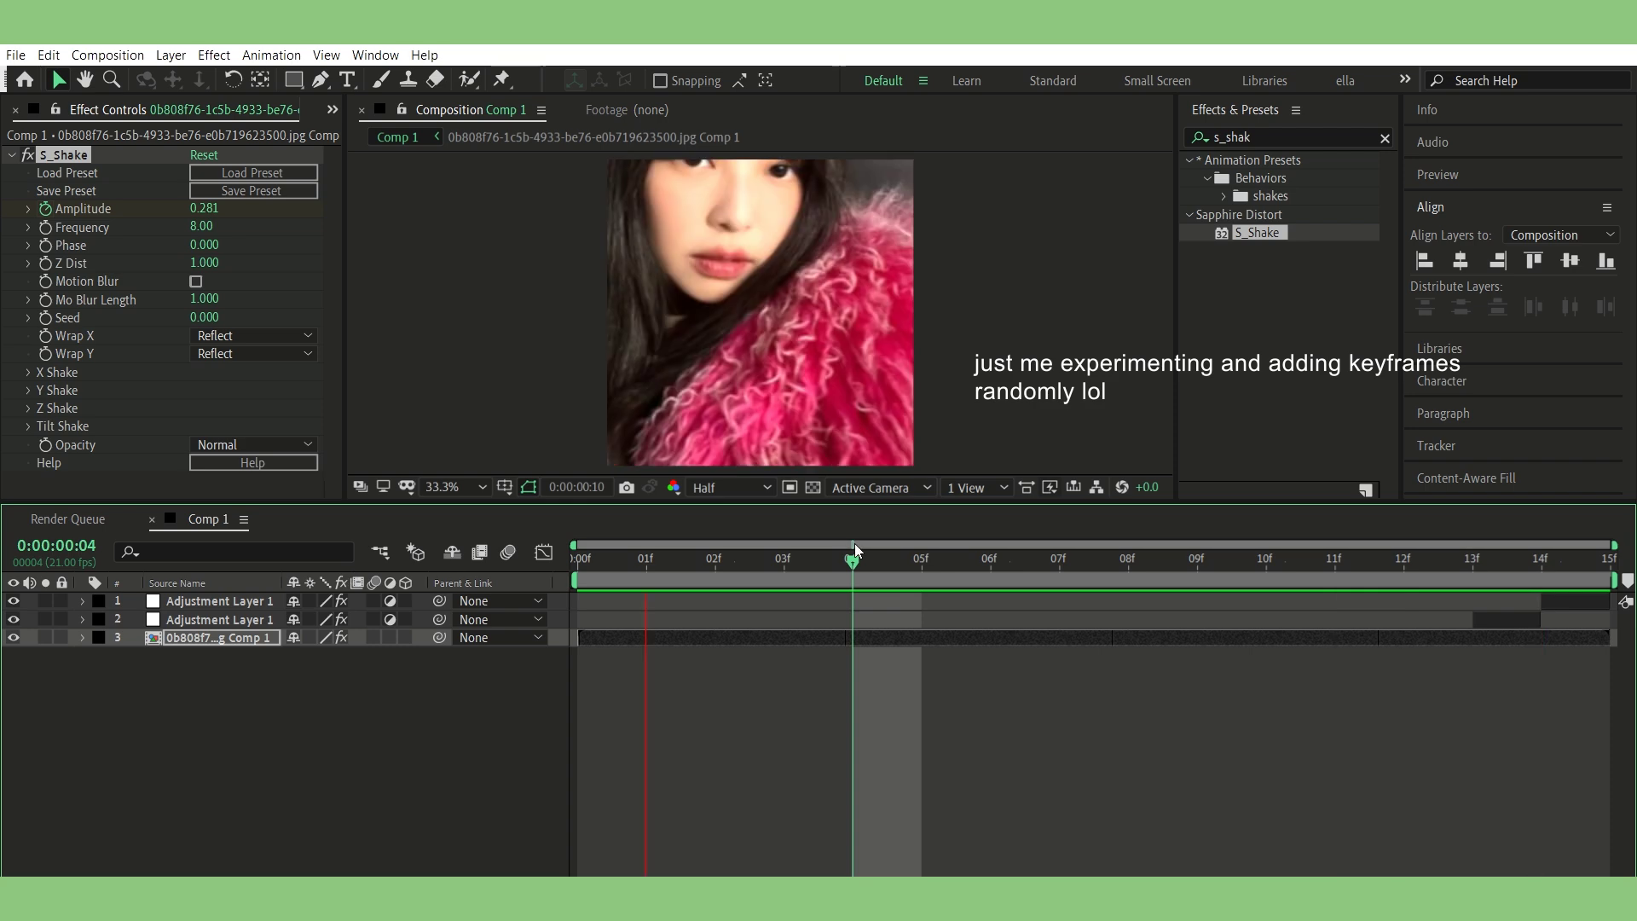
- On the first frame, set Frequency to 4 and keyframe Phase at 0
drag(666, 550, 473, 556)
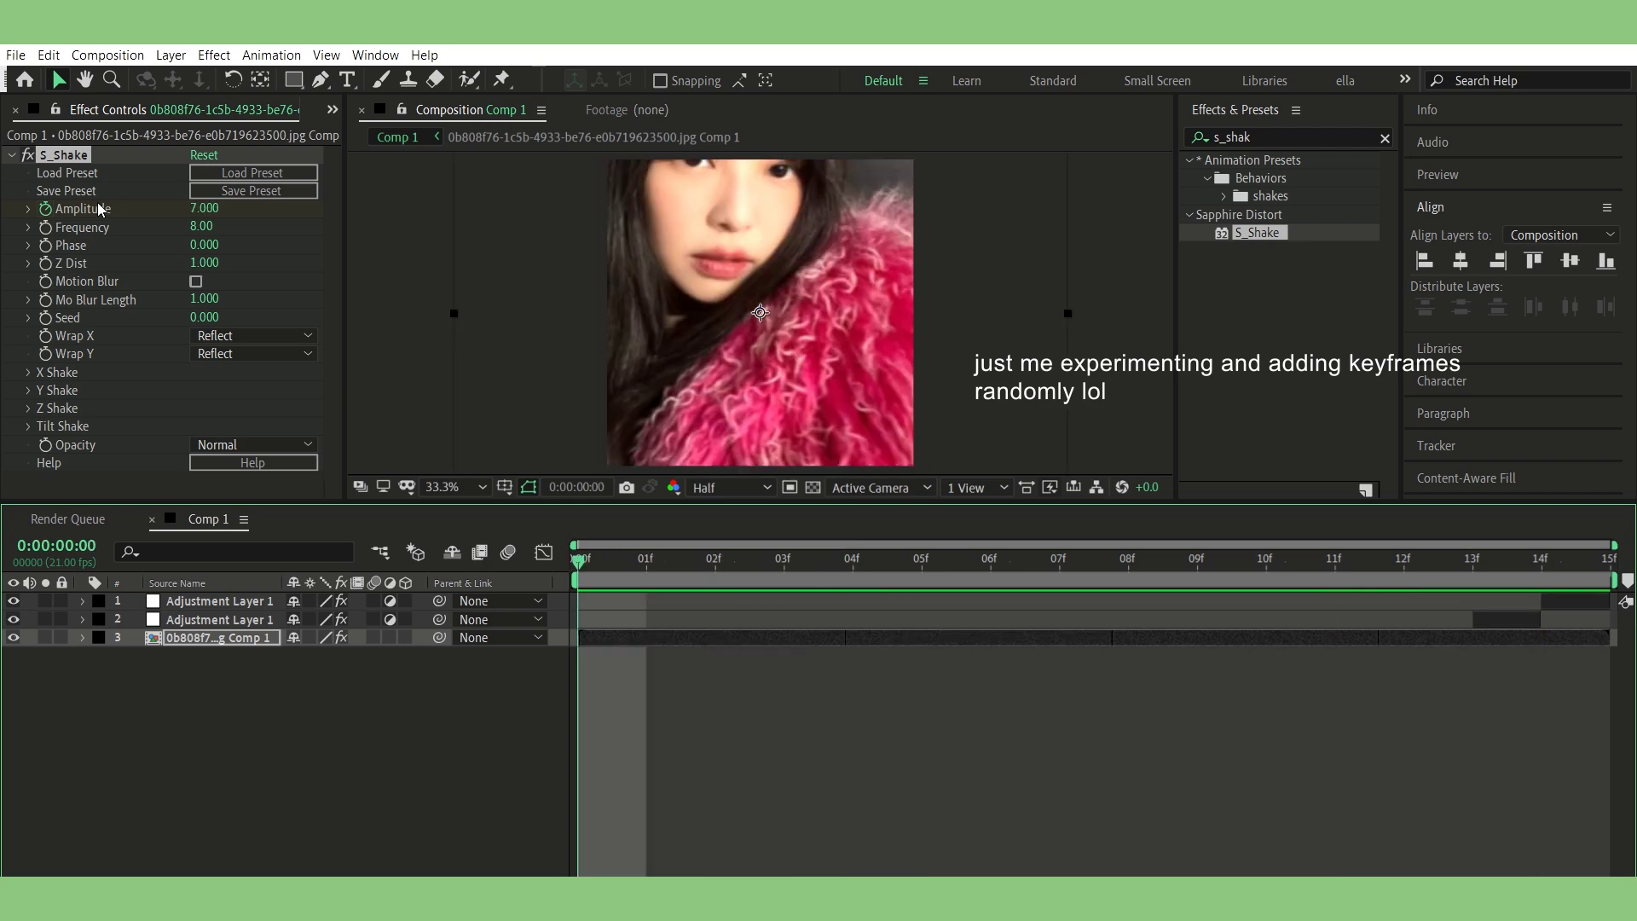
click(200, 226)
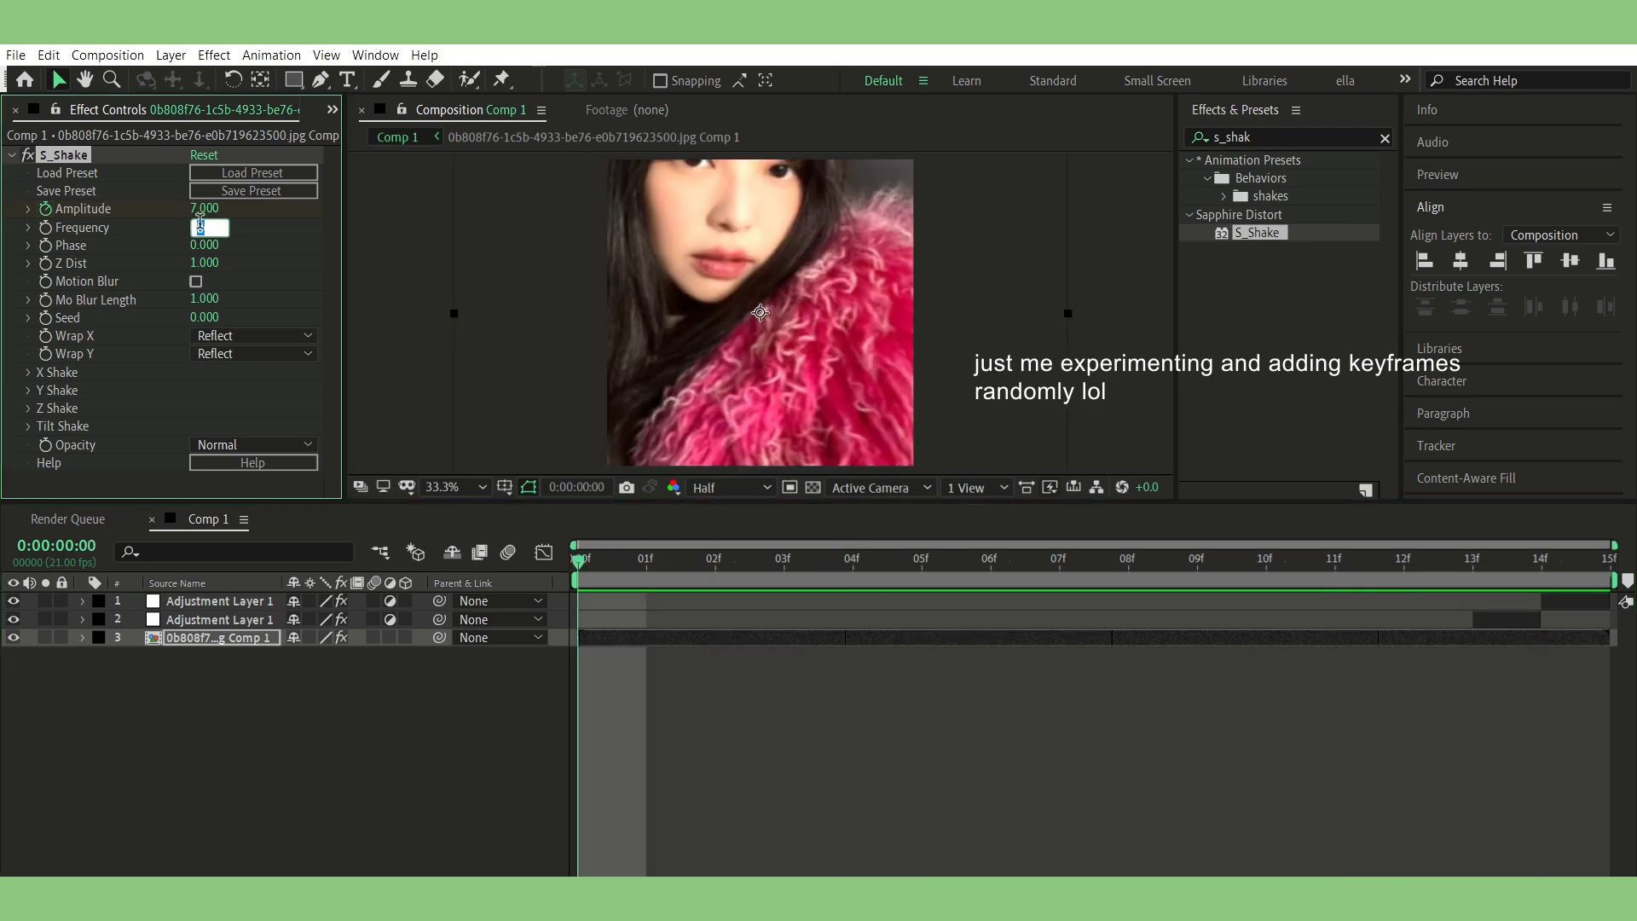
text(4)
key(Return)
click(201, 226)
key(Tab)
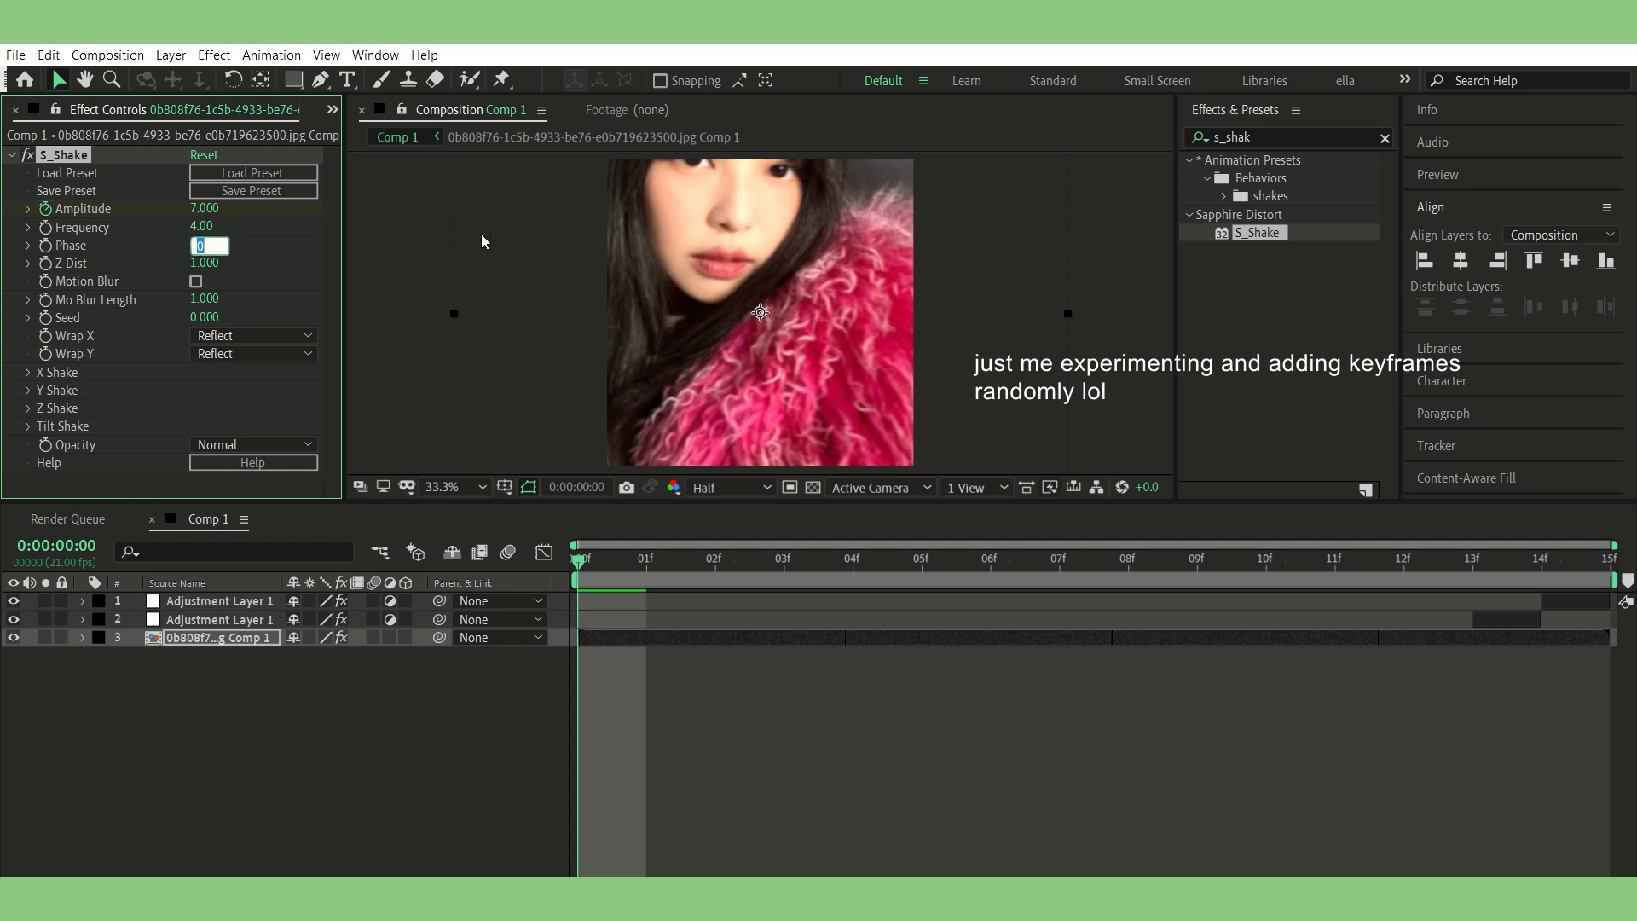
key(Return)
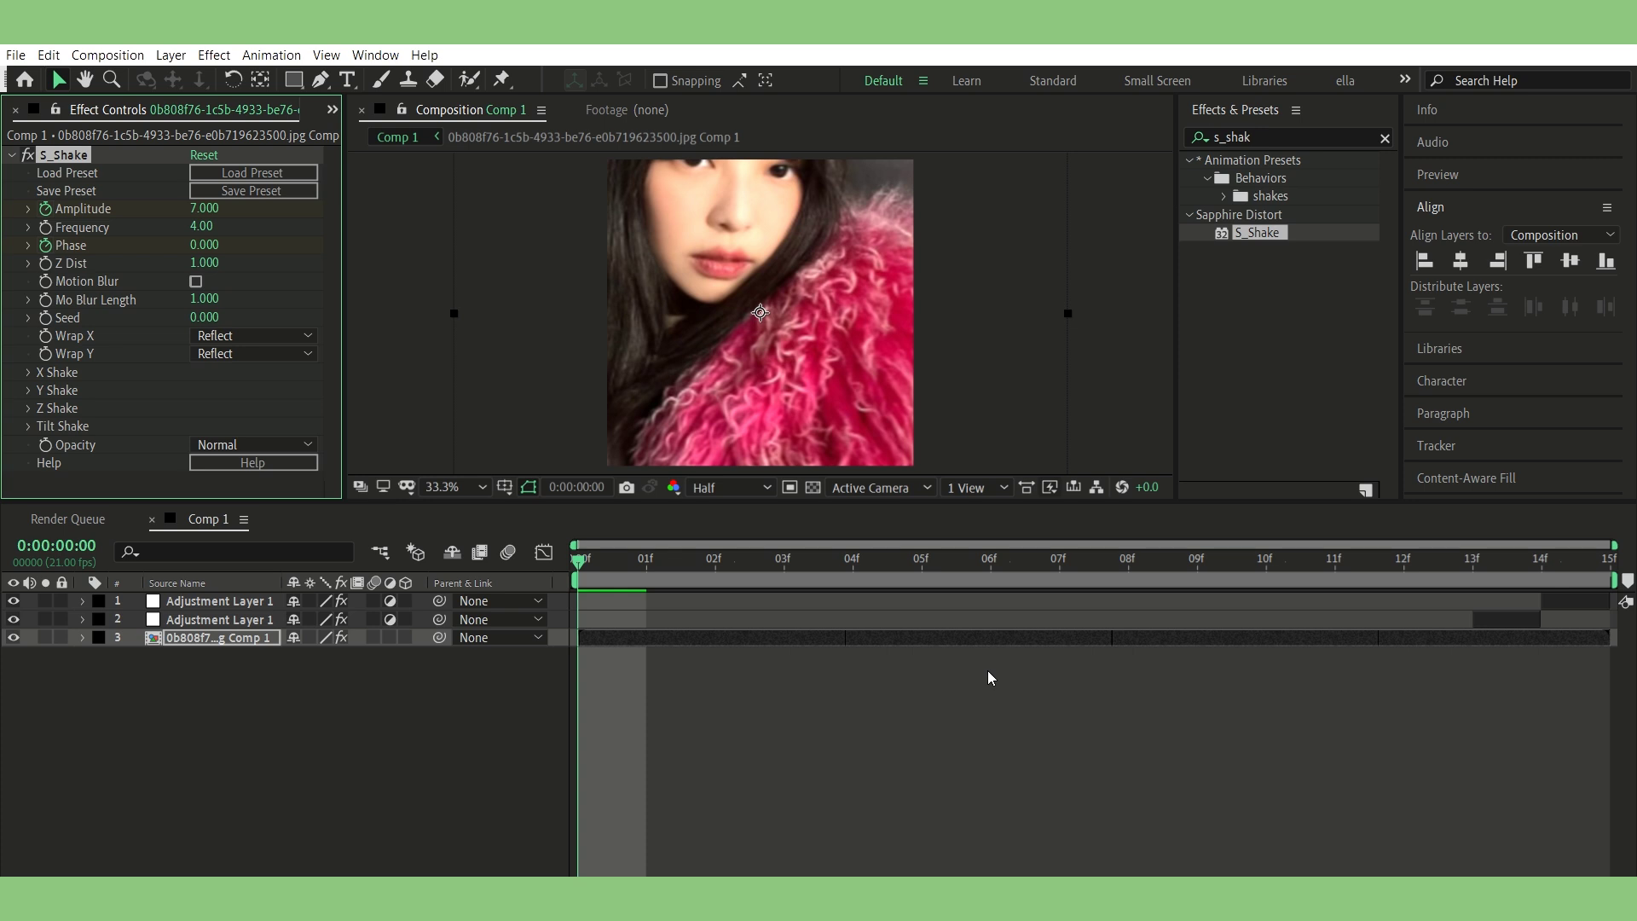
- Move the Phase keyframe to frame 8, add a raised Phase keyframe, and shift it to the clip end
key(u)
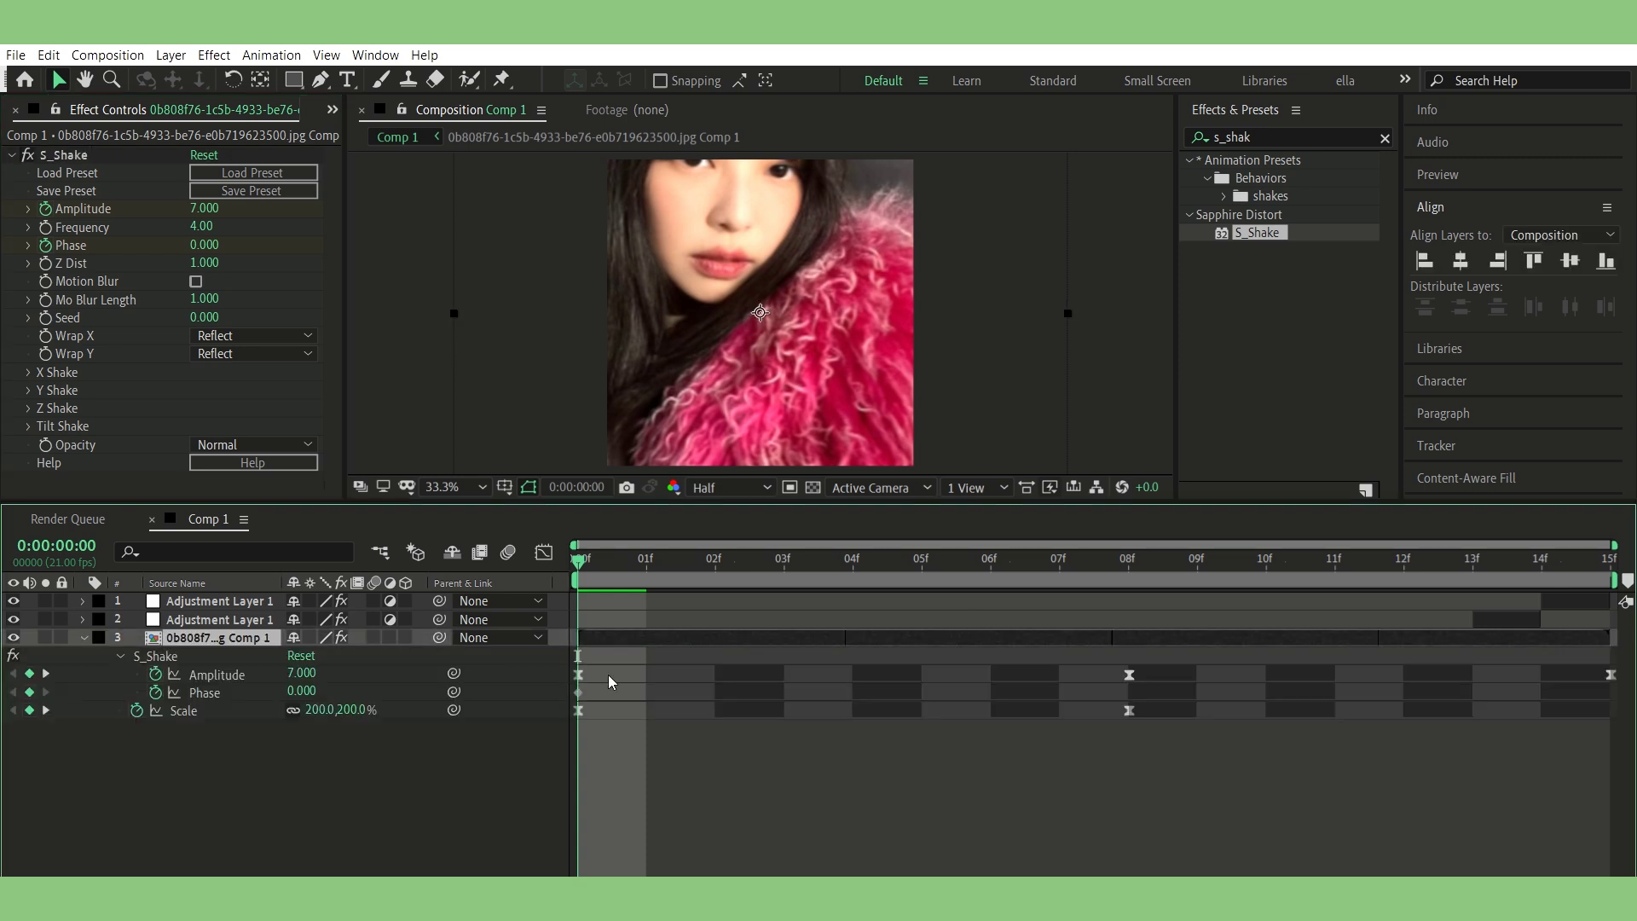
drag(578, 691, 1128, 693)
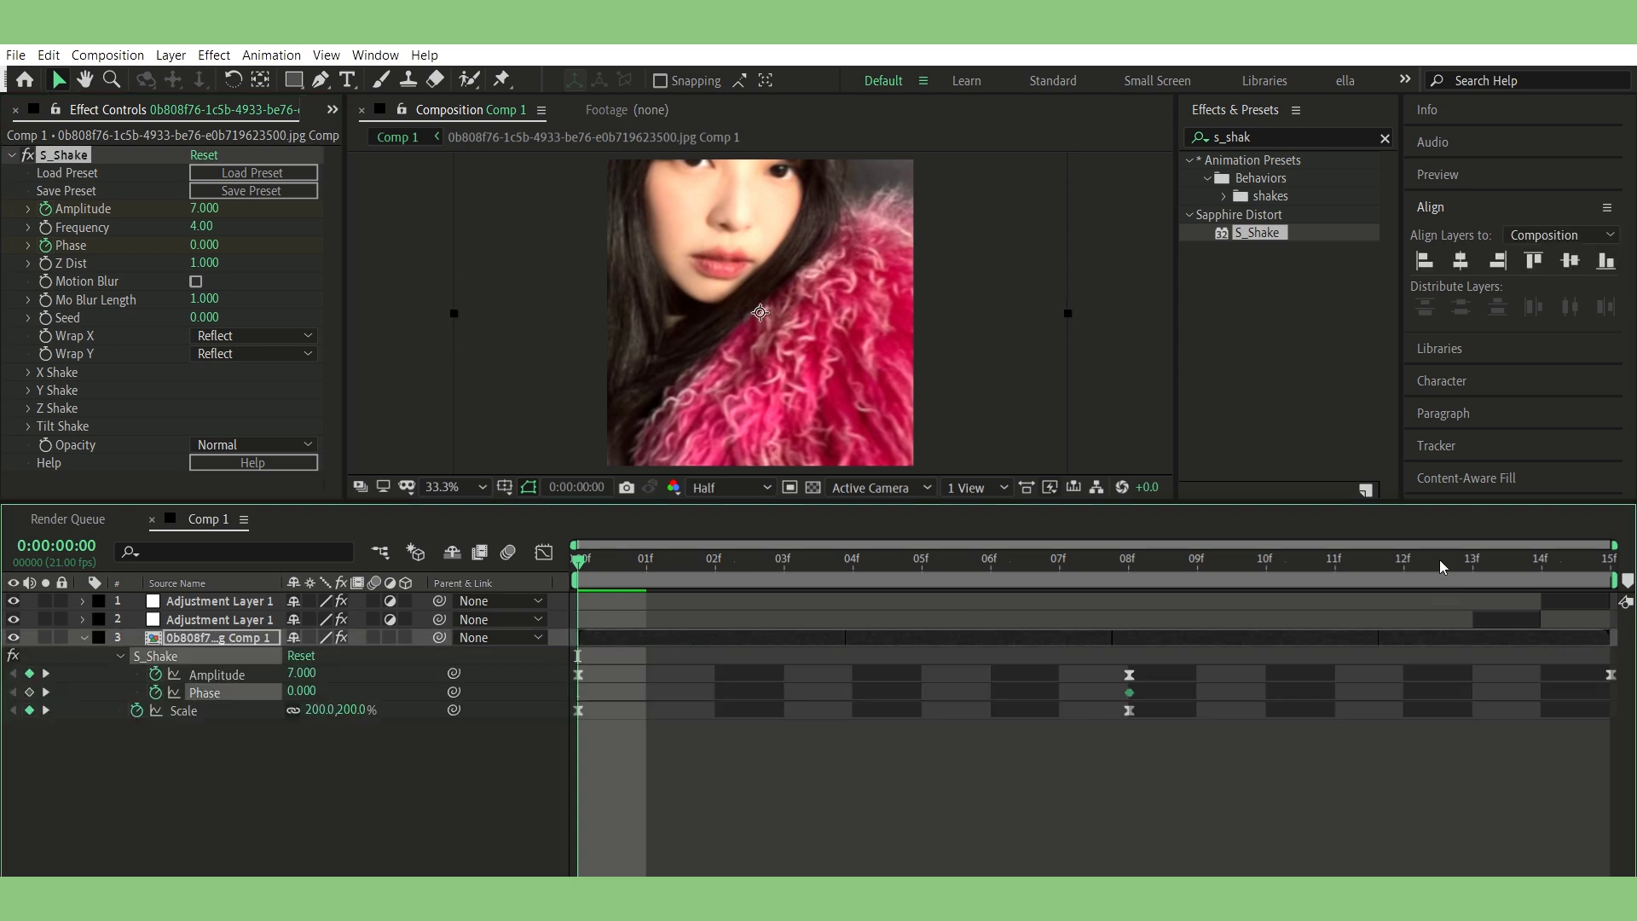
drag(1436, 561, 1403, 559)
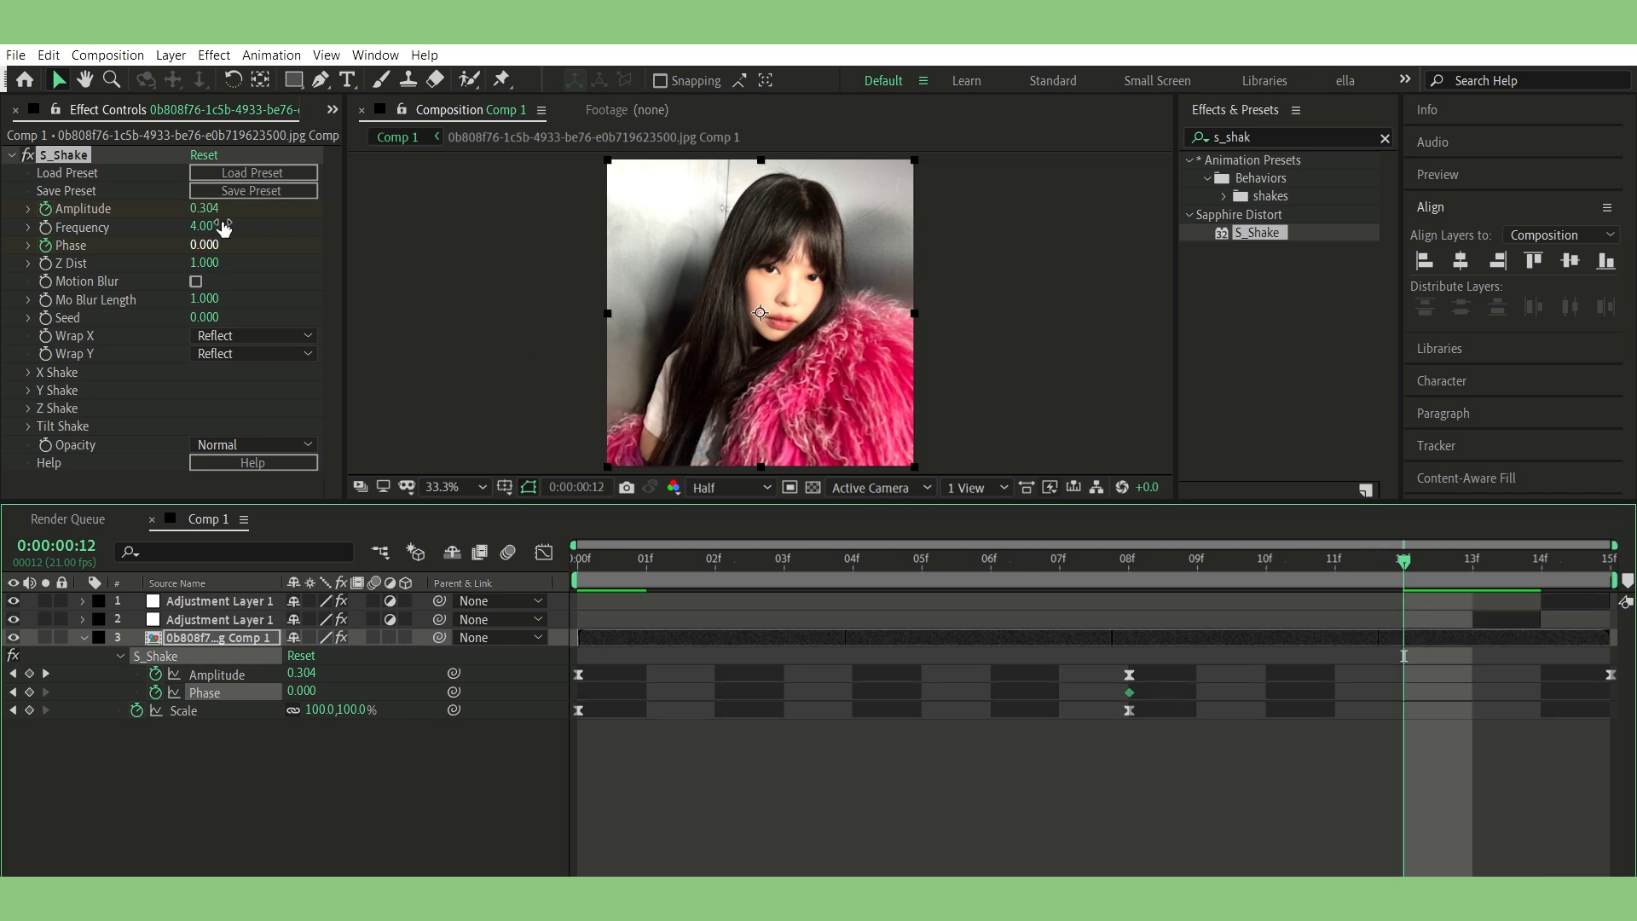
mouse_move(205, 244)
mouse_down()
mouse_move(324, 258)
mouse_move(309, 263)
mouse_up()
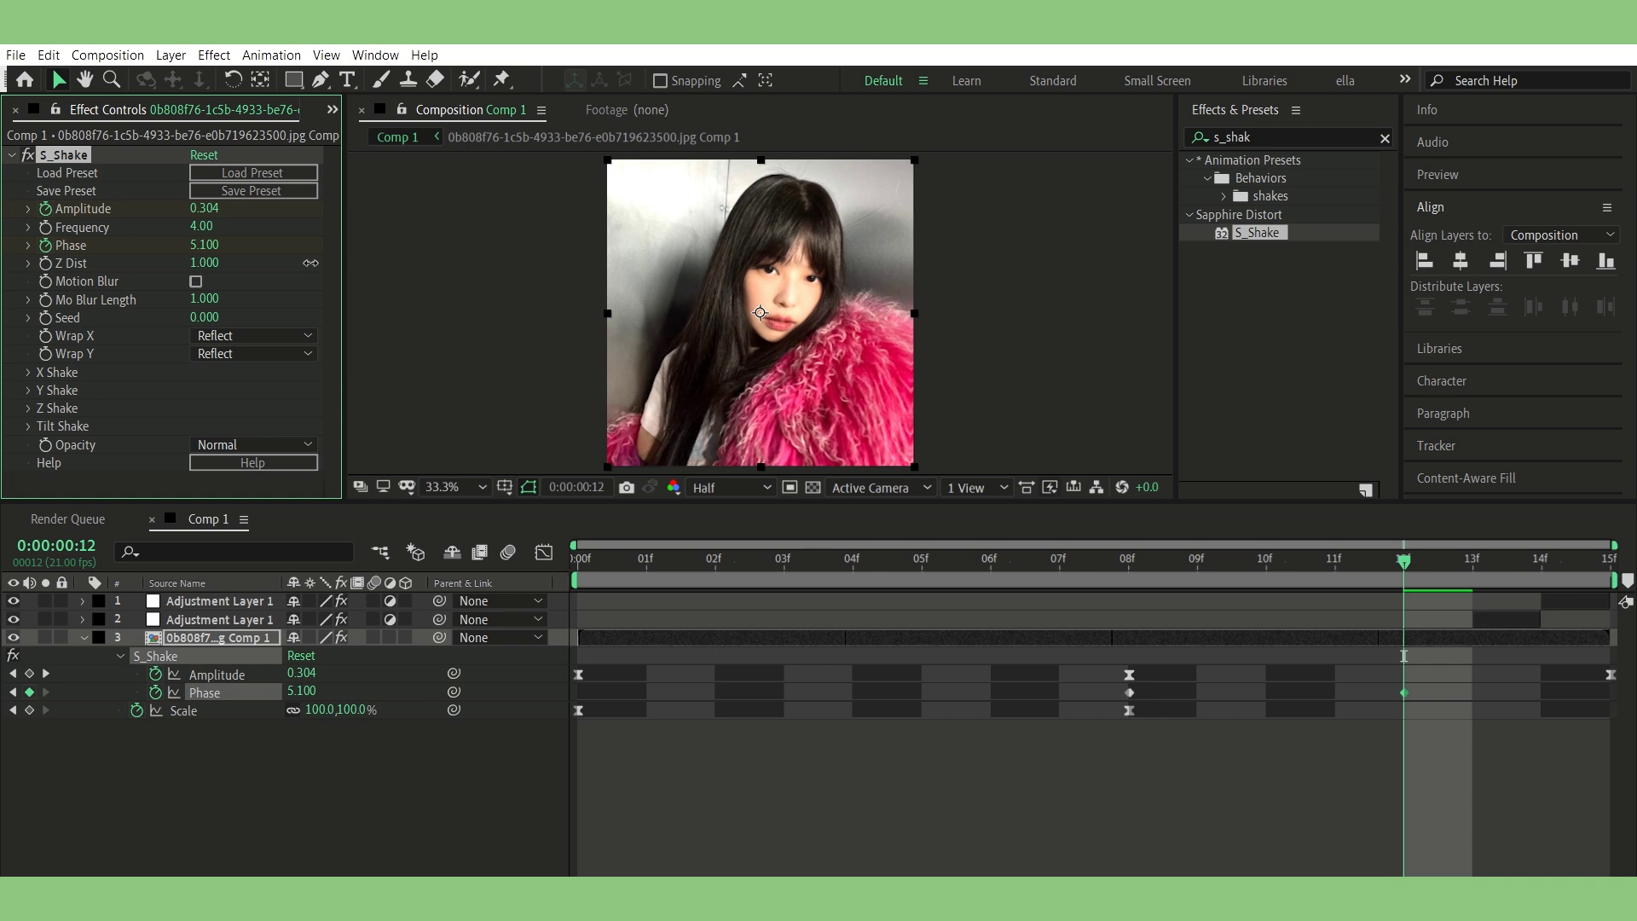
drag(1404, 690, 1611, 691)
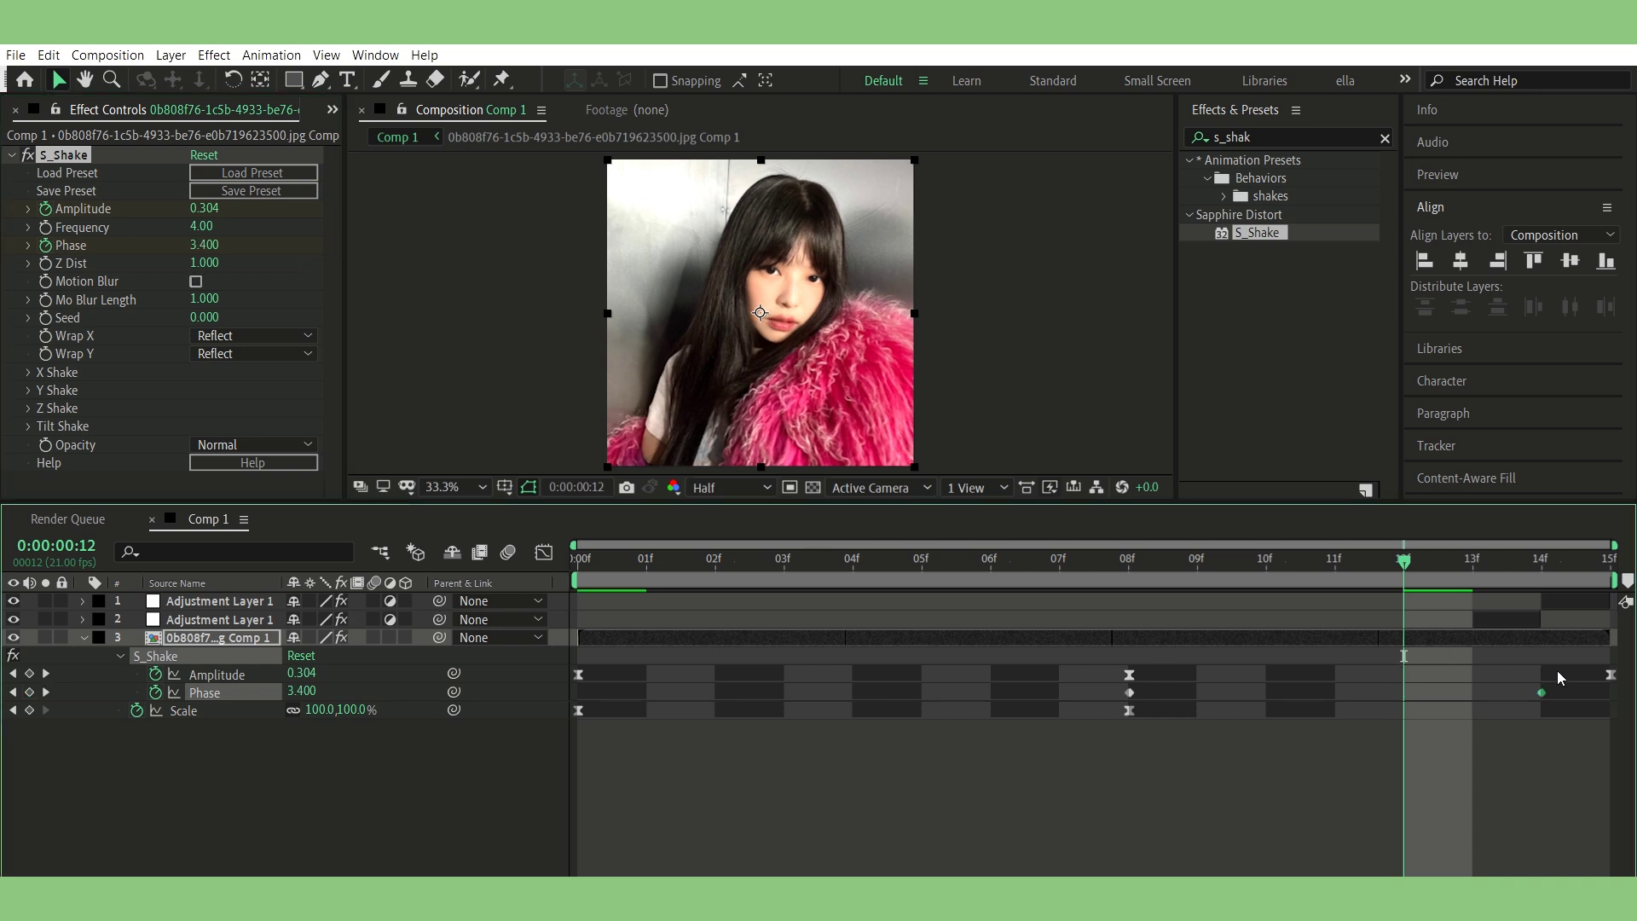
- Lower Phase to about -3 at frame 8 and preview the shake
click(1130, 532)
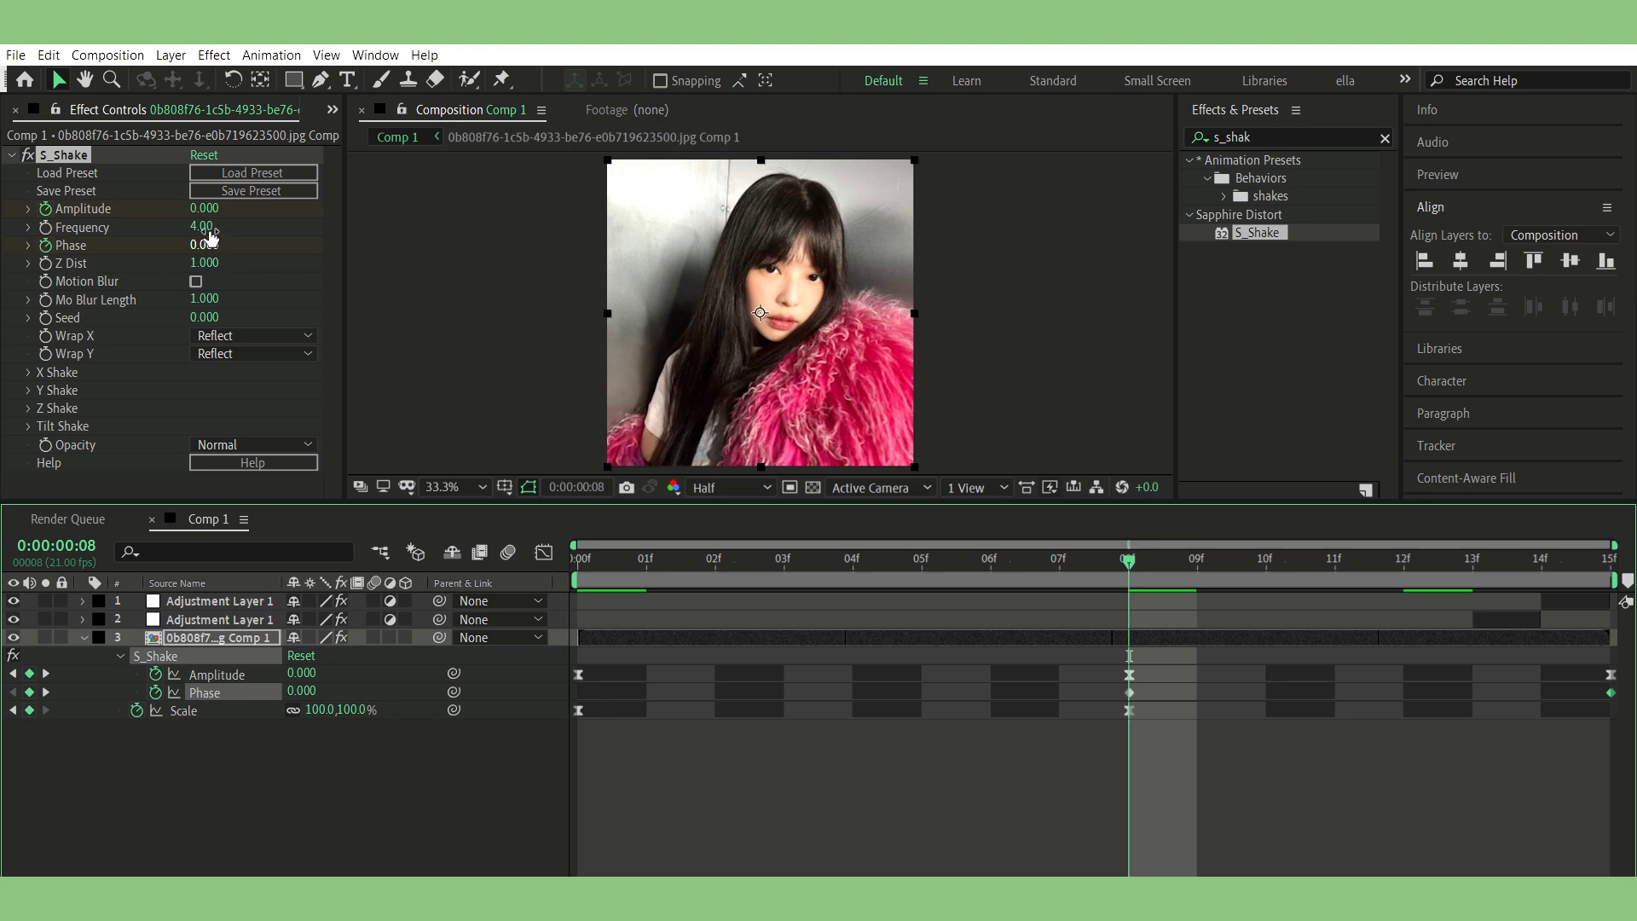
drag(209, 237, 171, 228)
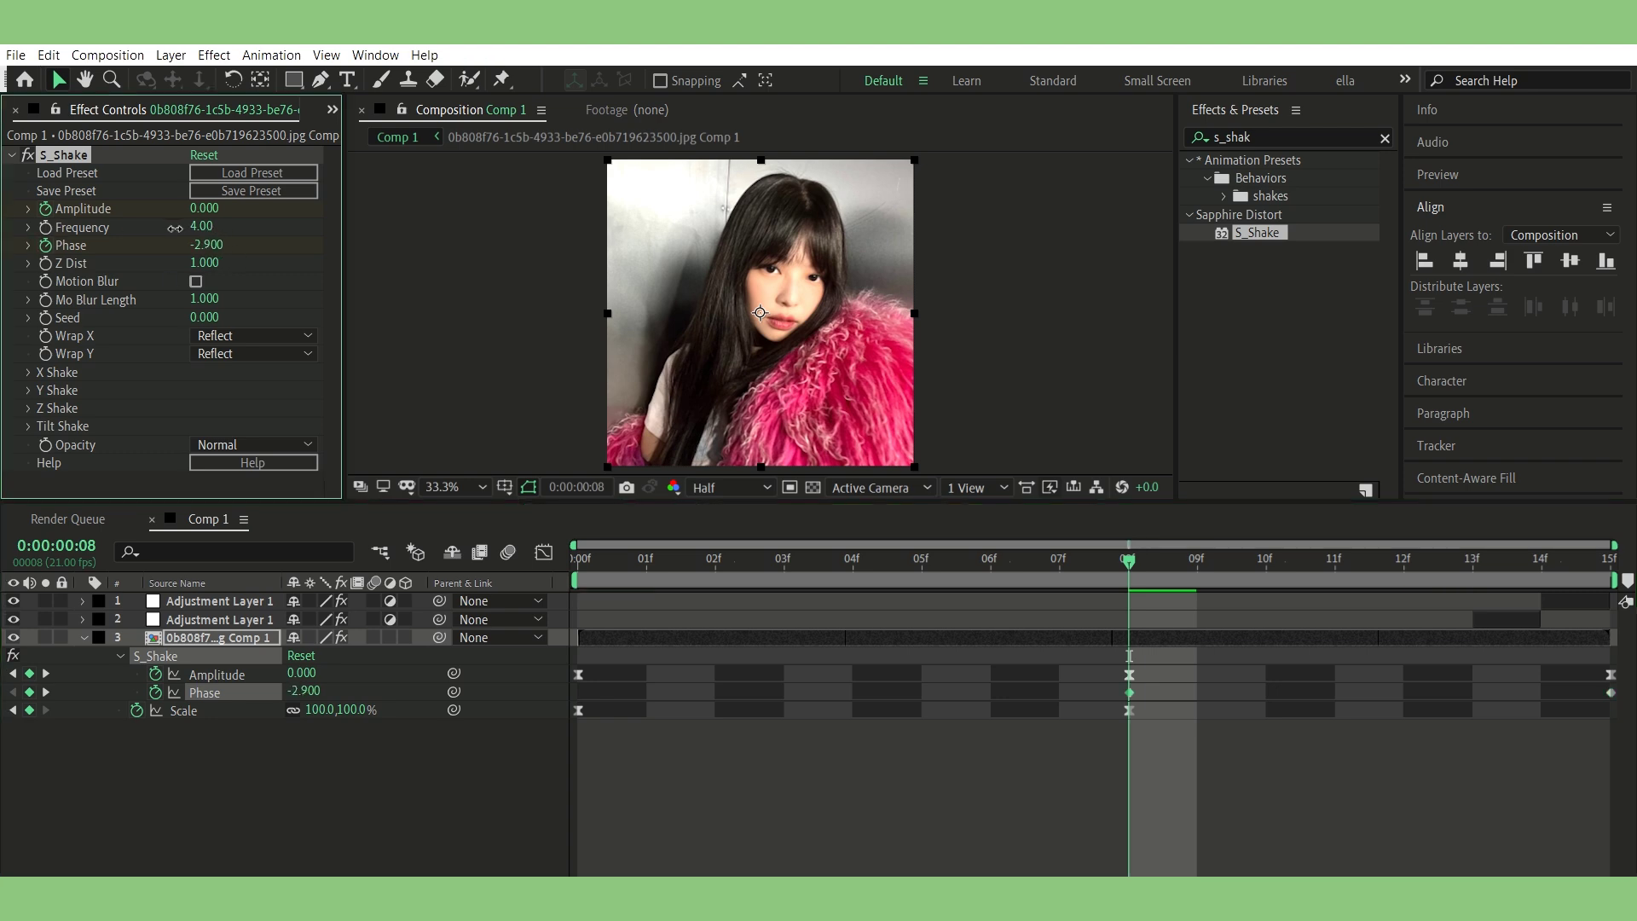
key(space)
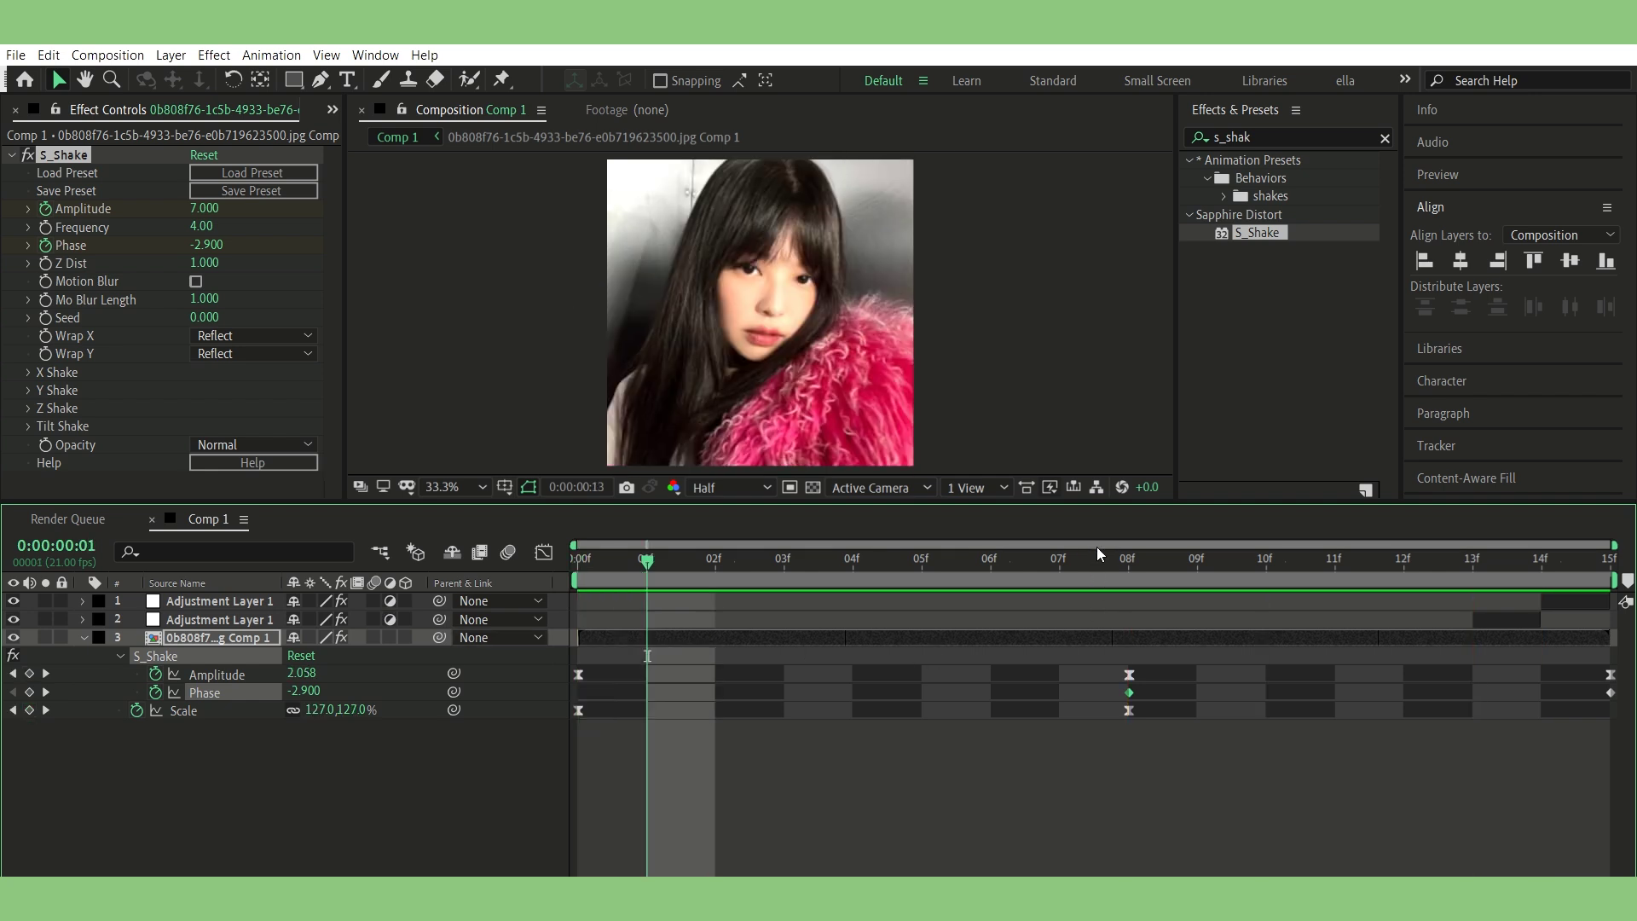
click(1131, 552)
- Nudge Phase up slightly, preview again, and adjust the shake so Frequency reads 4.20
click(232, 225)
drag(240, 226, 270, 231)
key(space)
click(498, 570)
key(Home)
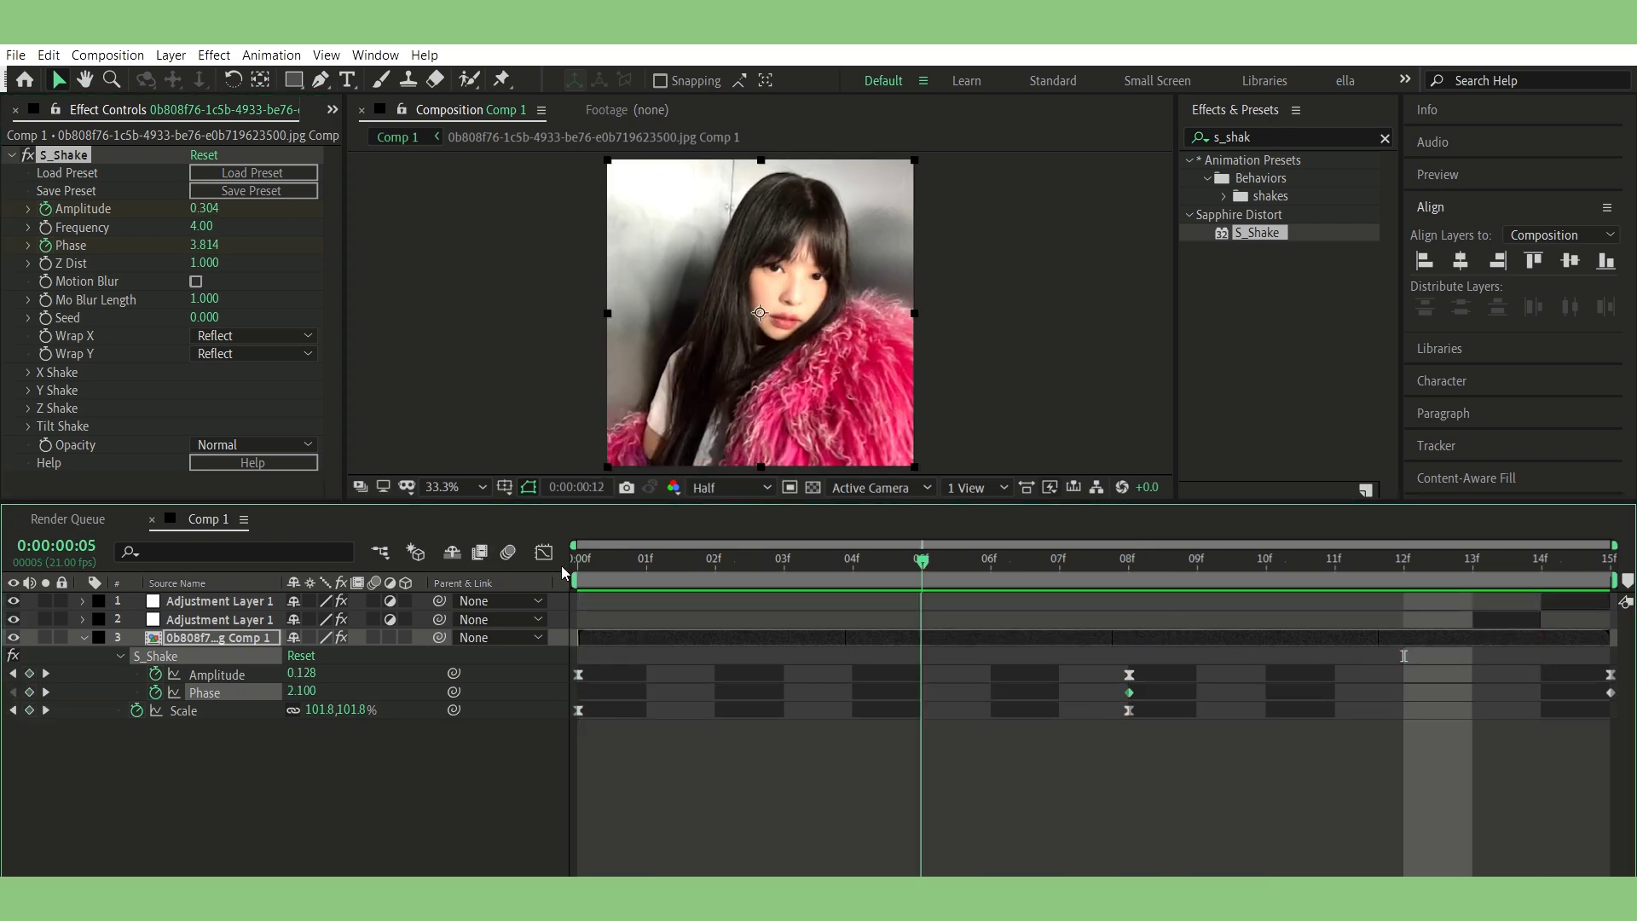
click(216, 204)
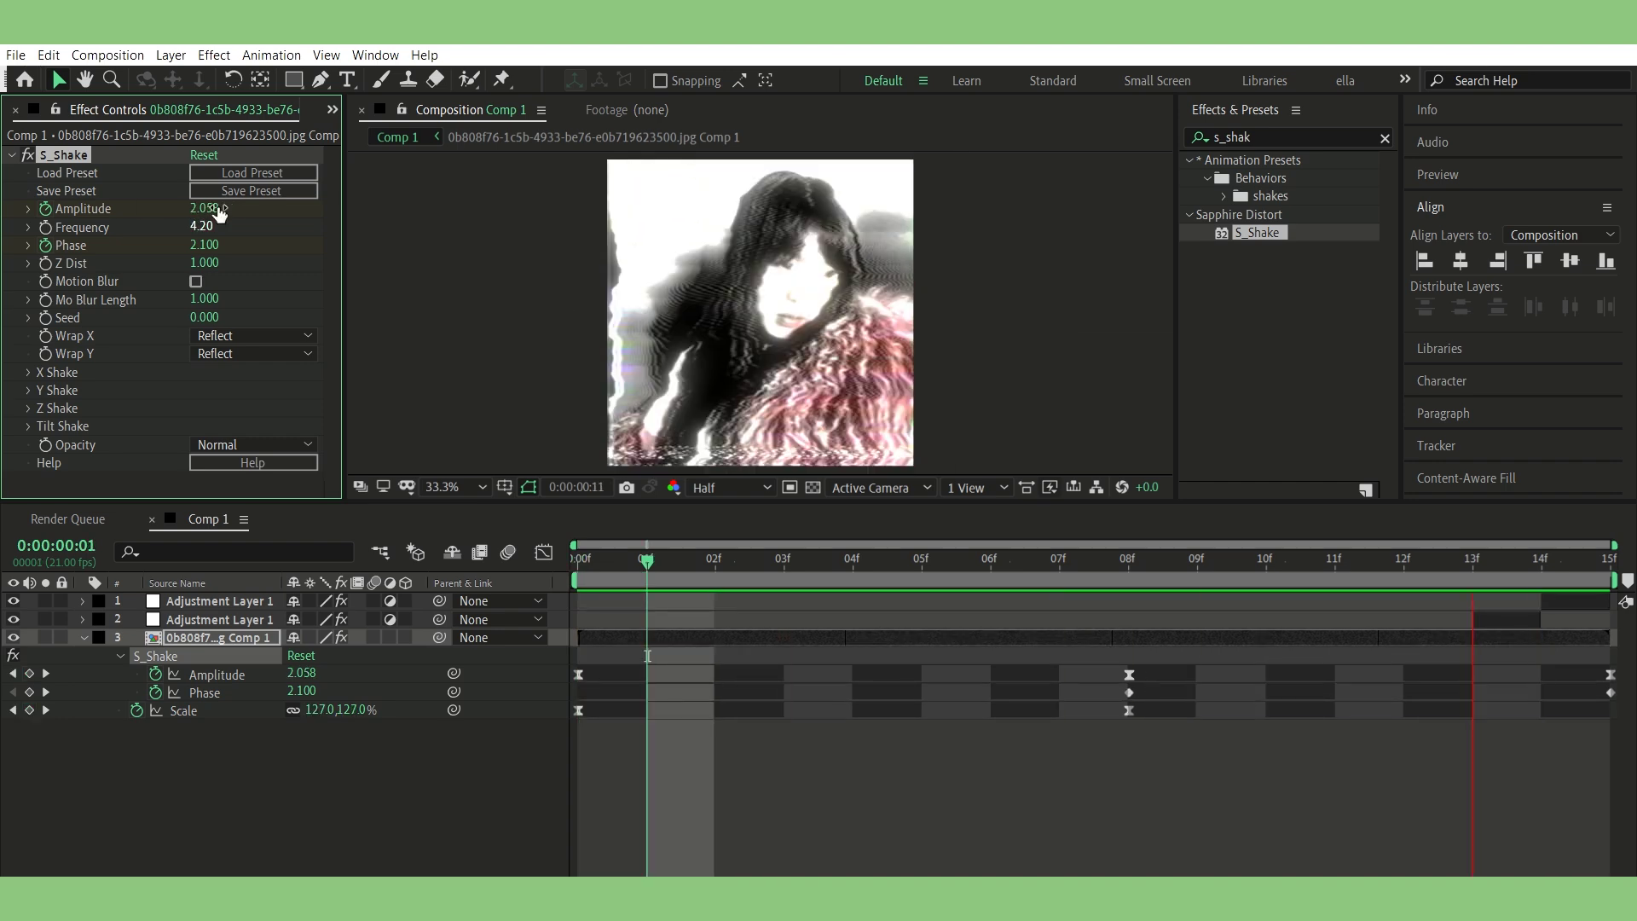
click(195, 281)
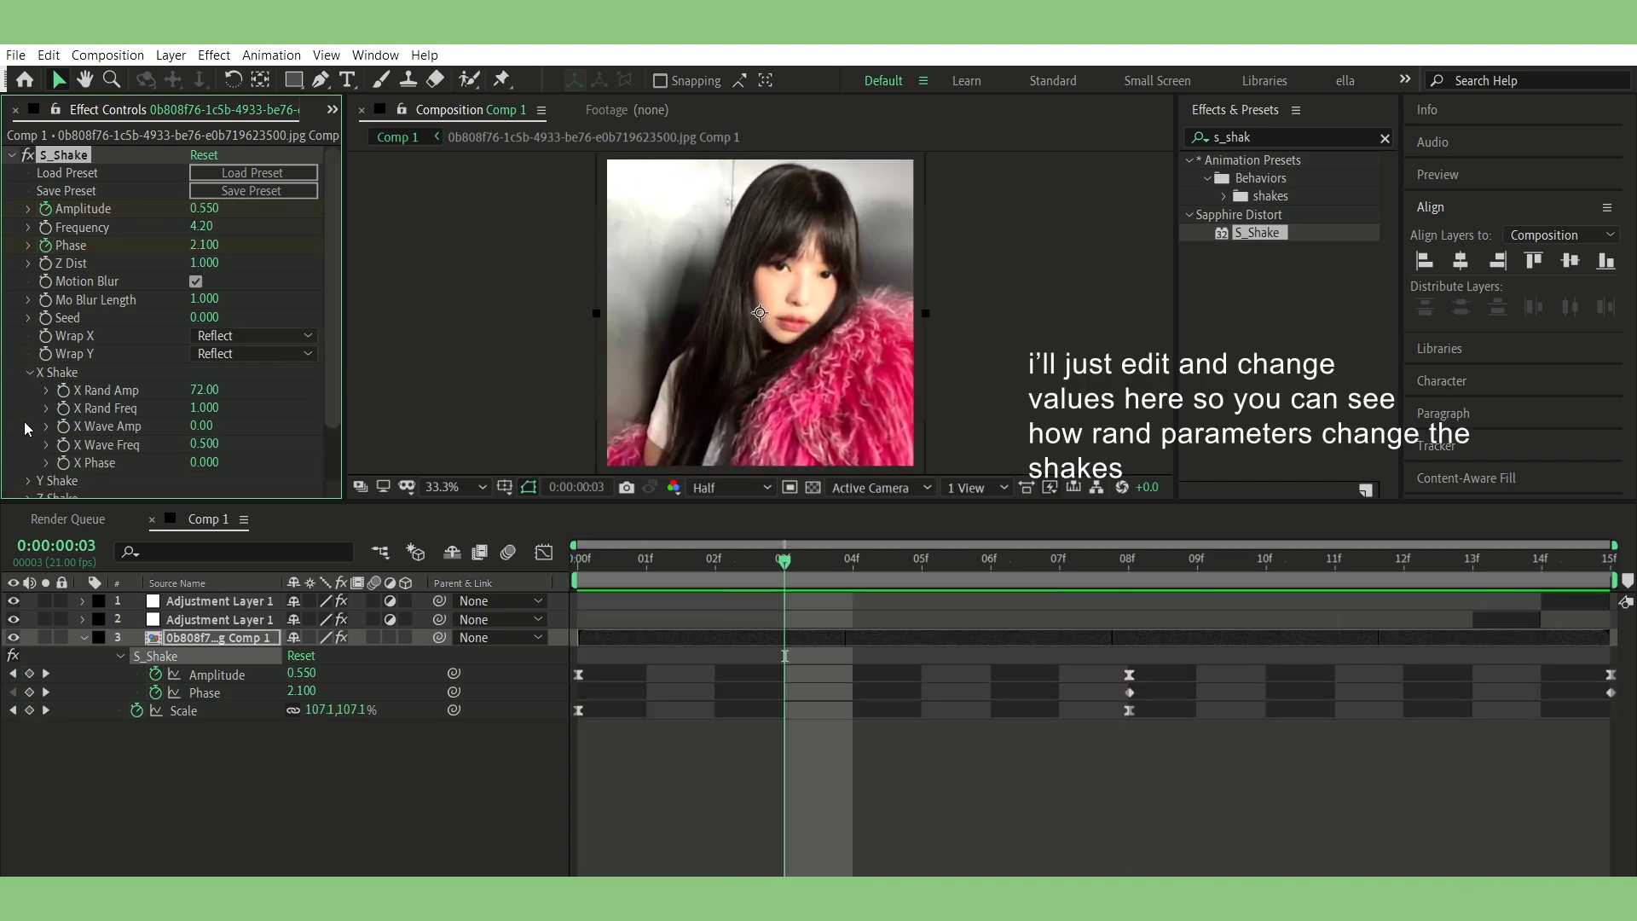
scroll(28, 415, down, 2)
scroll(22, 411, down, 1)
click(22, 411)
scroll(34, 421, down, 3)
click(29, 435)
scroll(28, 413, down, 1)
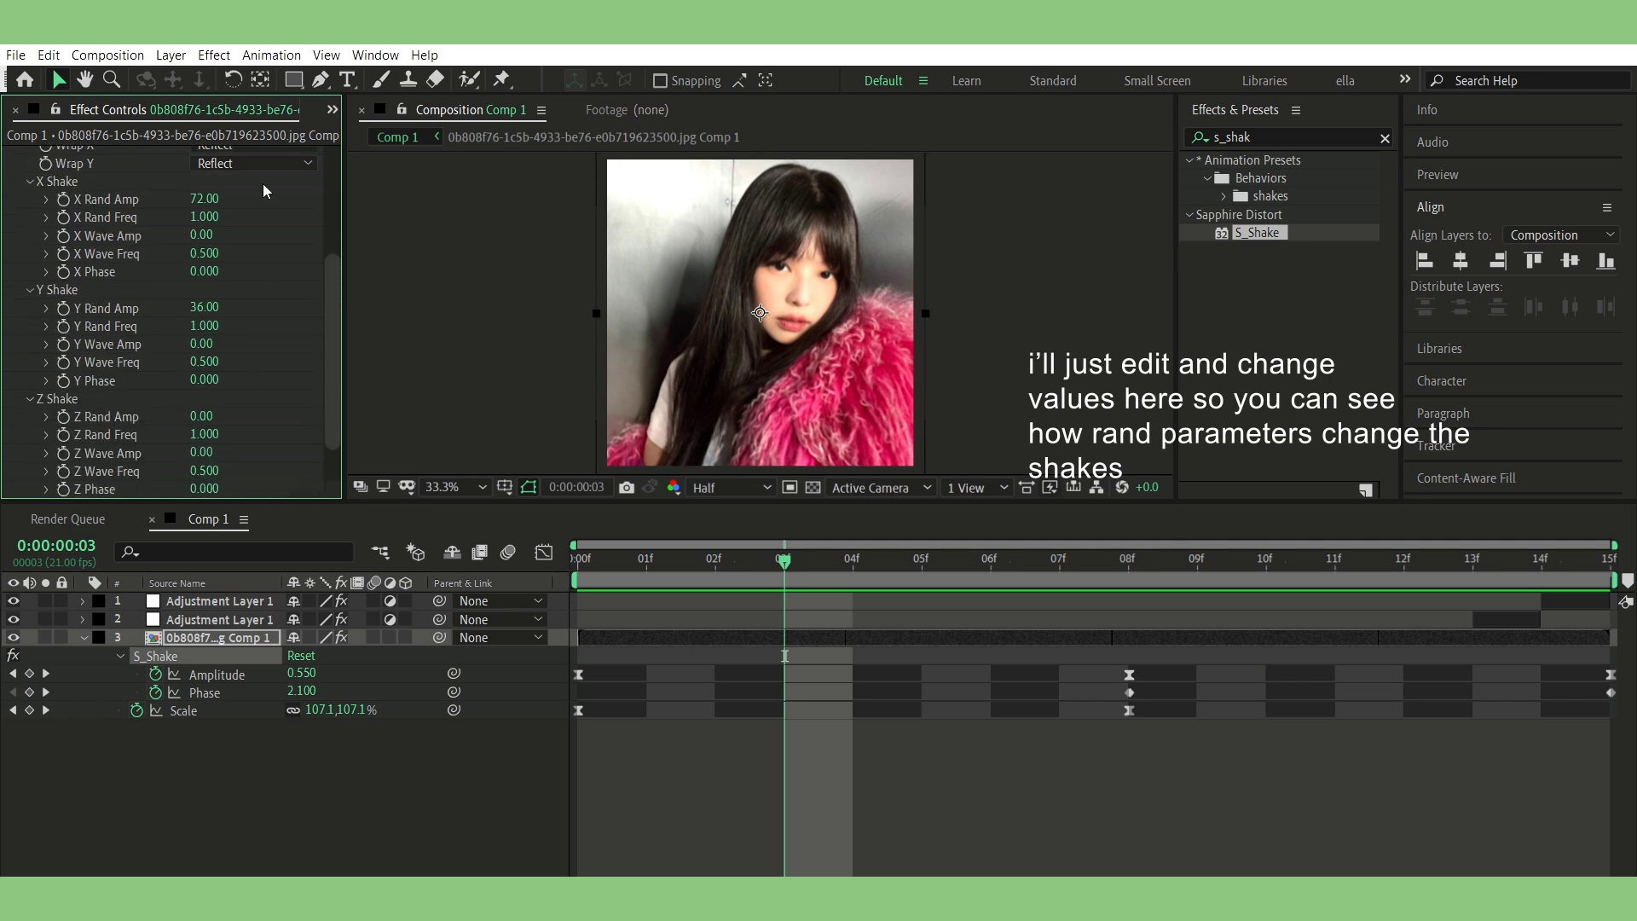
scroll(179, 403, down, 2)
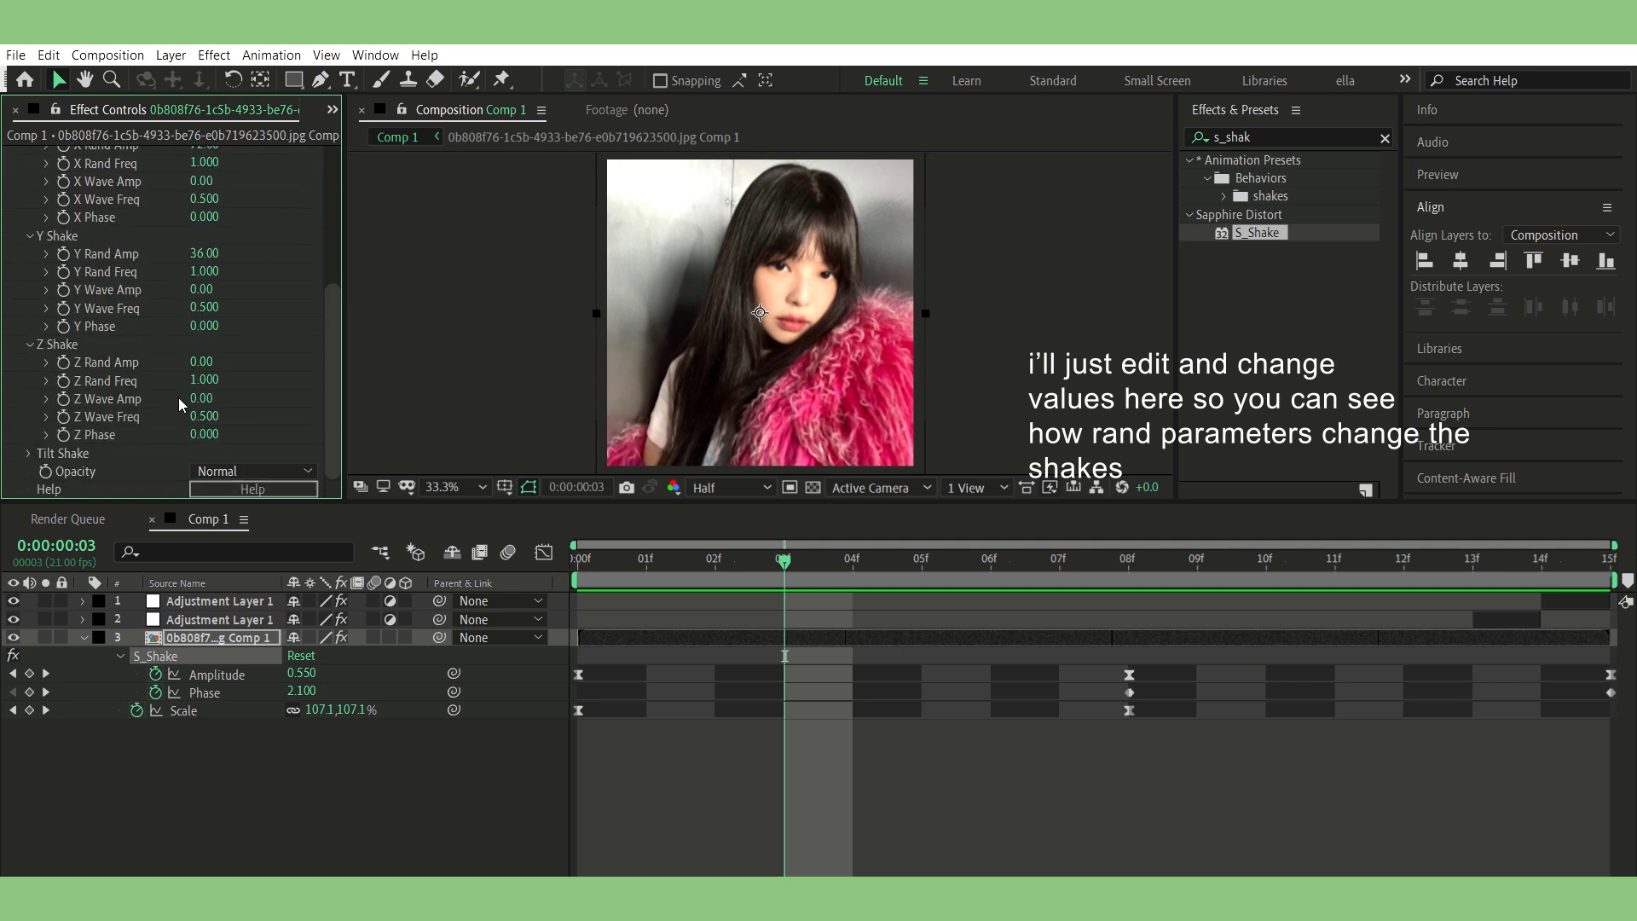
click(31, 452)
scroll(33, 441, down, 2)
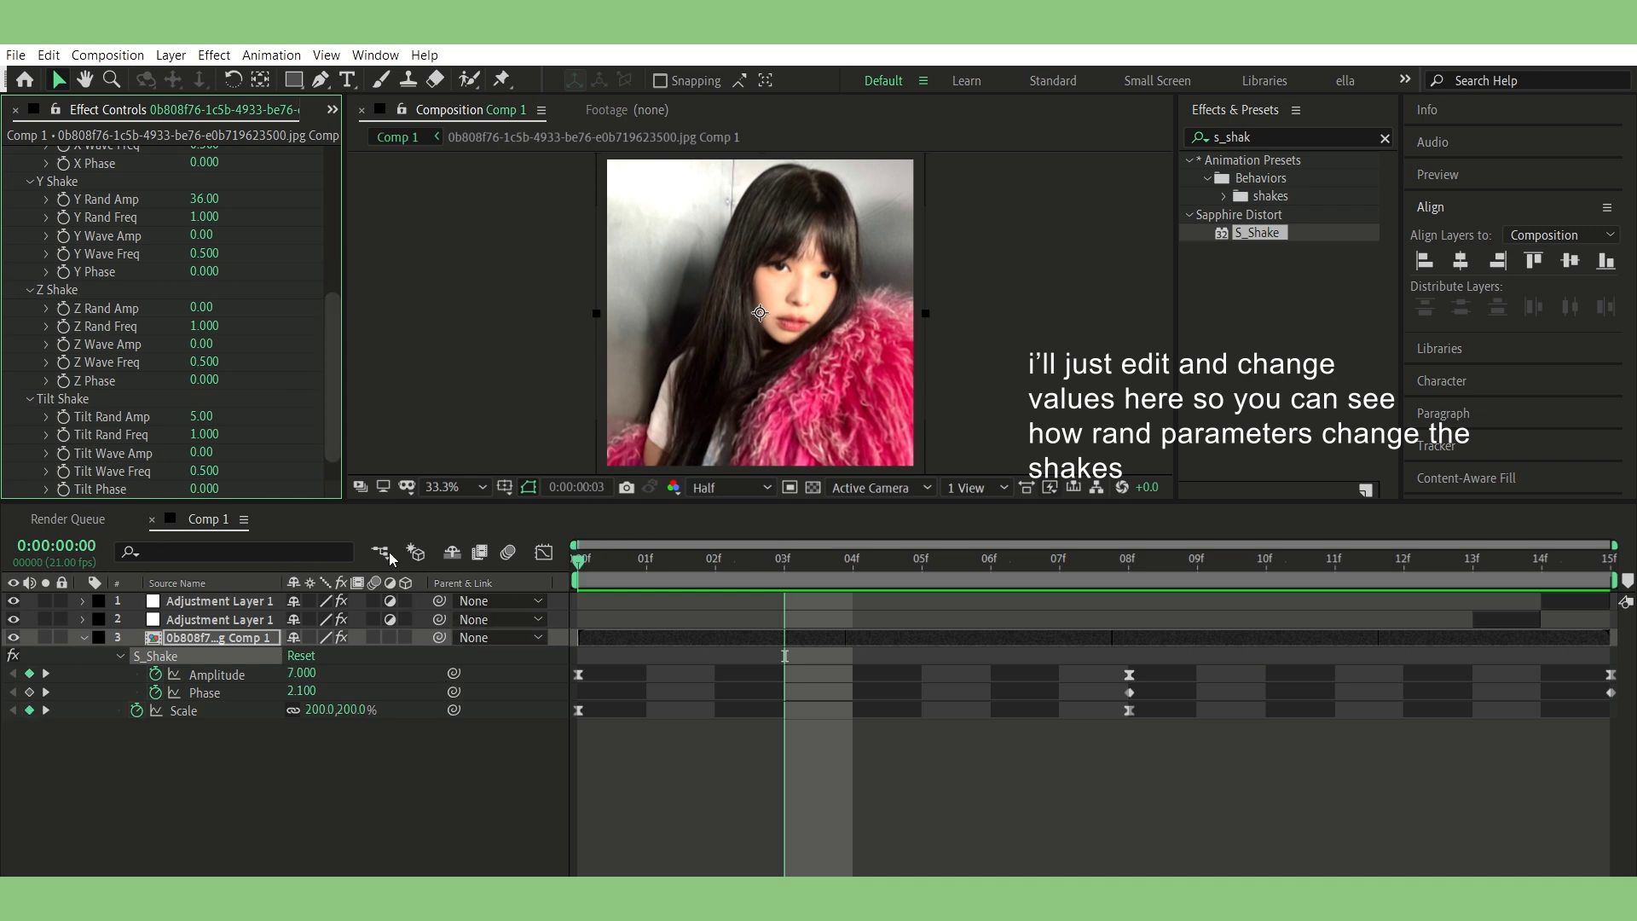
key(Home)
scroll(185, 318, up, 2)
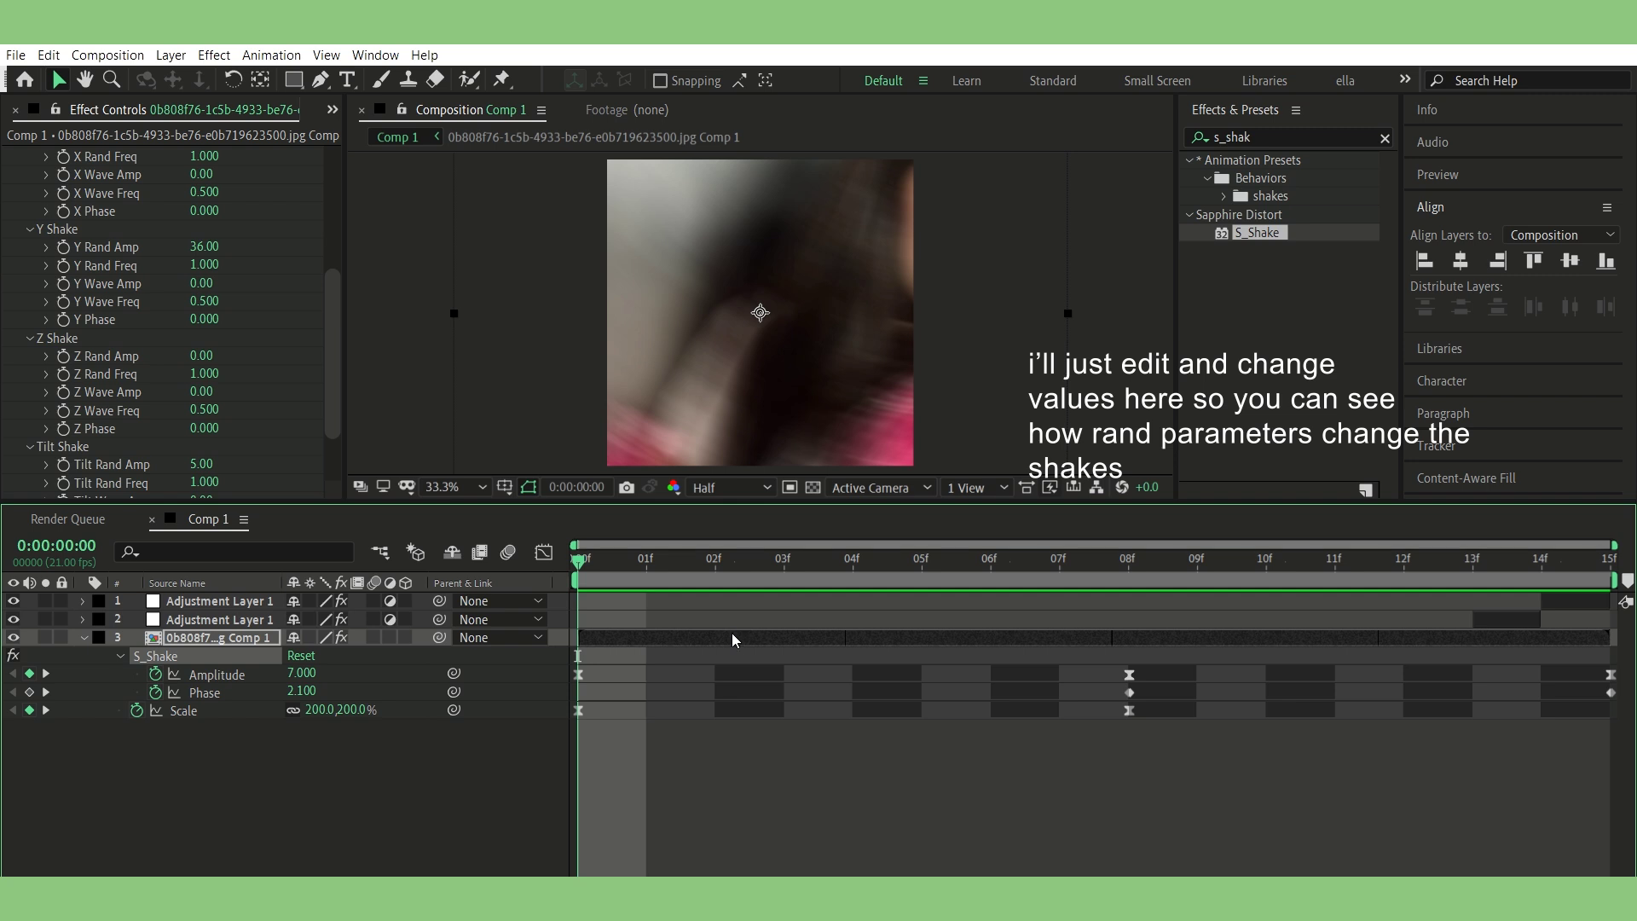
key(space)
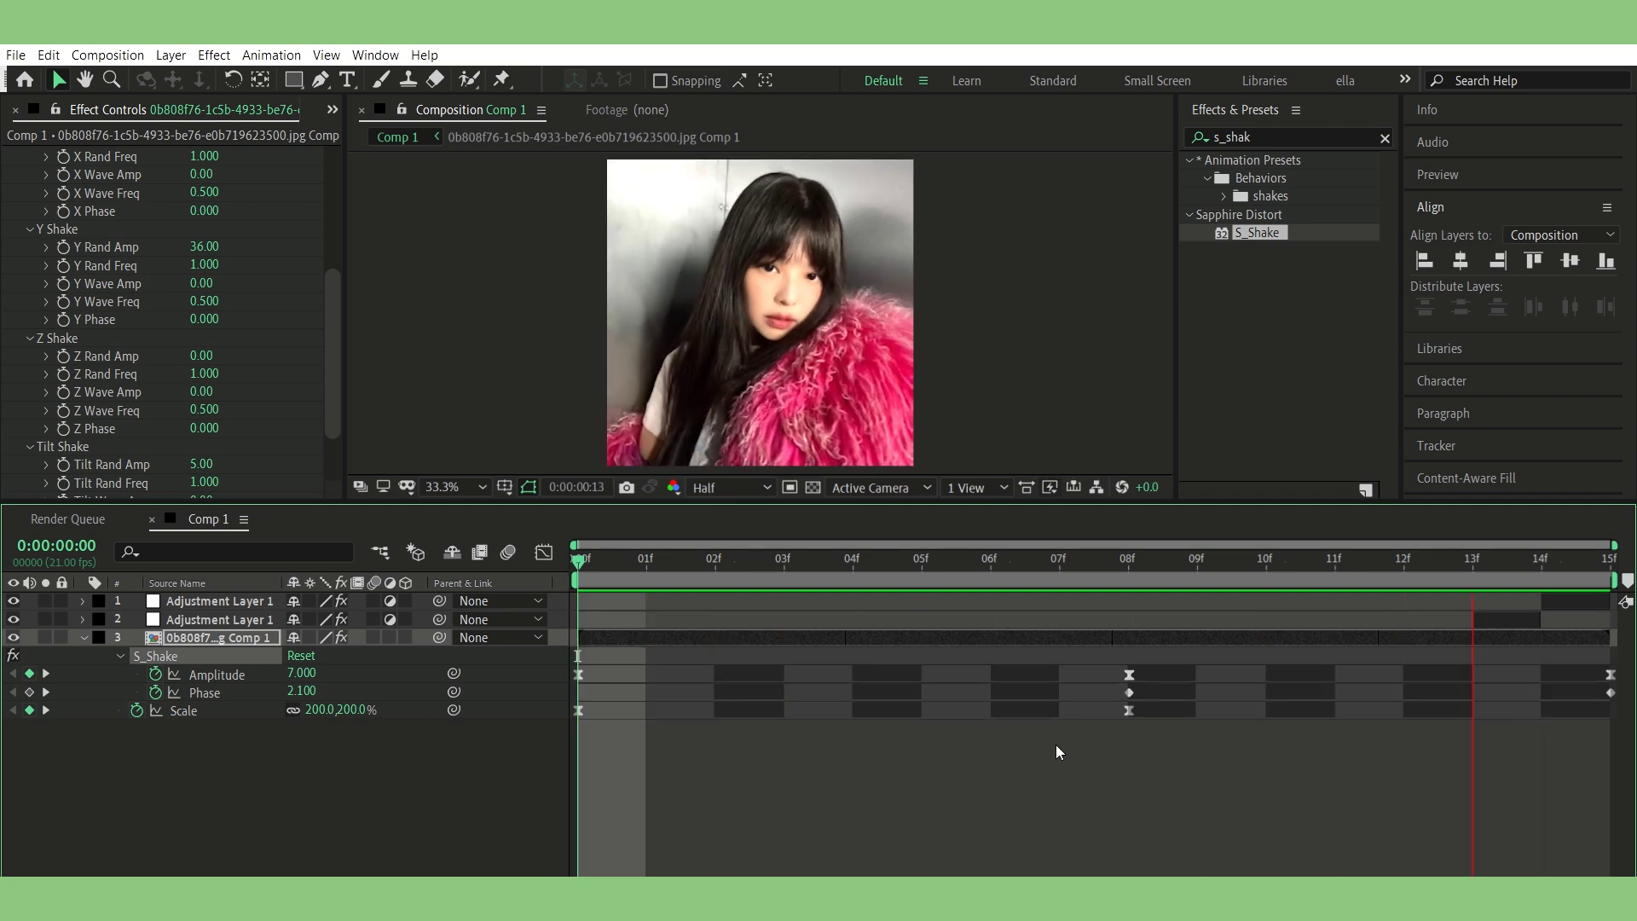
scroll(91, 329, up, 3)
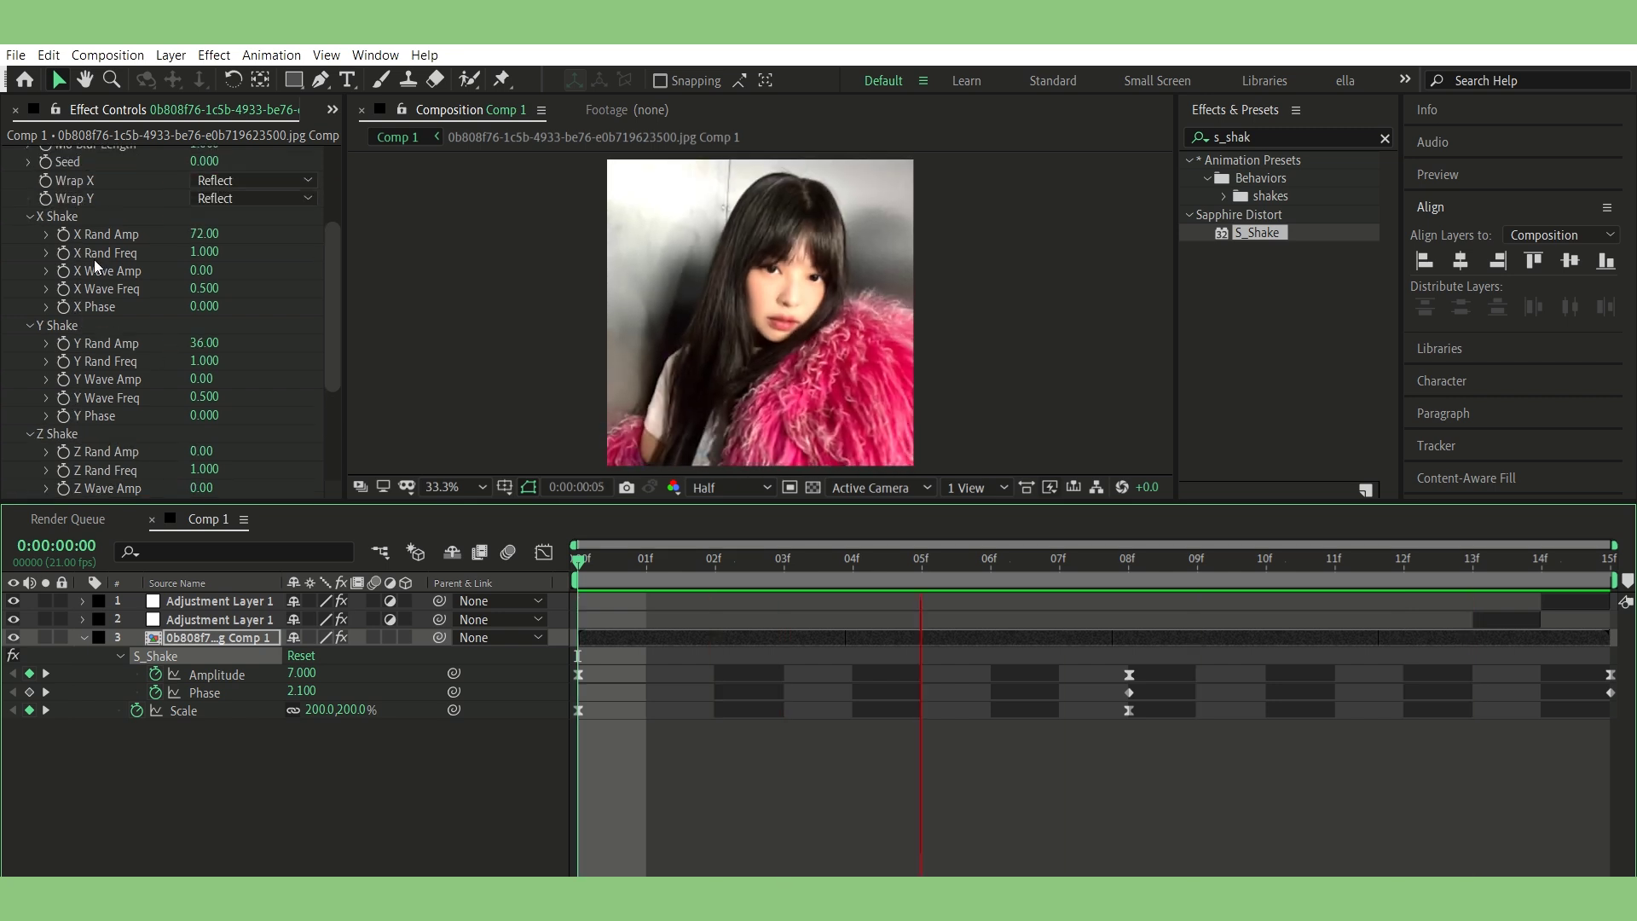
key(space)
- Retune X and Y shake: X frequency 1.320, X phase -5.000, Y frequency 1.660, Y phase 3.600
drag(205, 252, 235, 250)
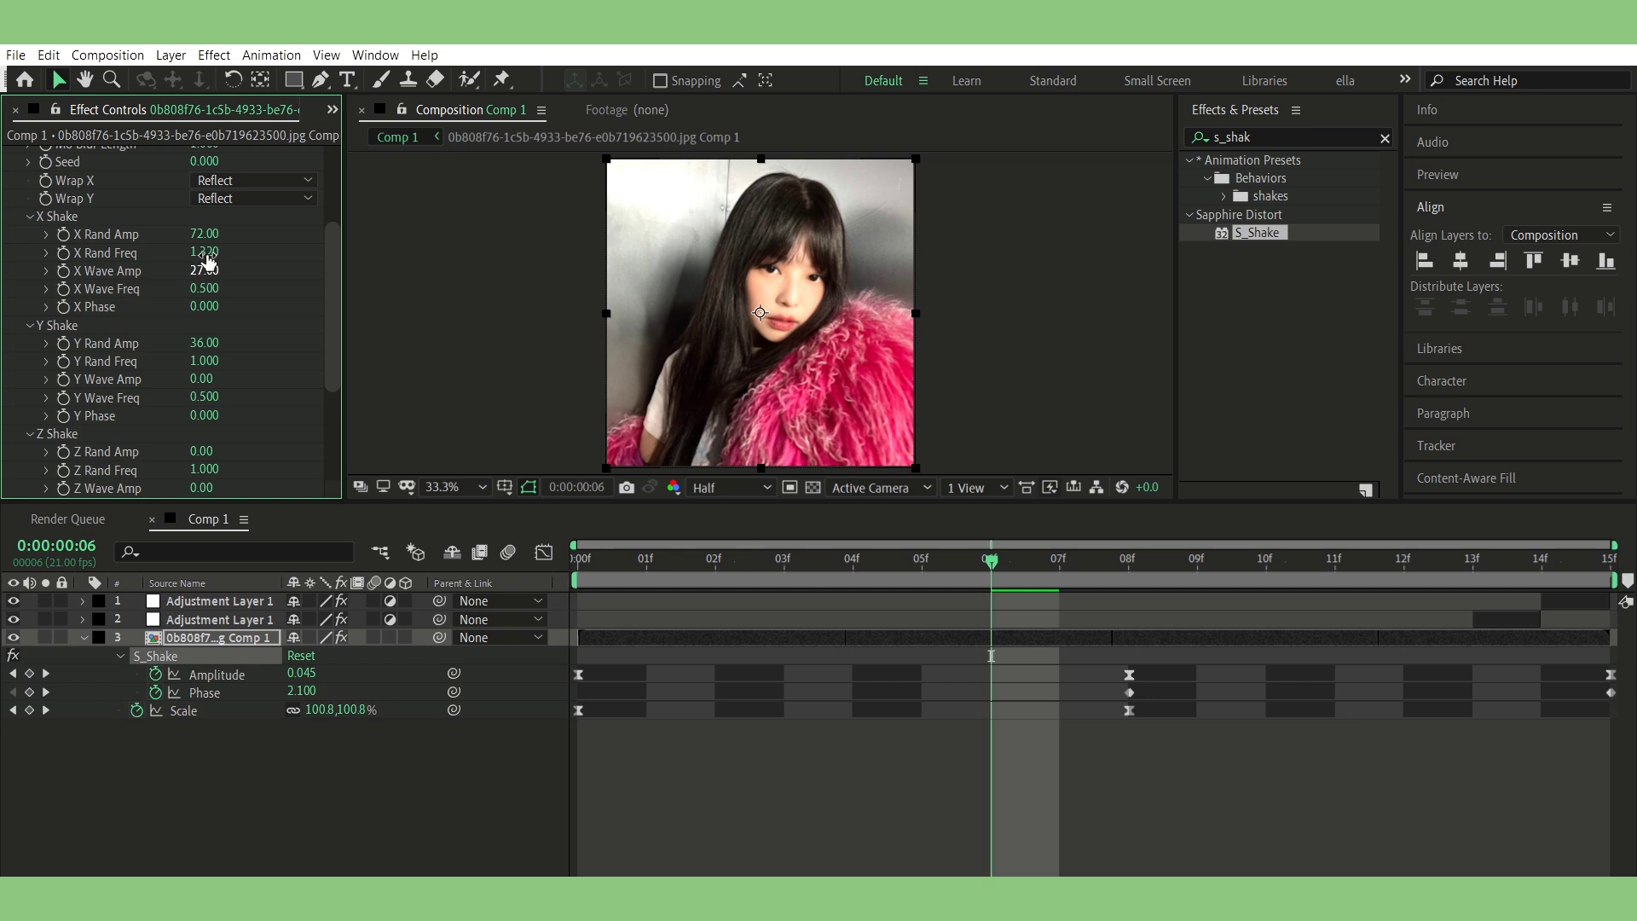
drag(201, 270, 276, 287)
drag(206, 307, 185, 321)
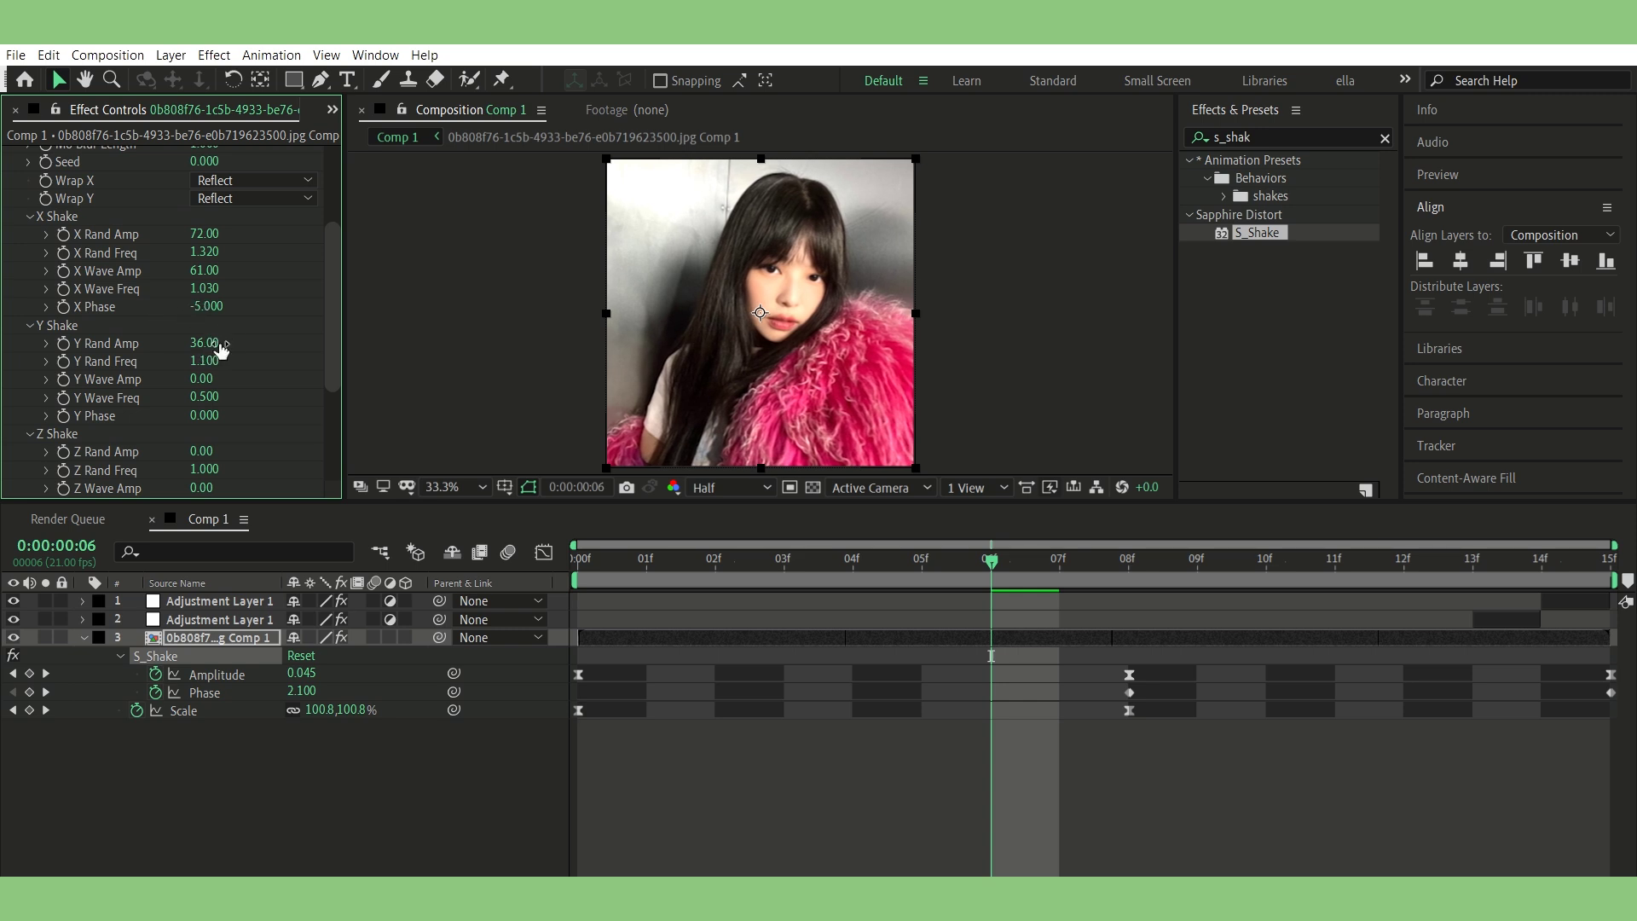
drag(205, 361, 214, 367)
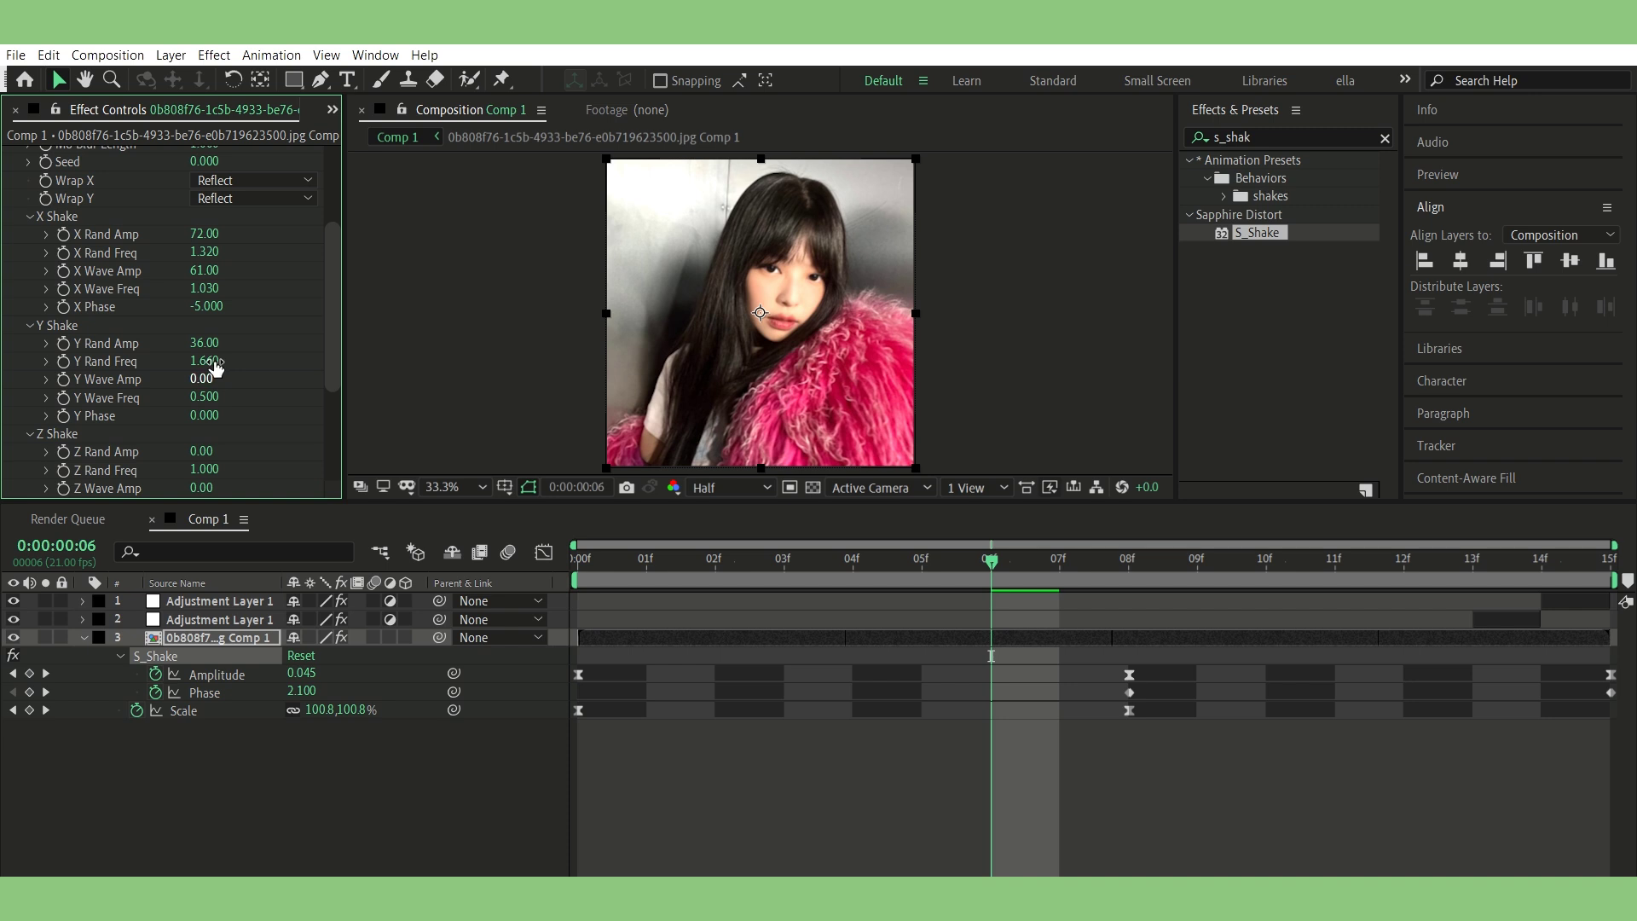
text(14)
key(Return)
drag(206, 395, 142, 366)
drag(204, 415, 282, 385)
drag(174, 397, 242, 391)
scroll(235, 395, down, 2)
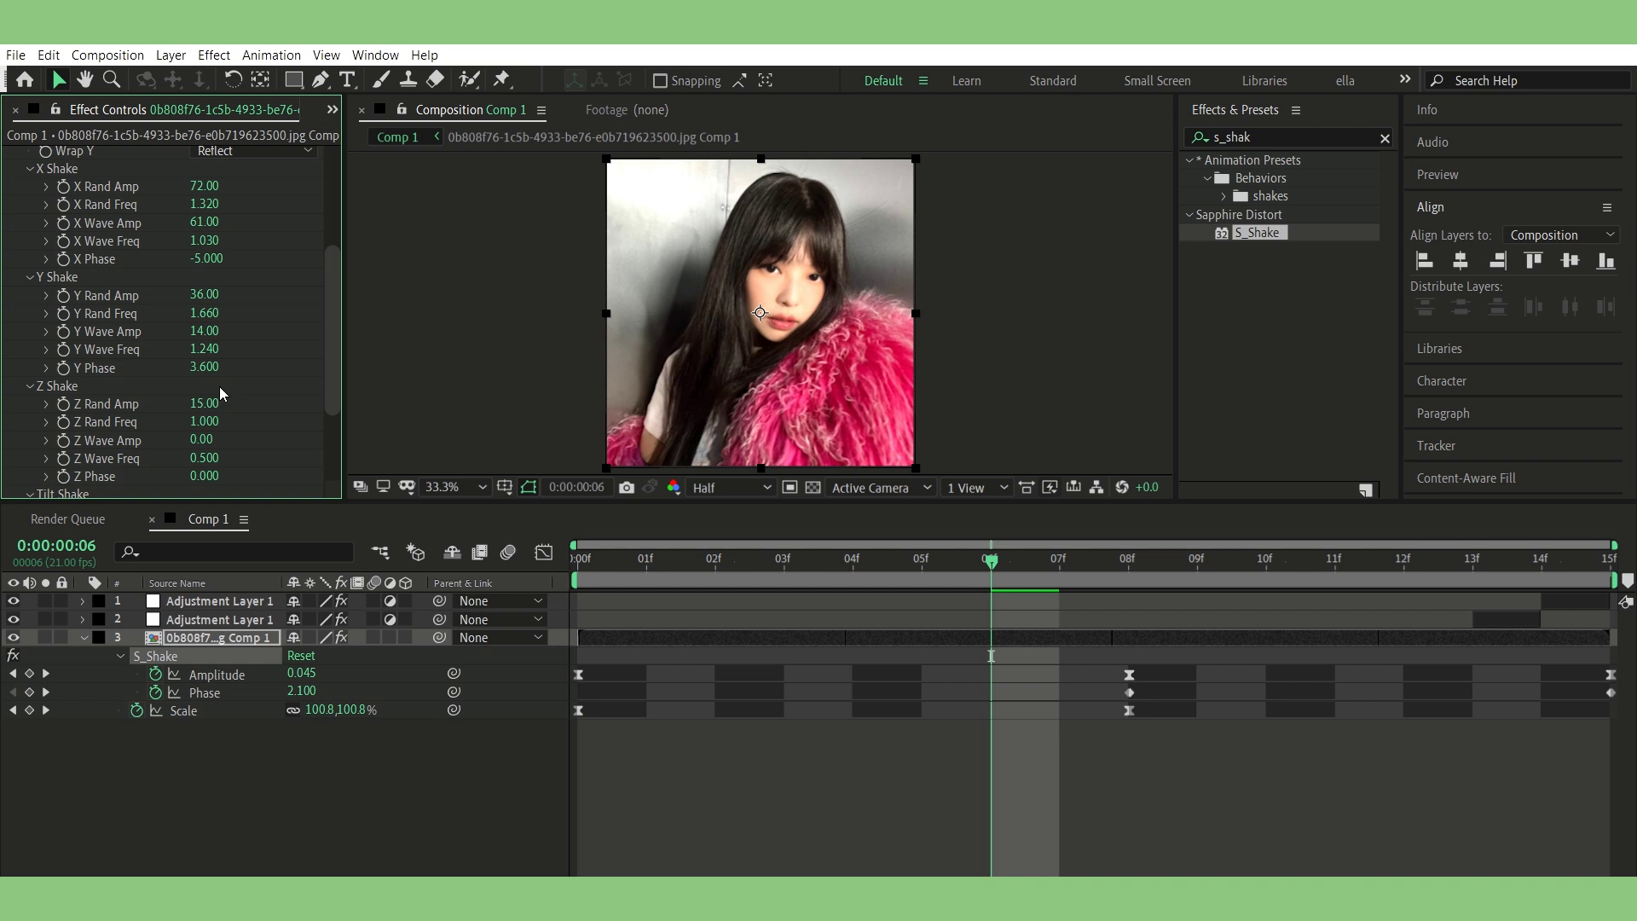
mouse_move(202, 403)
mouse_down()
mouse_move(181, 402)
mouse_move(275, 409)
mouse_move(235, 436)
mouse_move(308, 433)
mouse_up()
- Set the Z phase to -5.300 and preview the retuned shake from the start
drag(205, 475, 109, 444)
key(space)
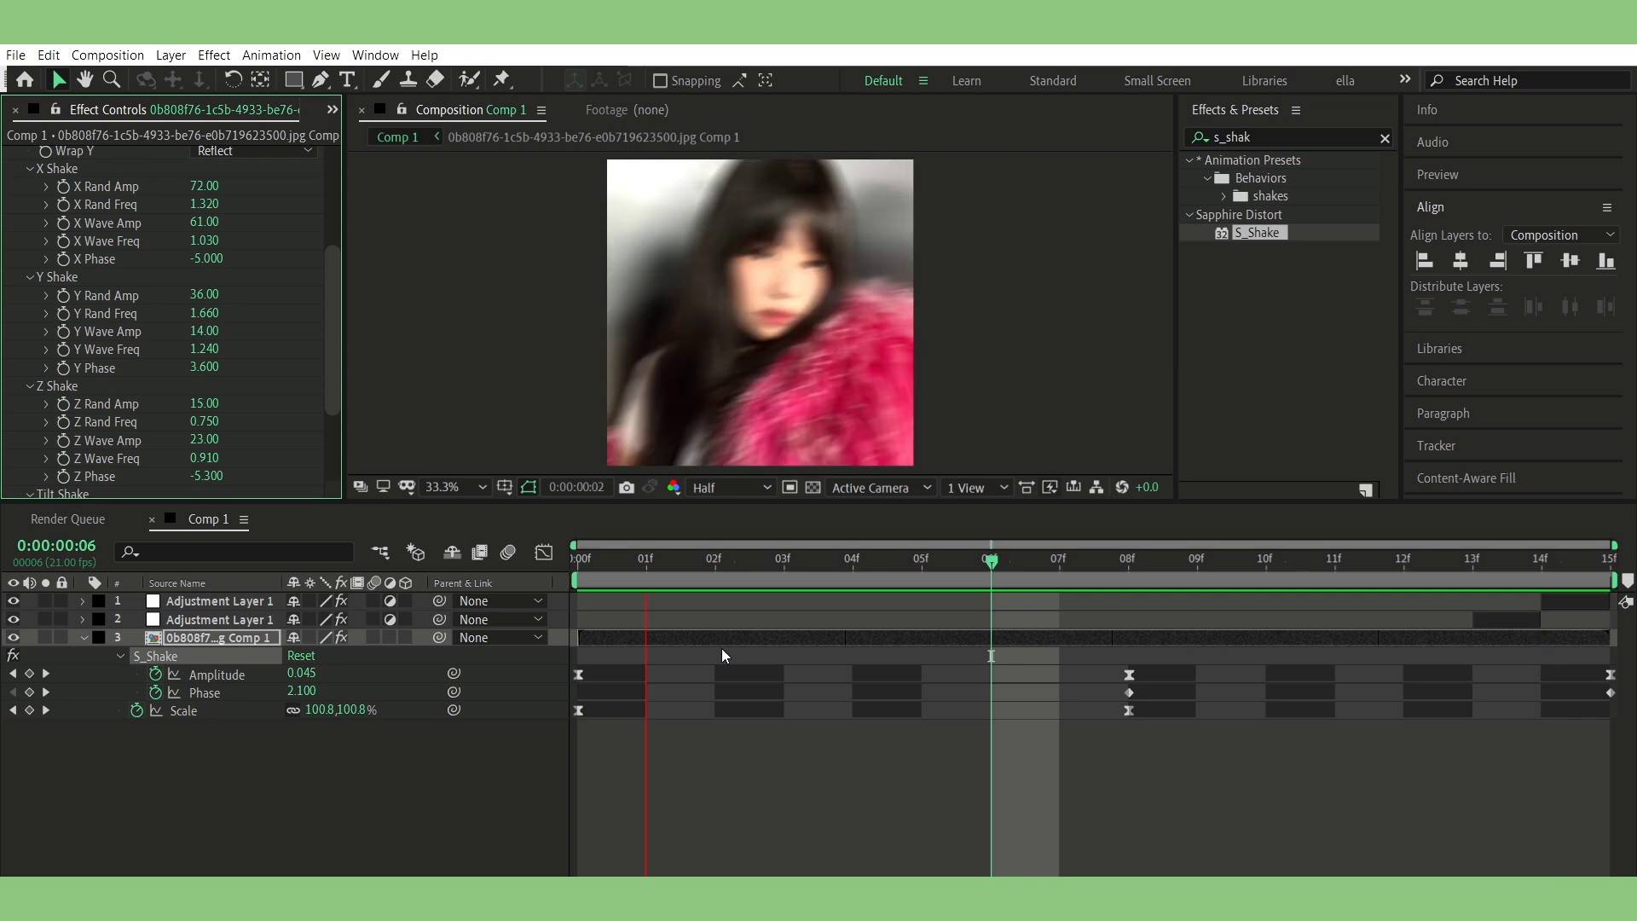
key(space)
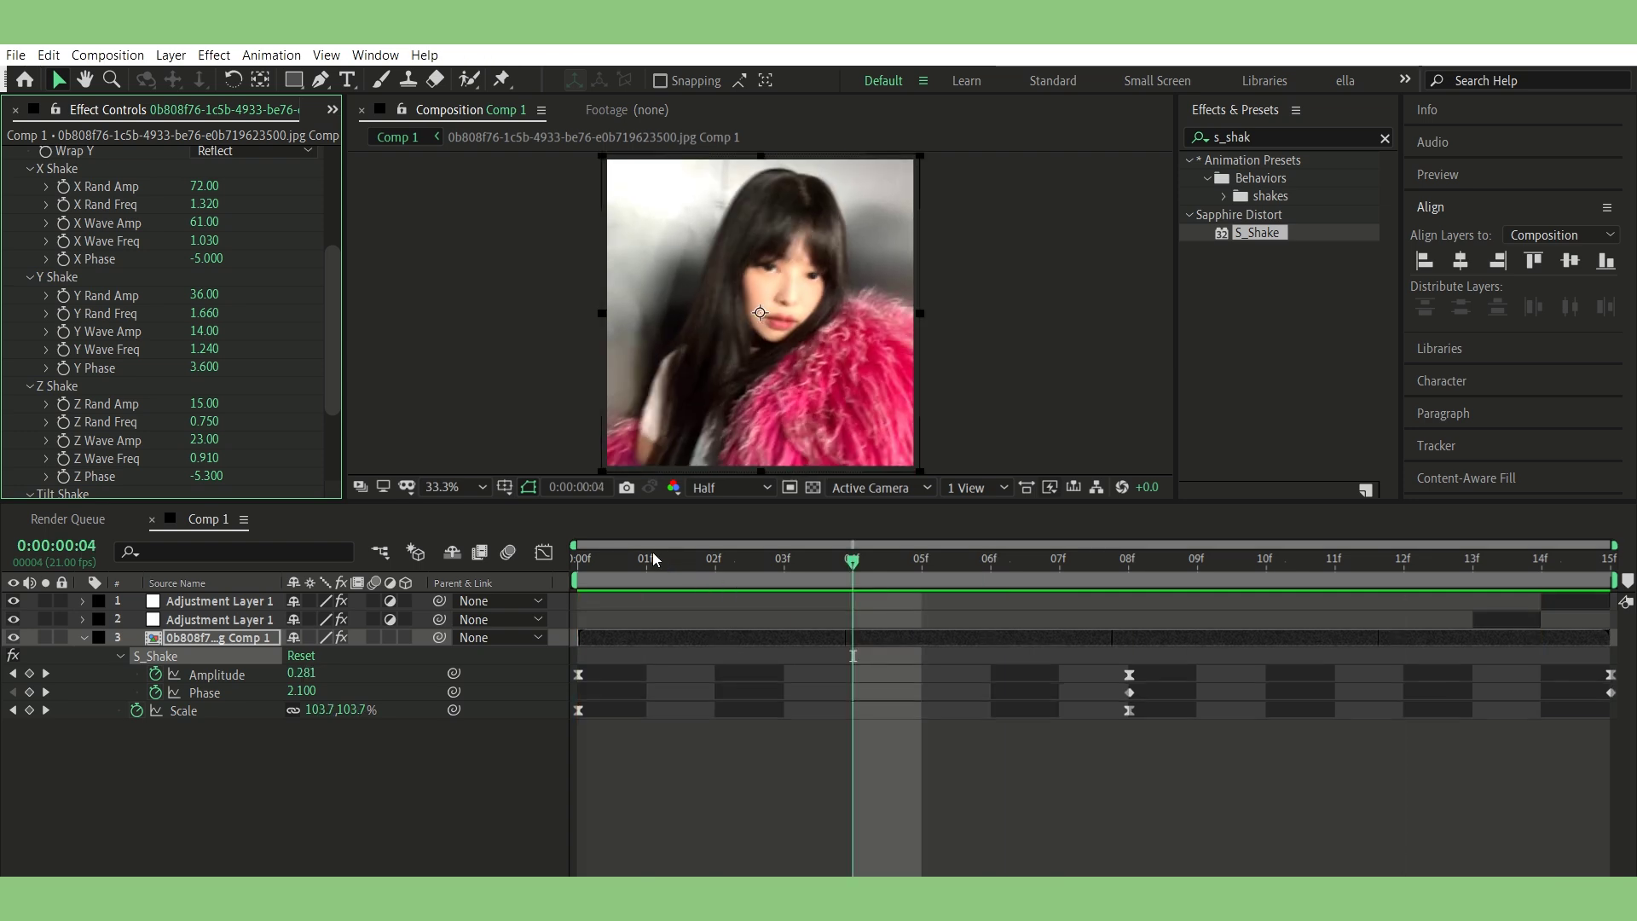
key(space)
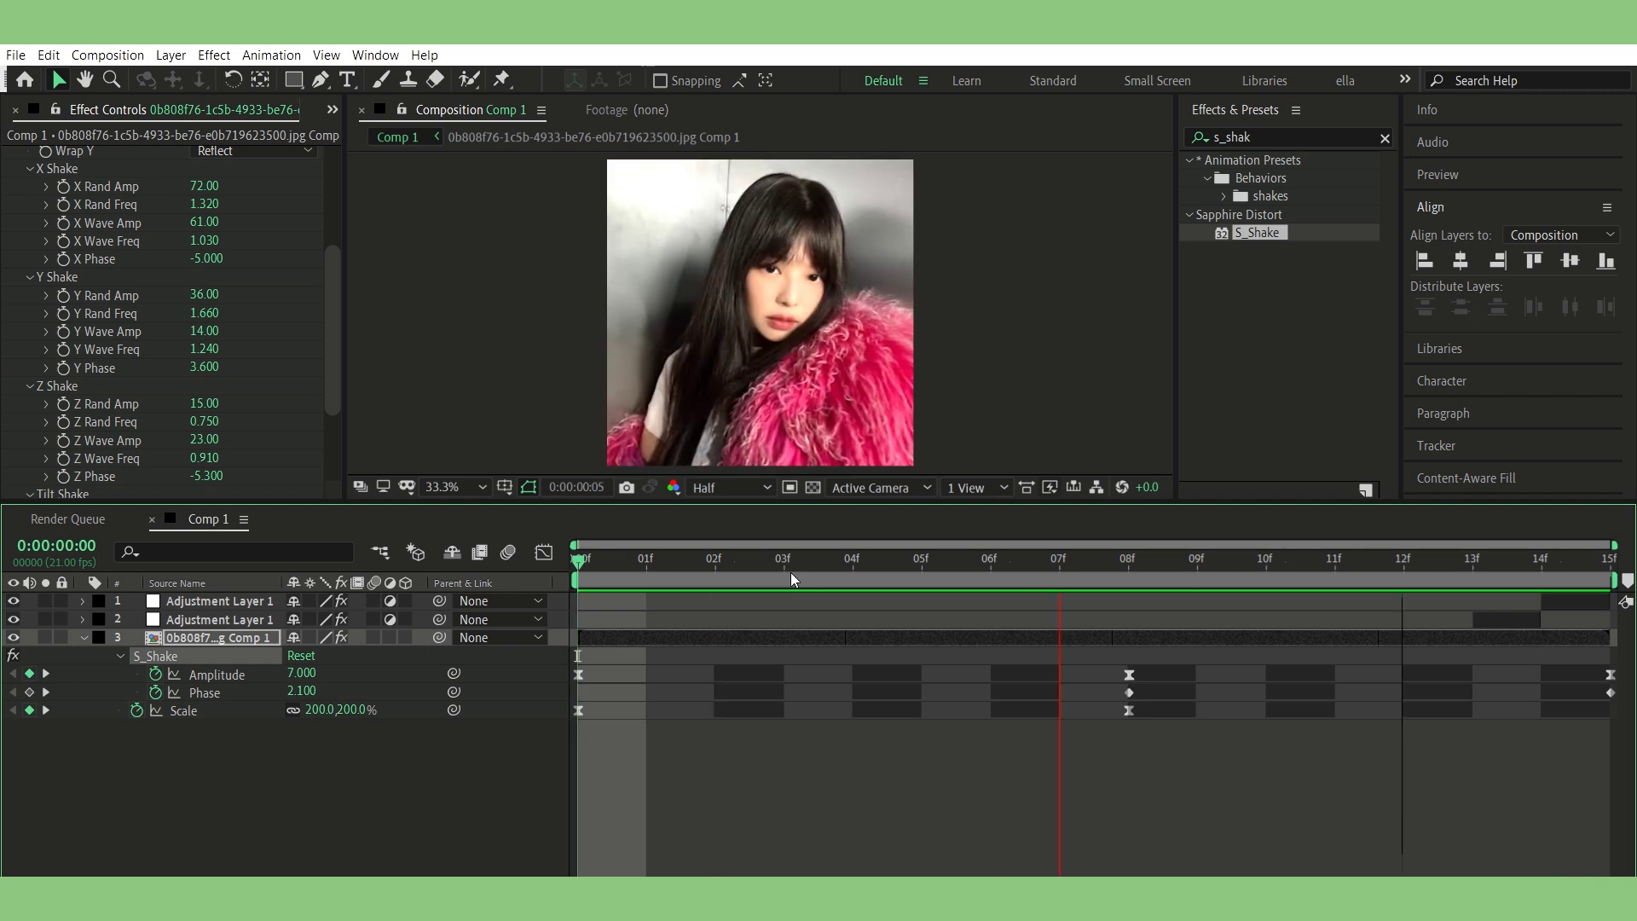
key(space)
key(Home)
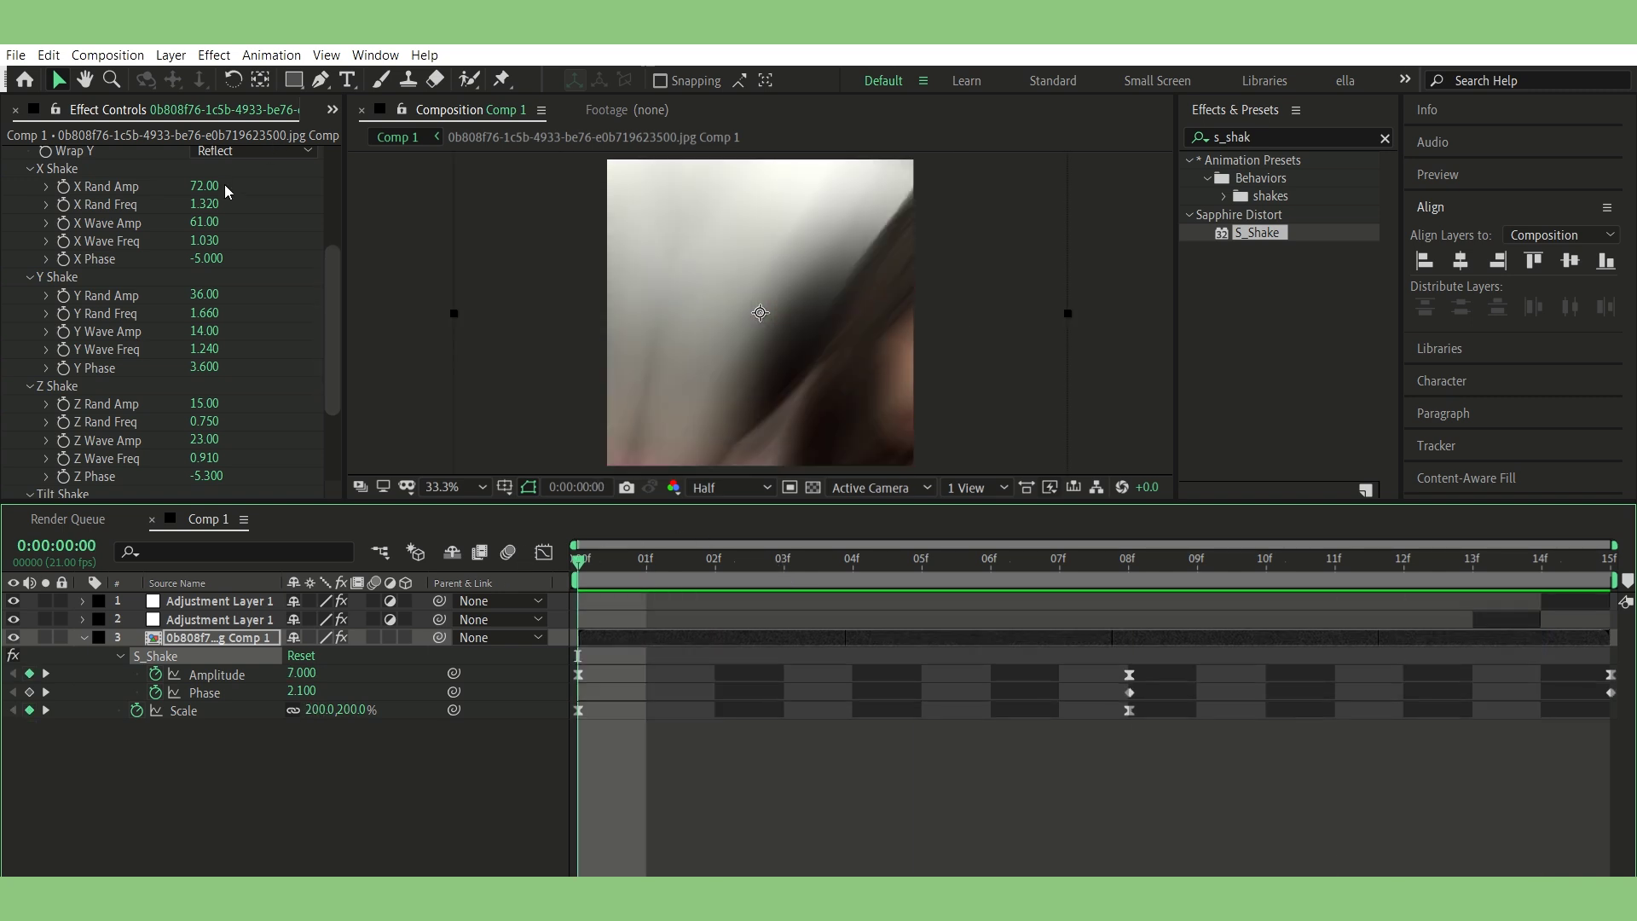
- Test weaker and stronger X random amplitude and a zero Z random amplitude, previewing each
mouse_move(211, 185)
mouse_down()
mouse_move(124, 186)
mouse_move(139, 183)
mouse_up()
key(space)
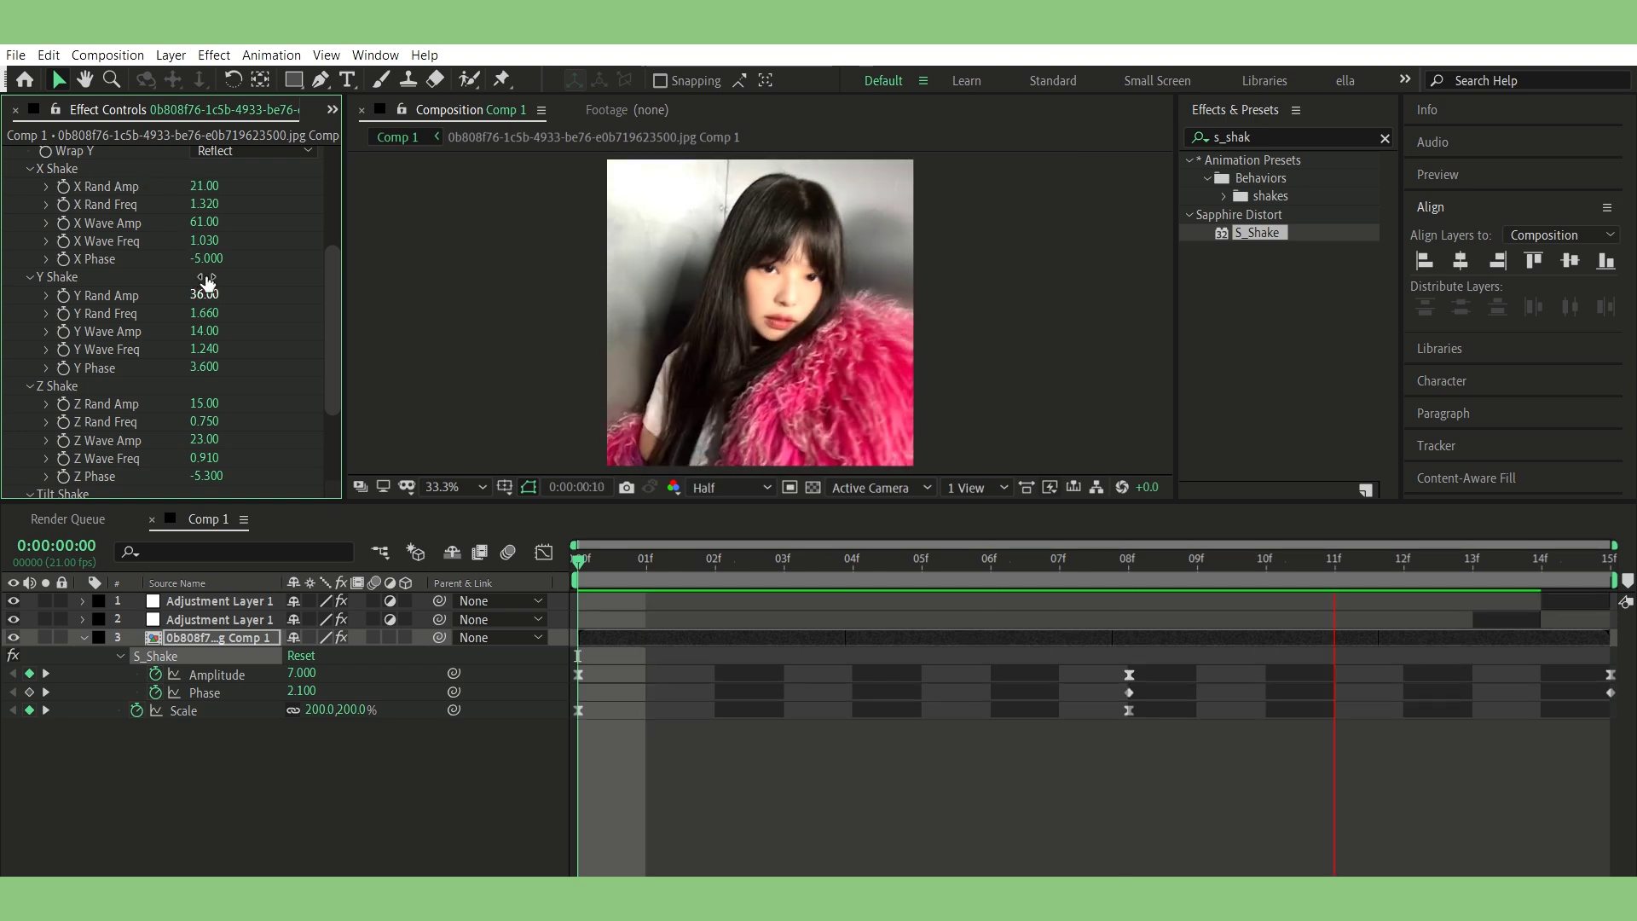
key(space)
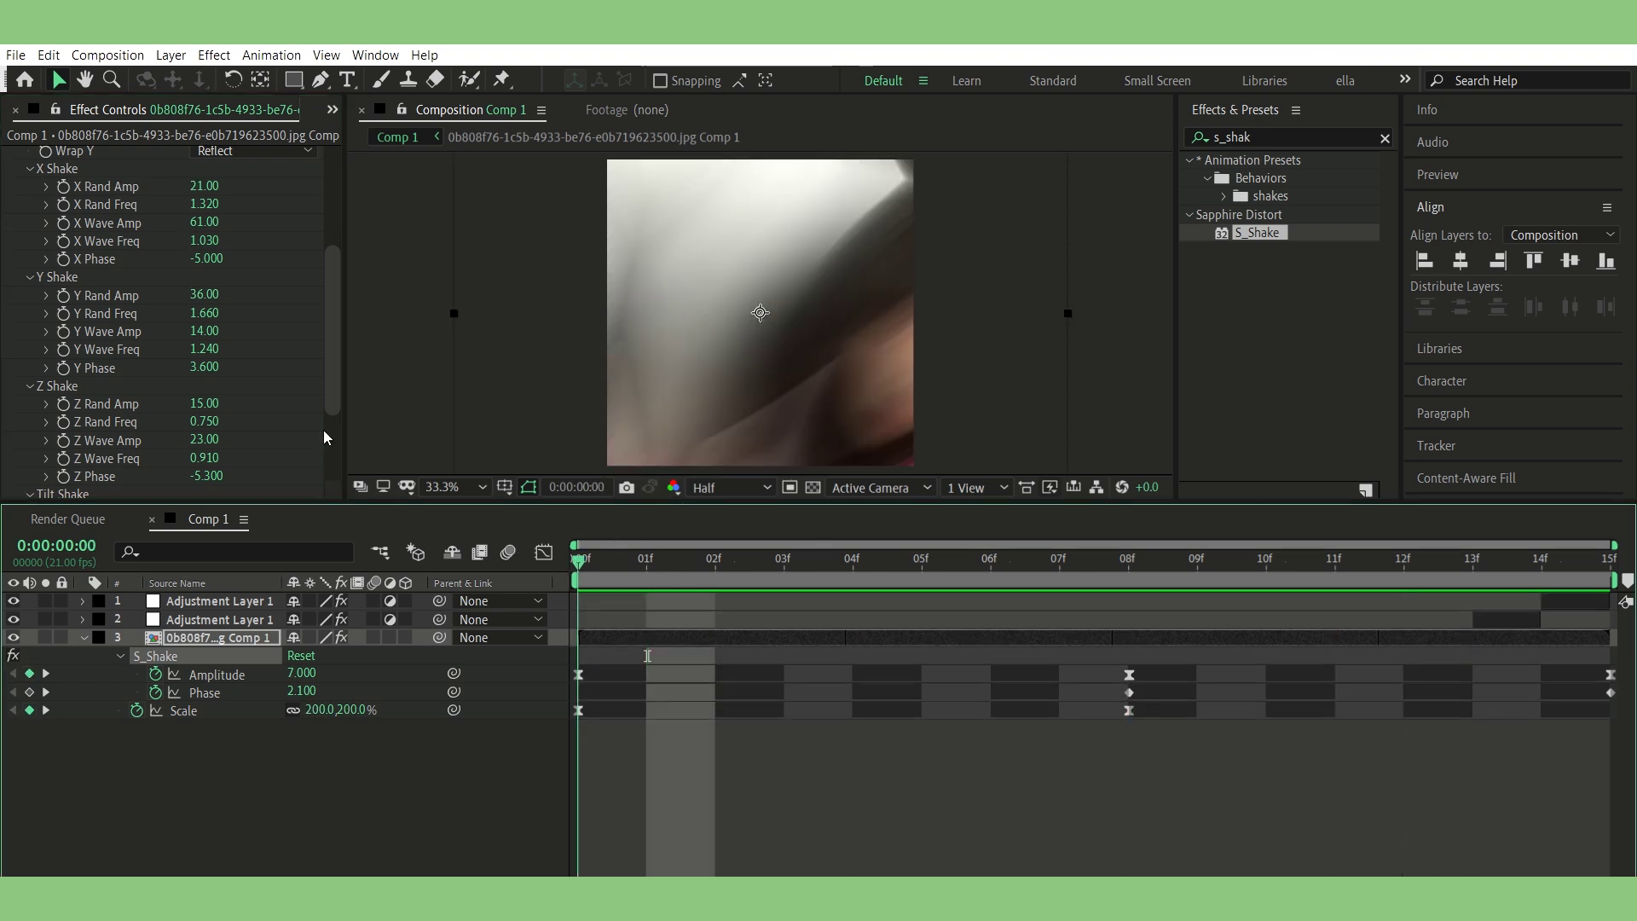
drag(204, 185, 254, 173)
drag(206, 399, 160, 394)
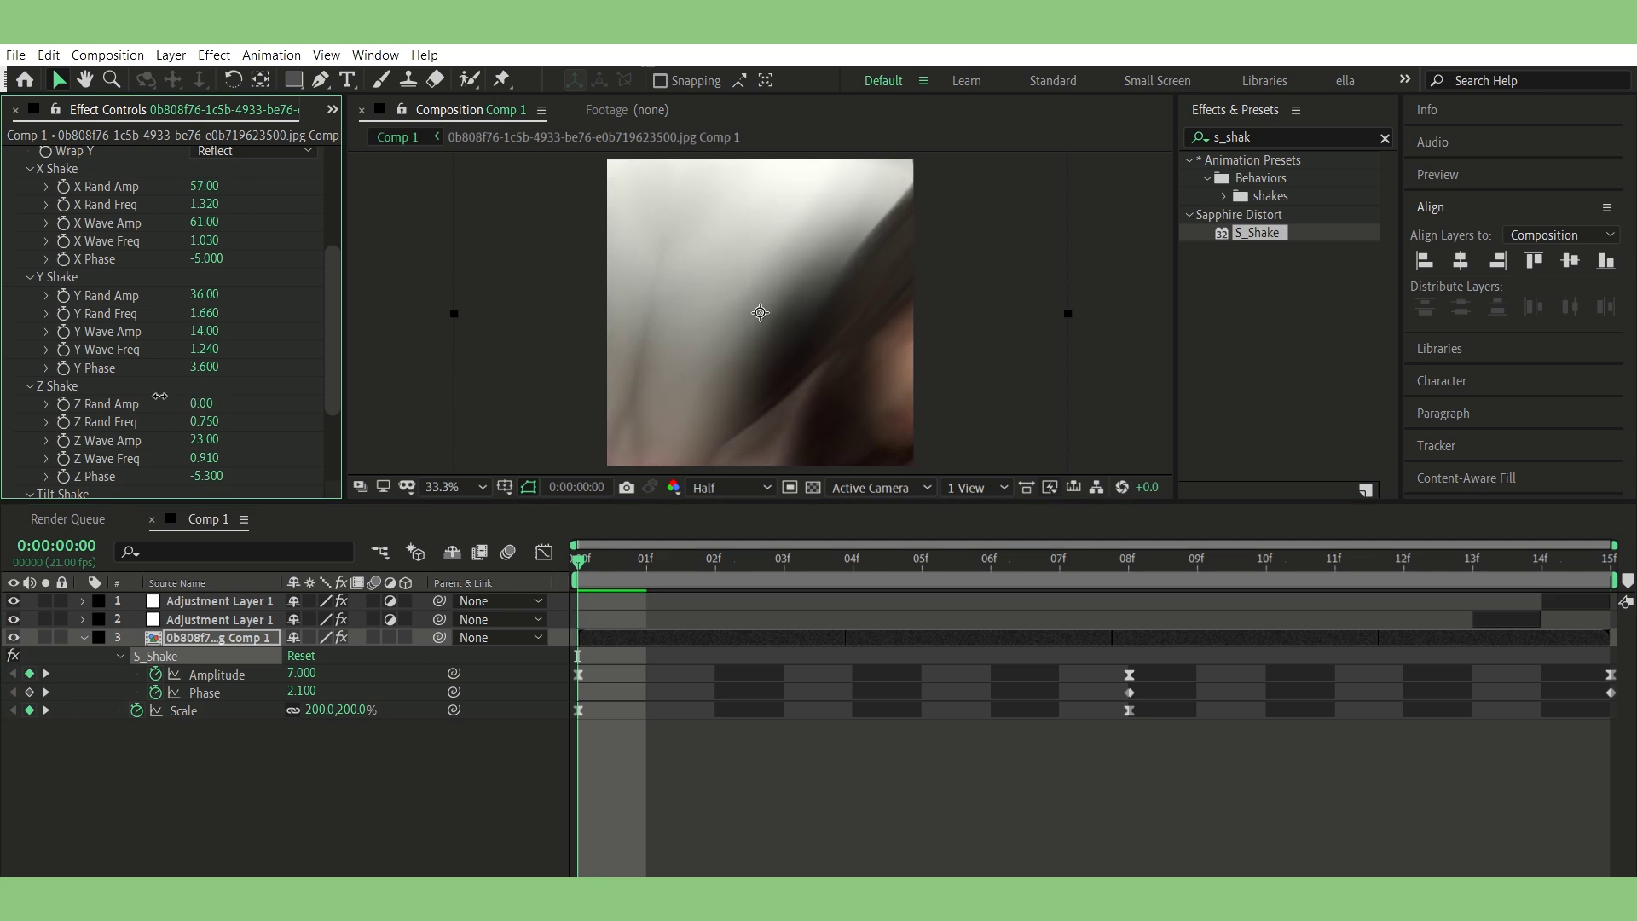
key(space)
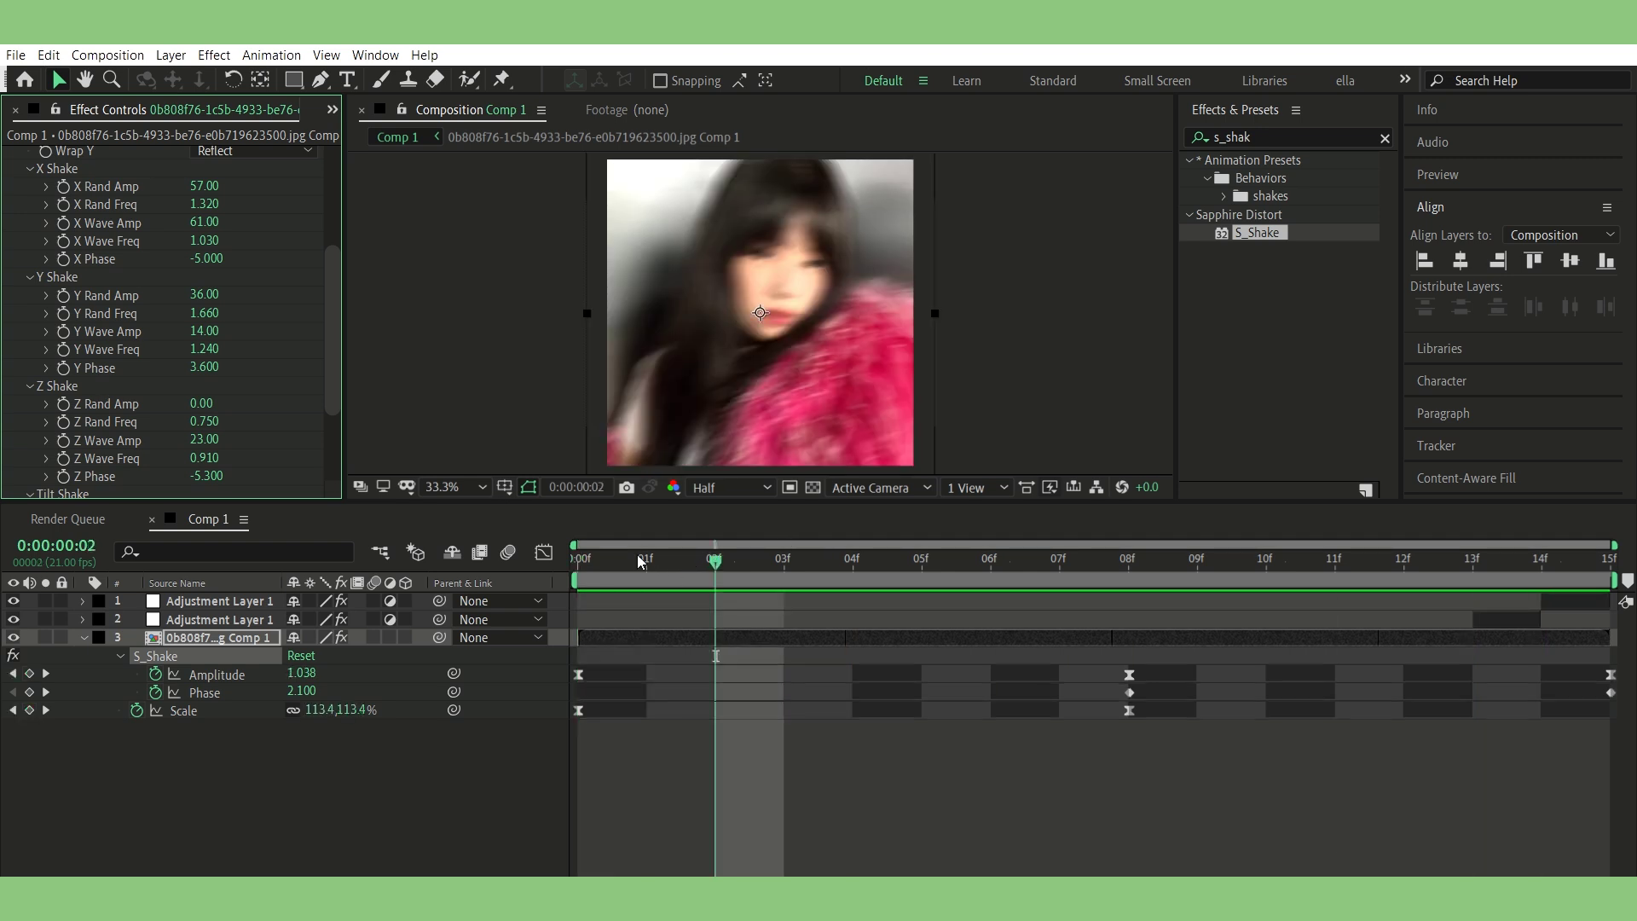
key(space)
- Restore the Z random amplitude, drop X and Y random amplitudes to 6, and preview
drag(212, 390, 229, 385)
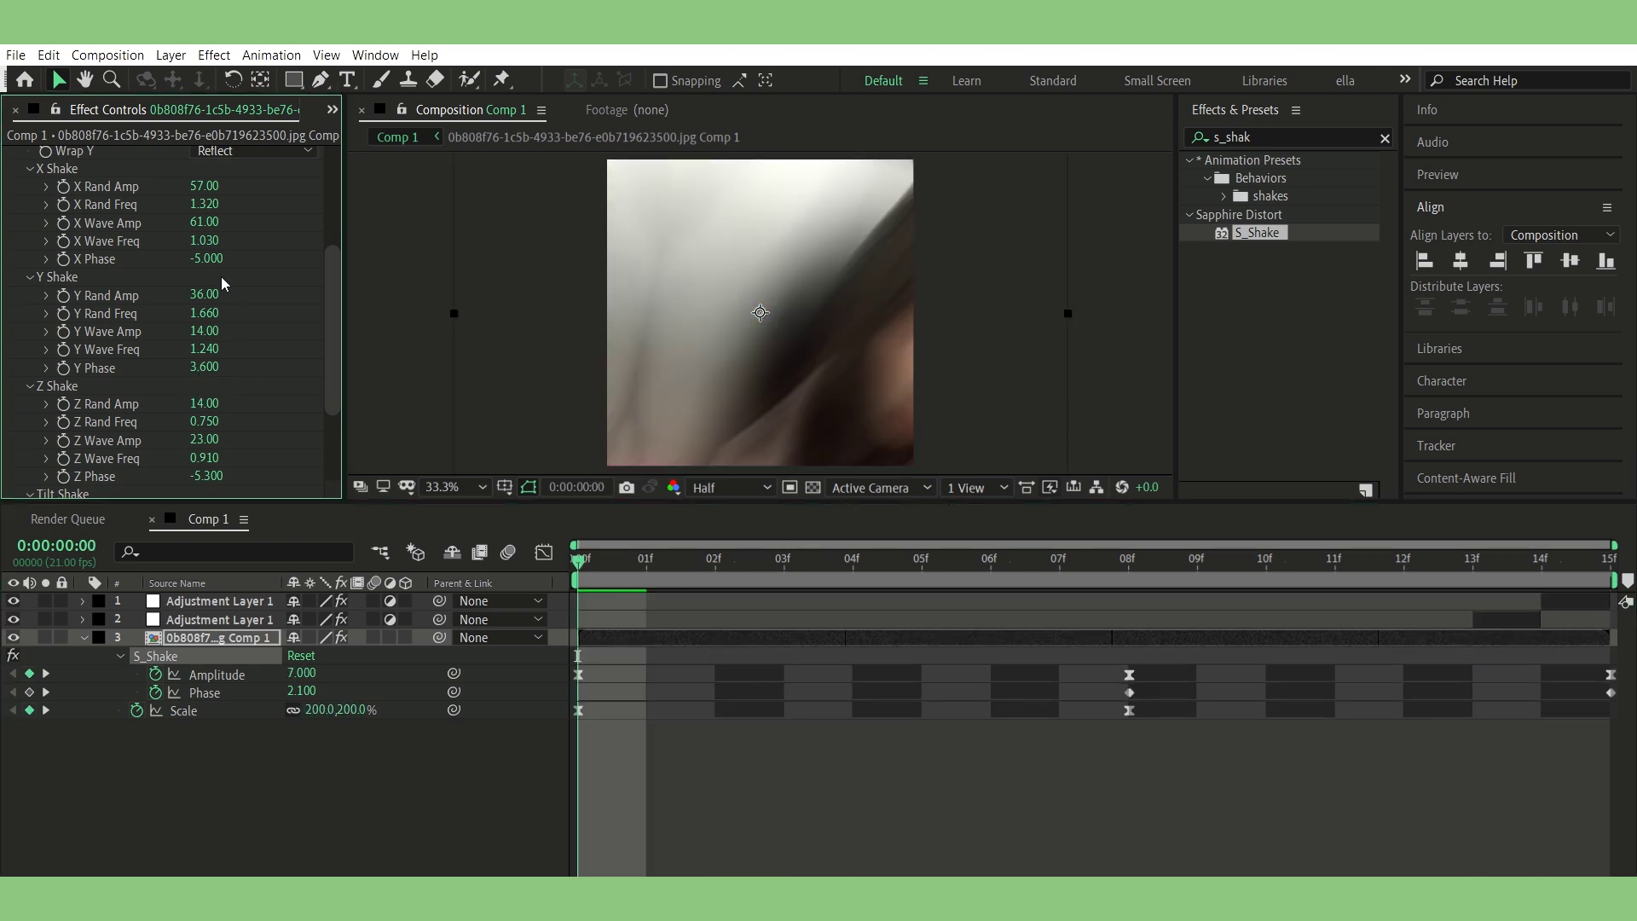
drag(204, 294, 160, 295)
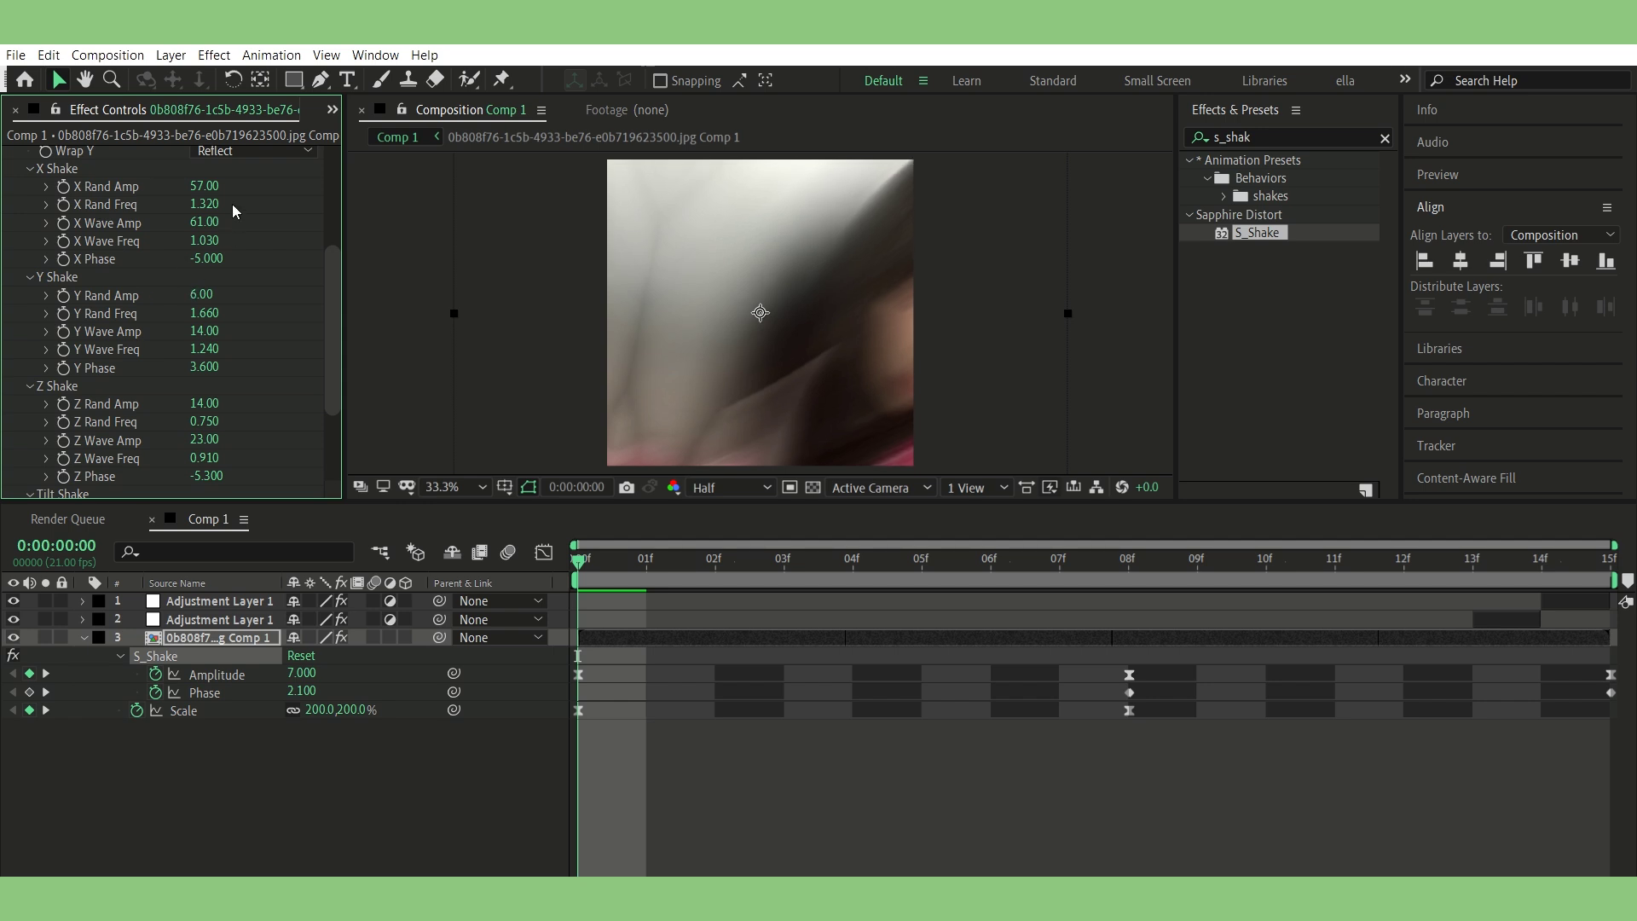
drag(203, 185, 120, 175)
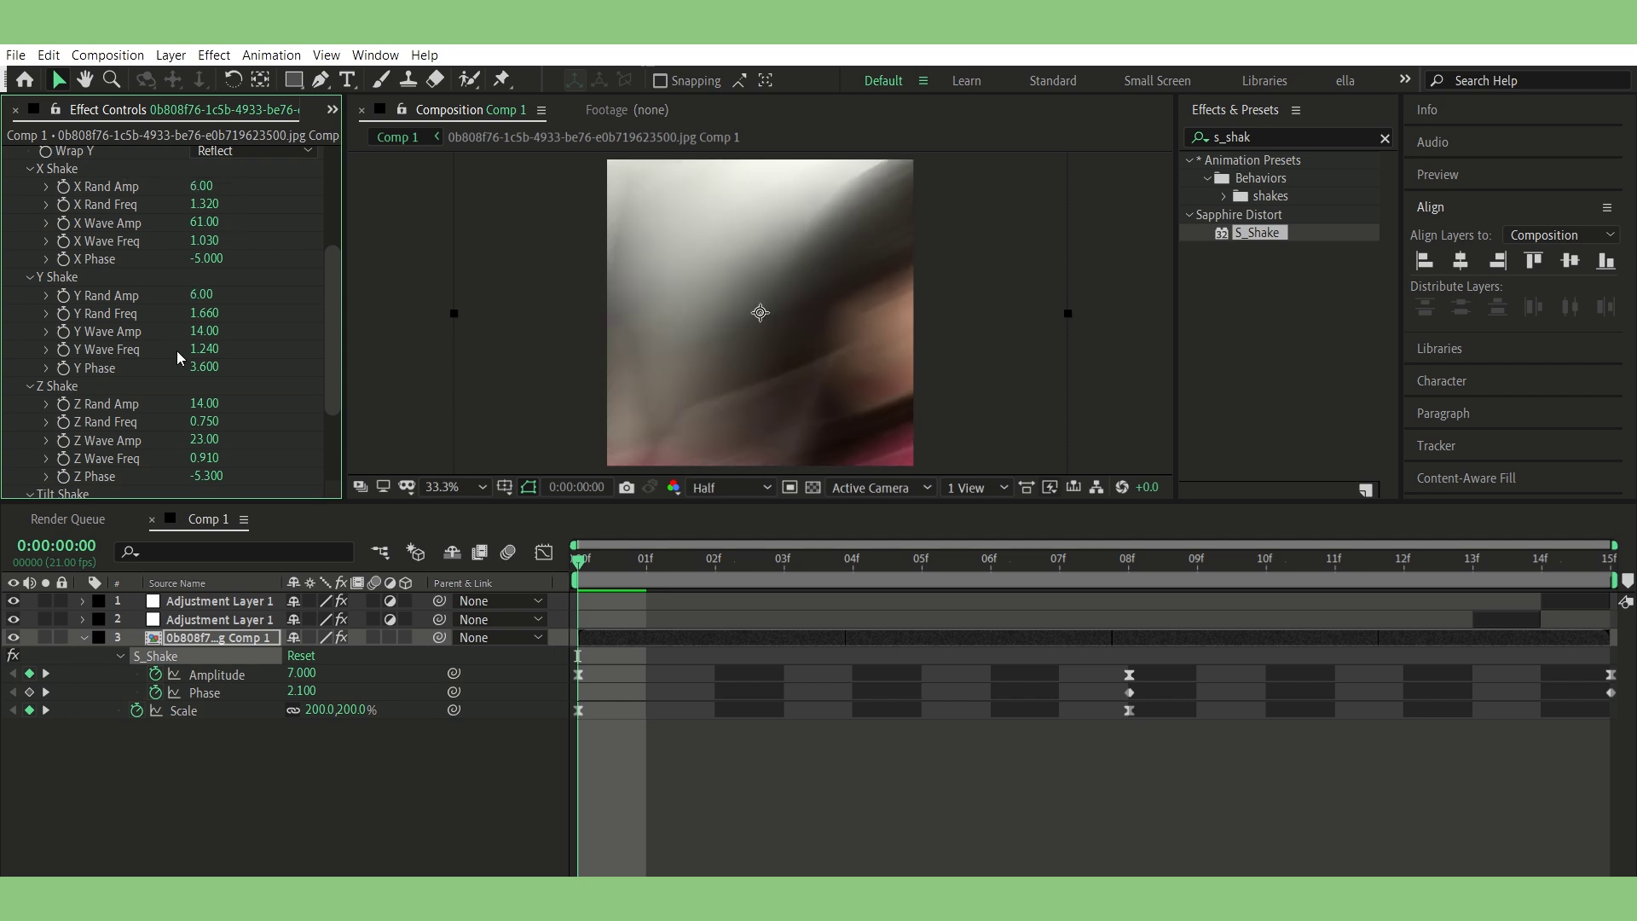
key(space)
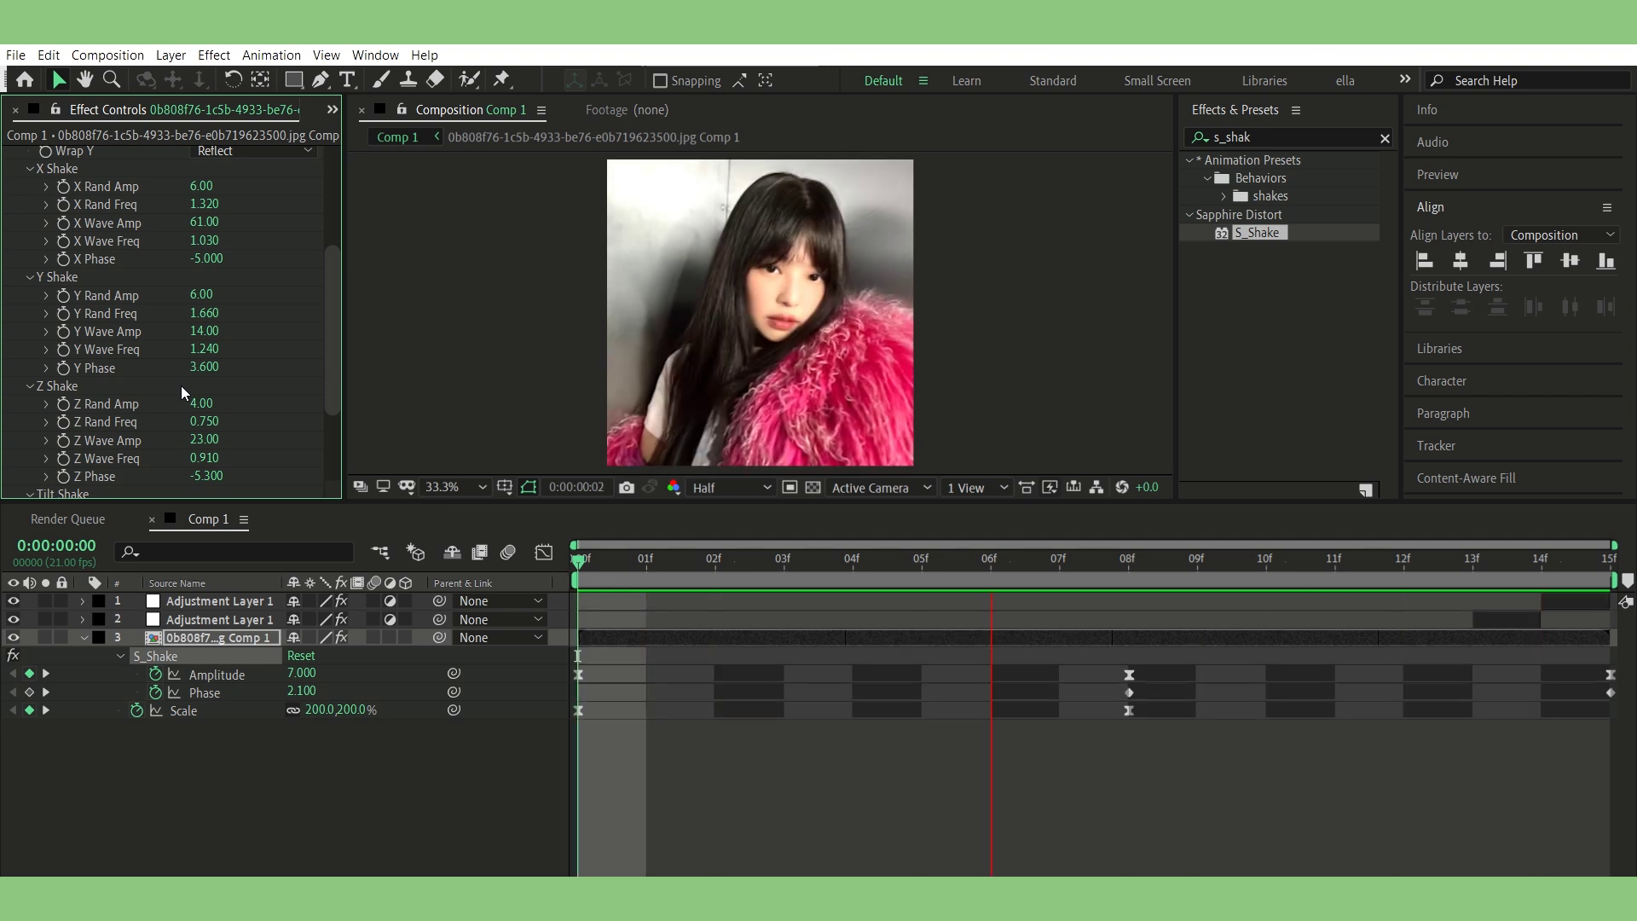
scroll(214, 411, down, 5)
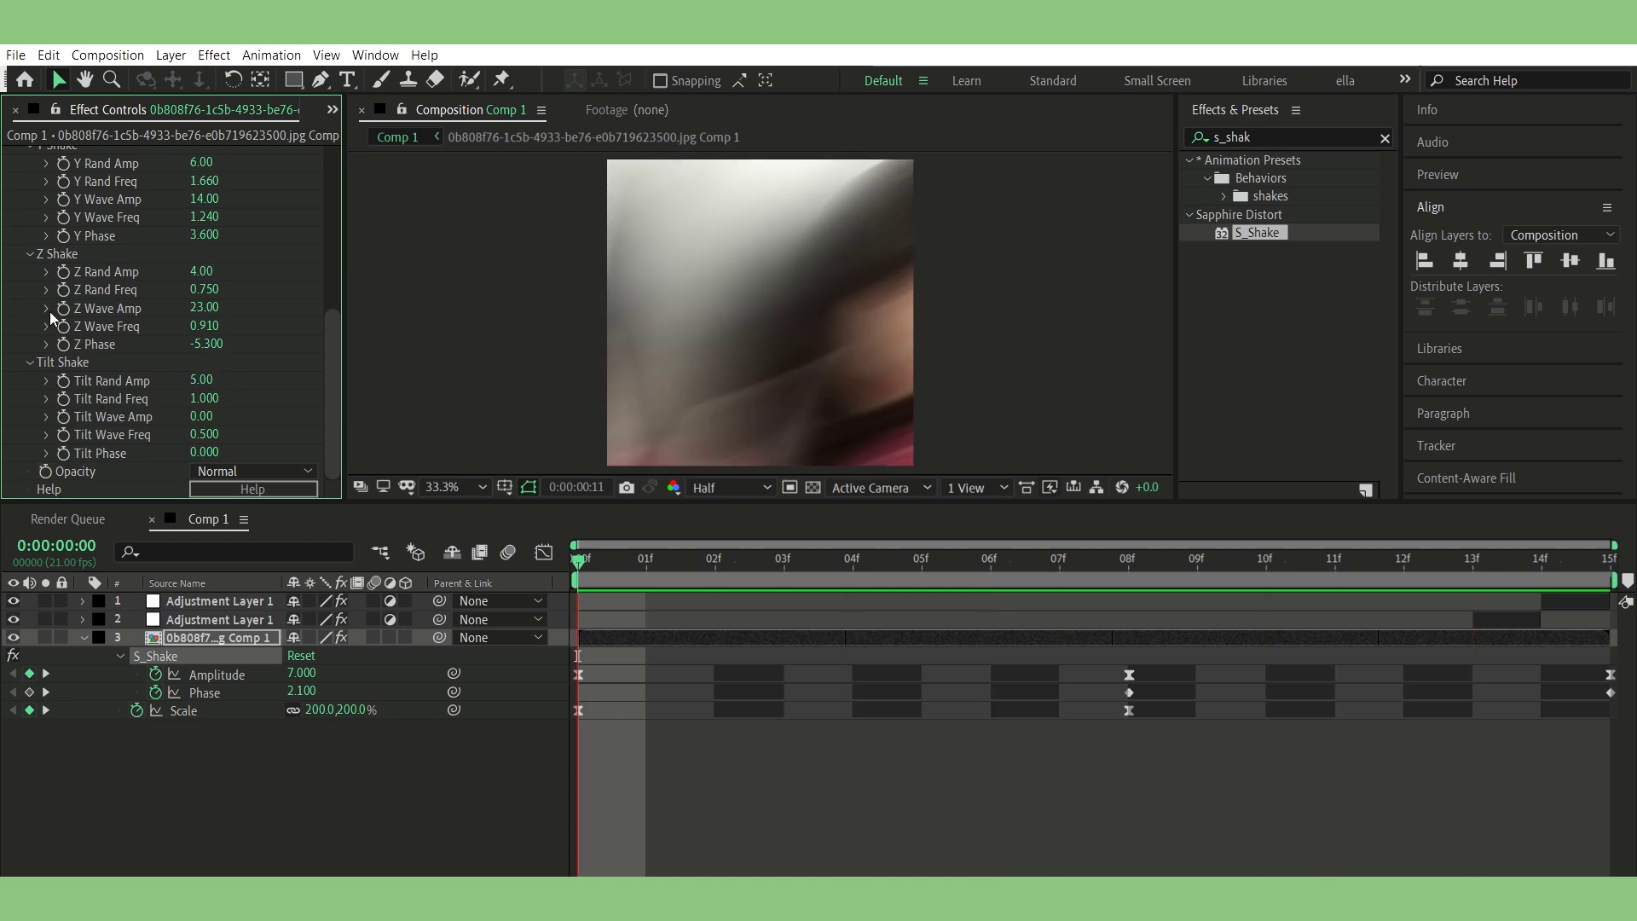
- Collapse the Tilt, Y and X Shake groups, checking frame 07f before returning to the start
click(27, 359)
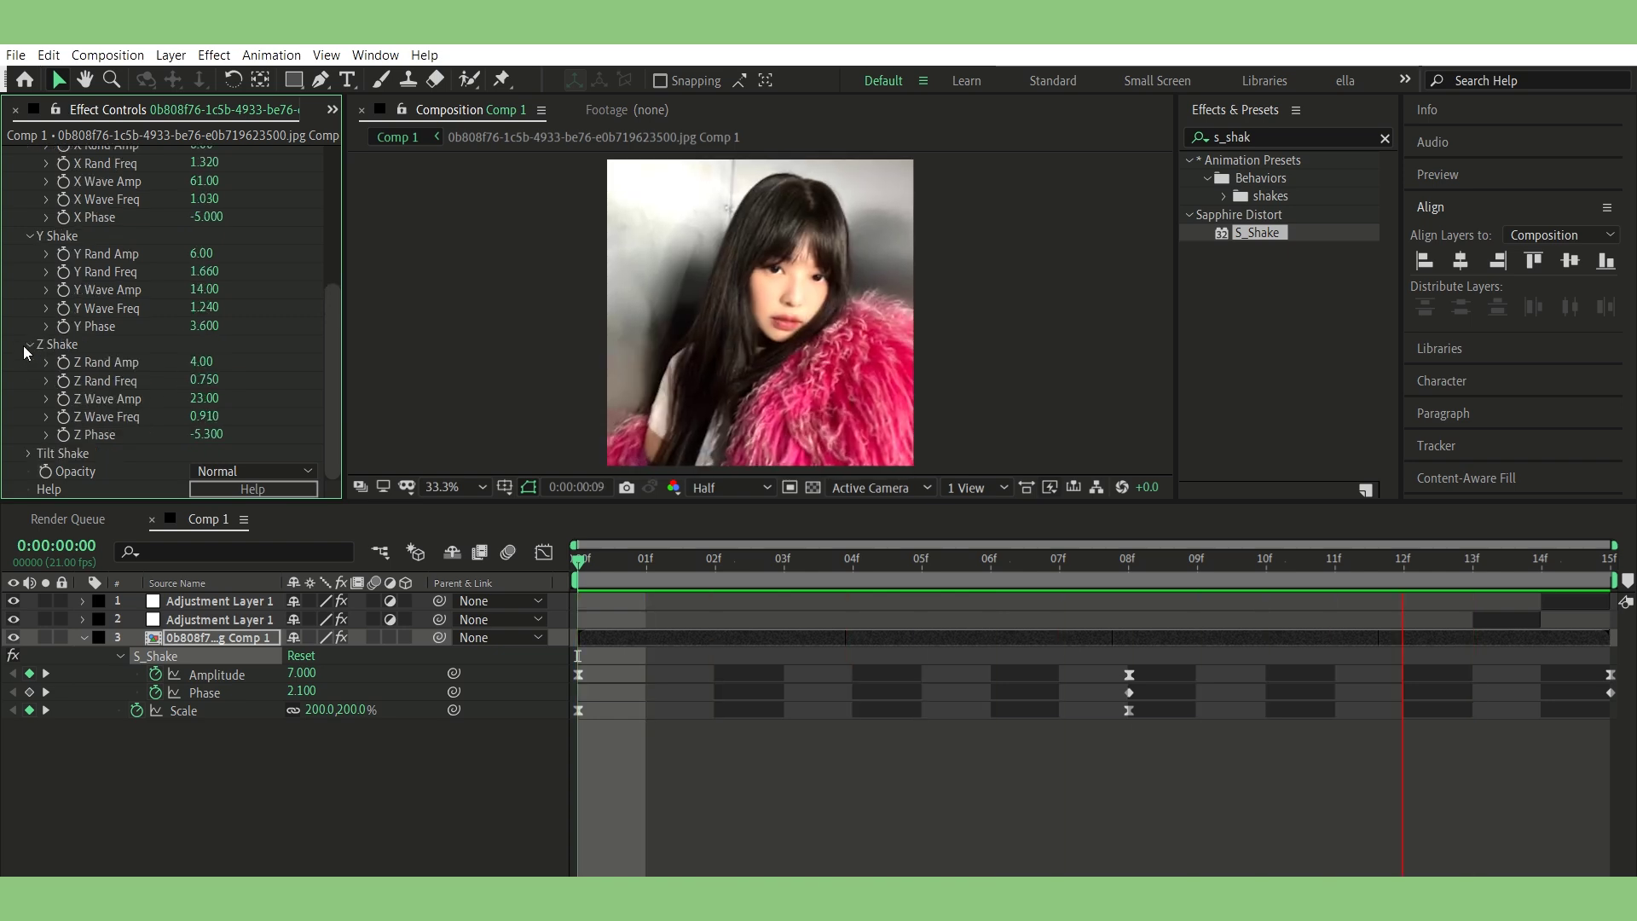
click(30, 235)
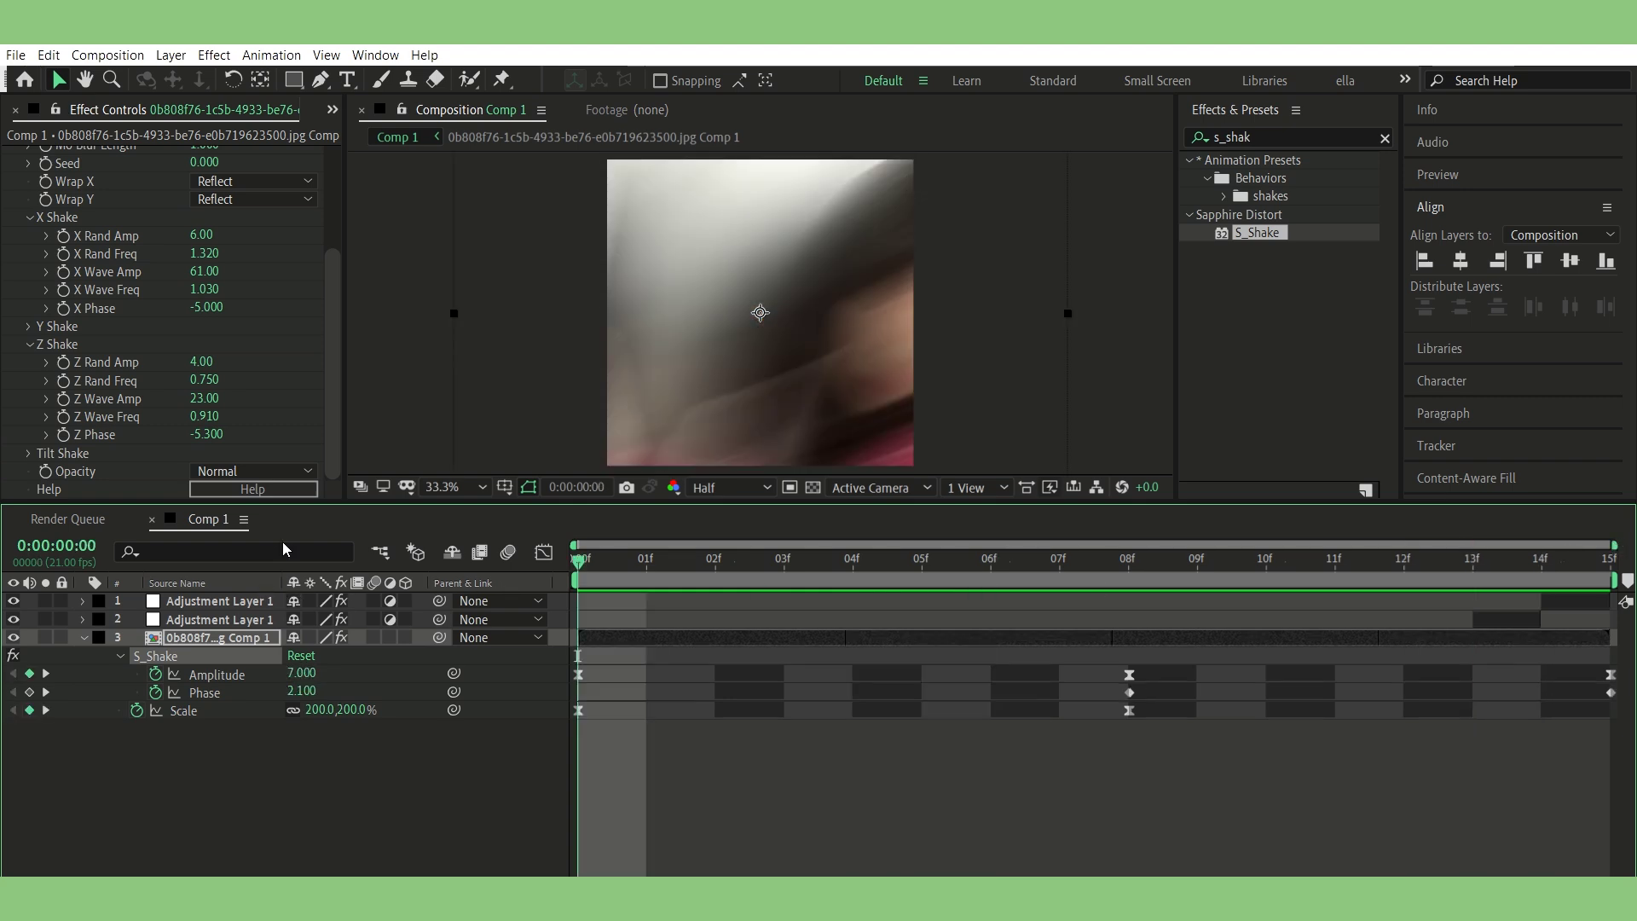
scroll(149, 283, up, 4)
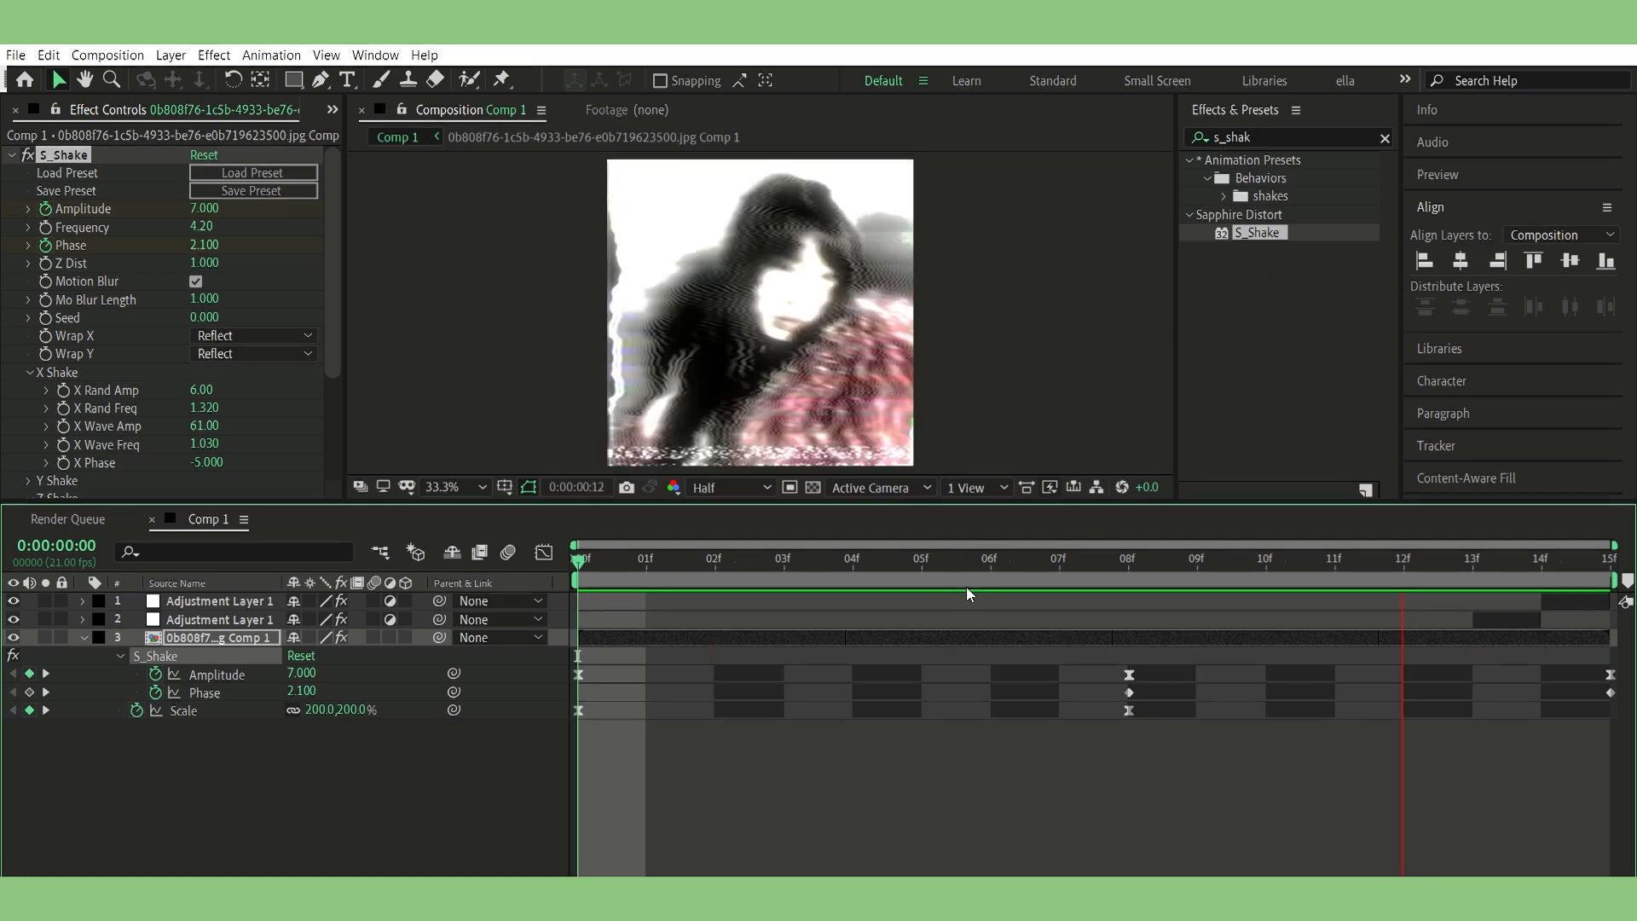
drag(1035, 559, 1059, 558)
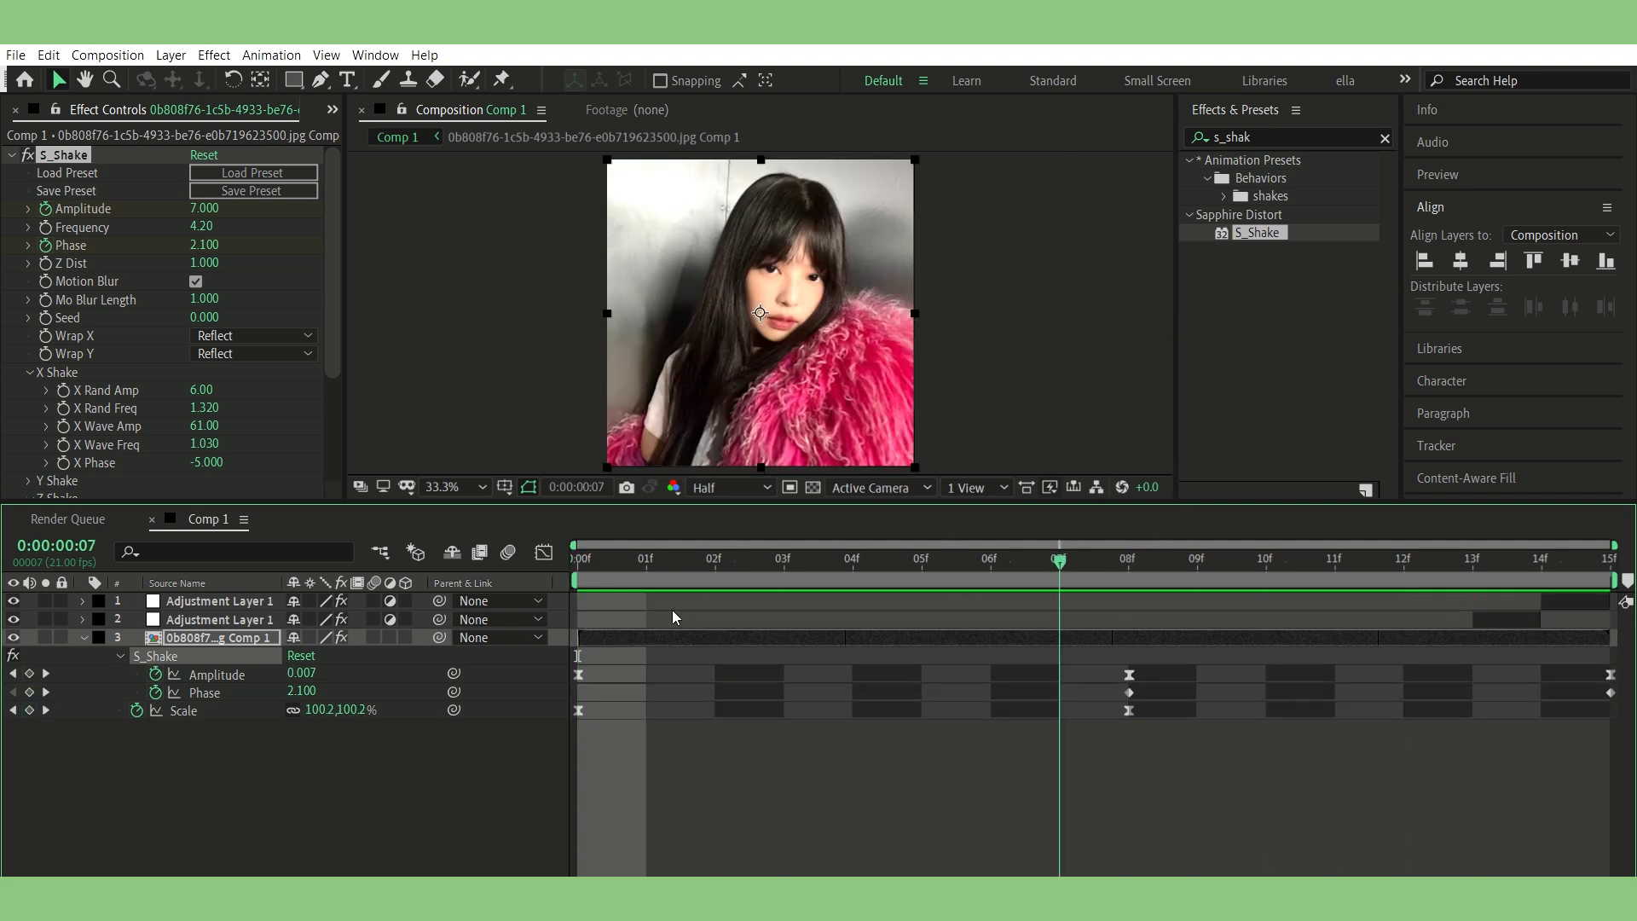
key(Home)
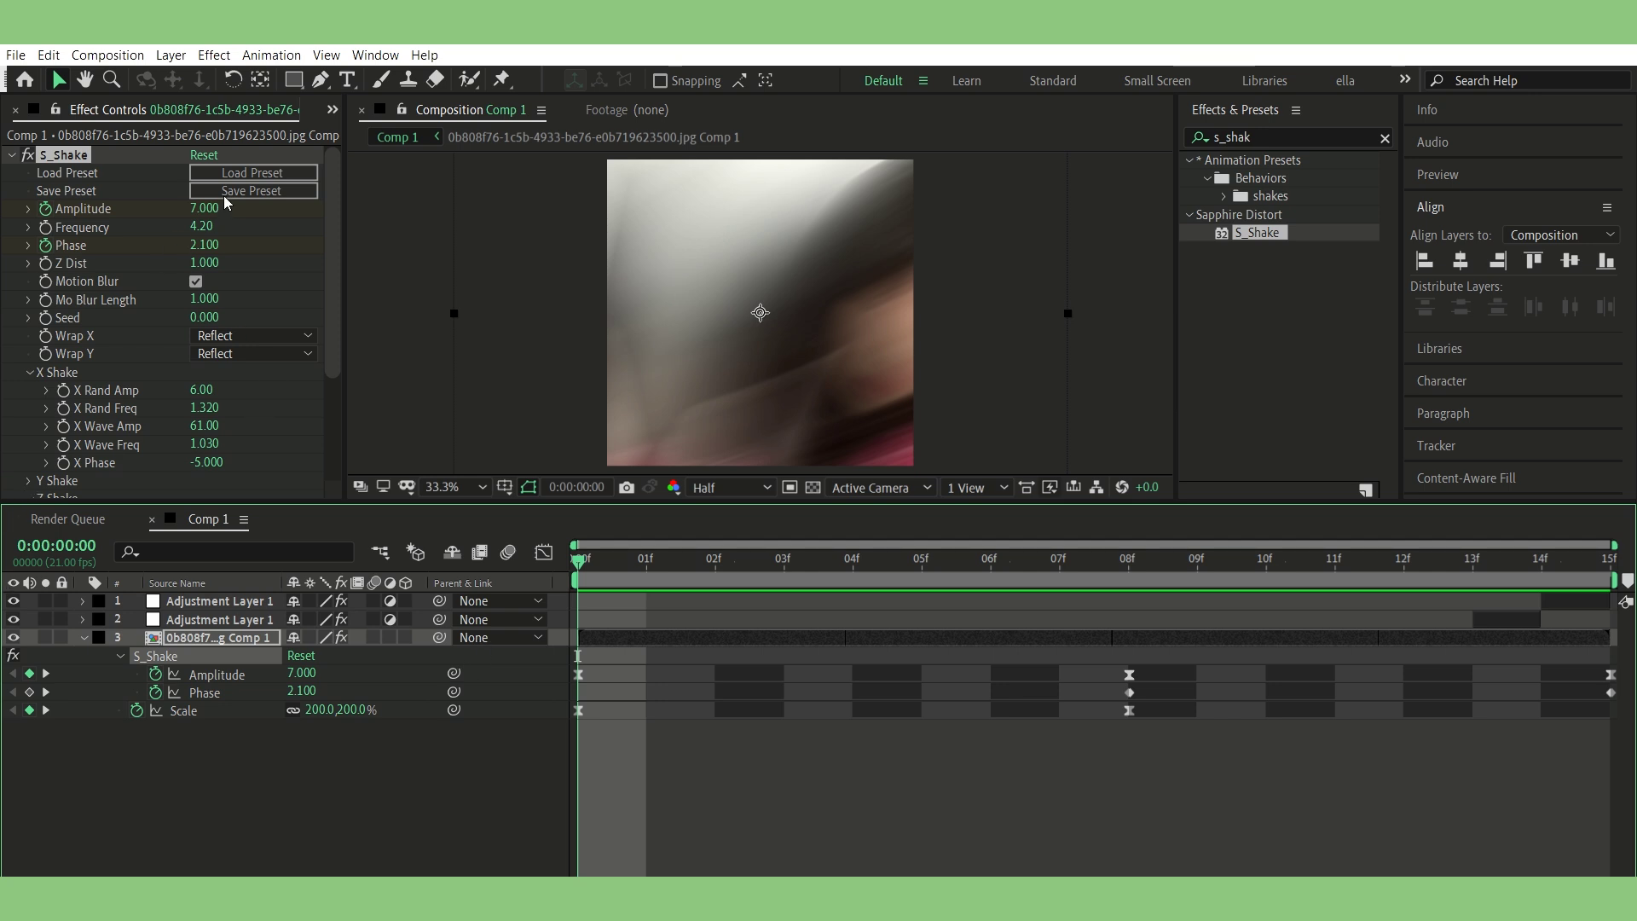
click(31, 370)
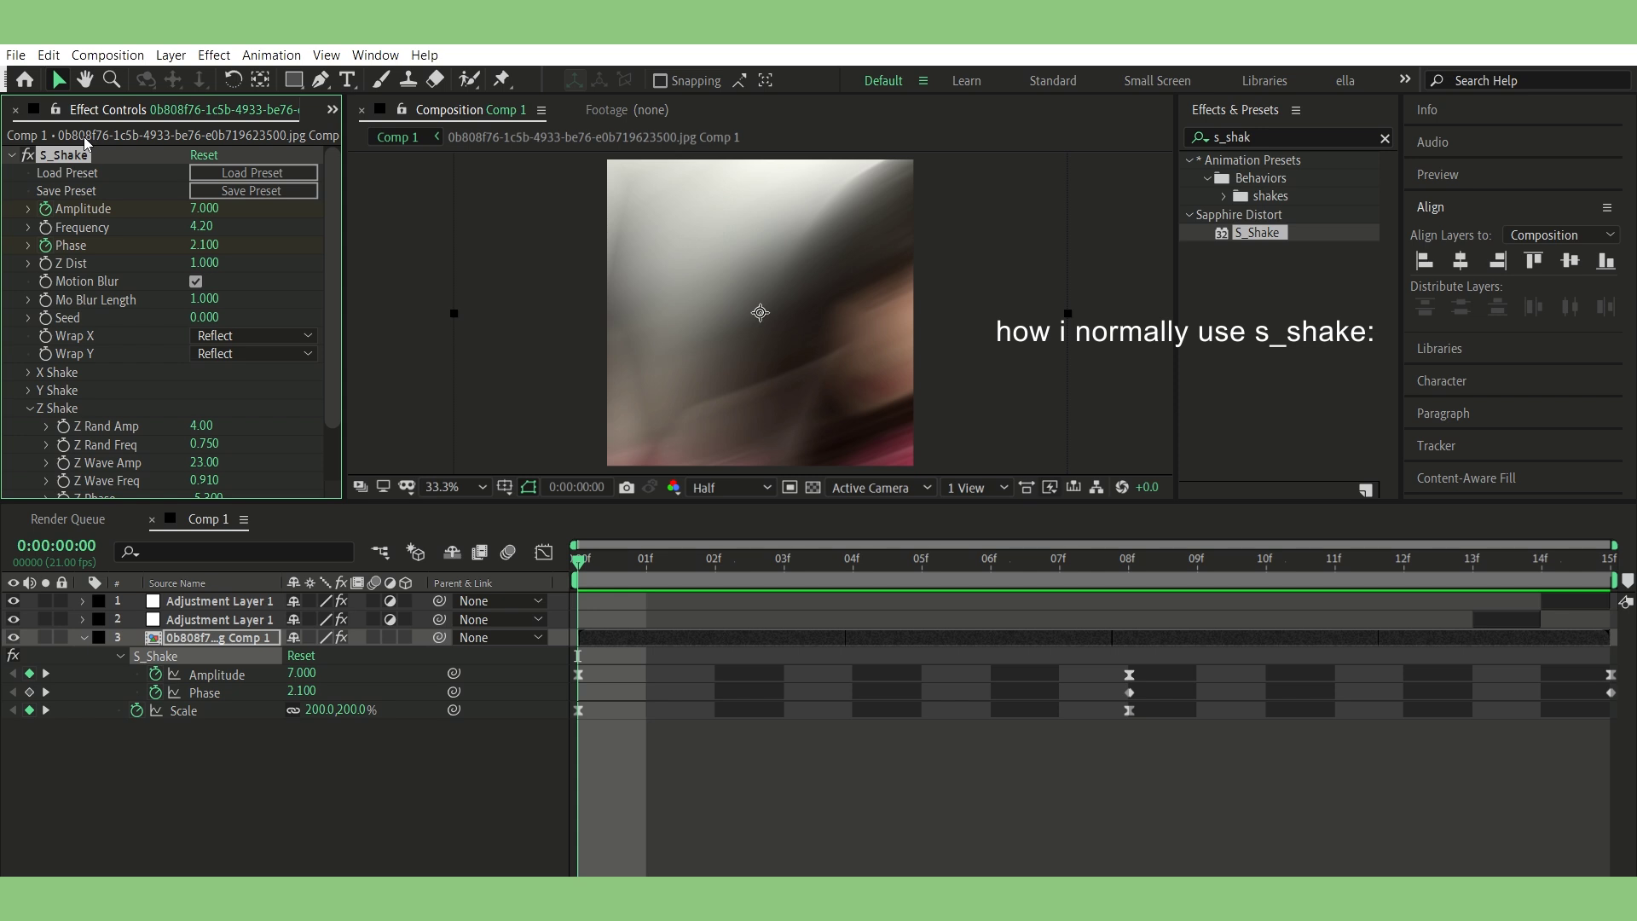
- Replace S_Shake with a fresh copy on the photo layer and enter Amplitude 7, Frequency 4 and Phase -5.4
key(Delete)
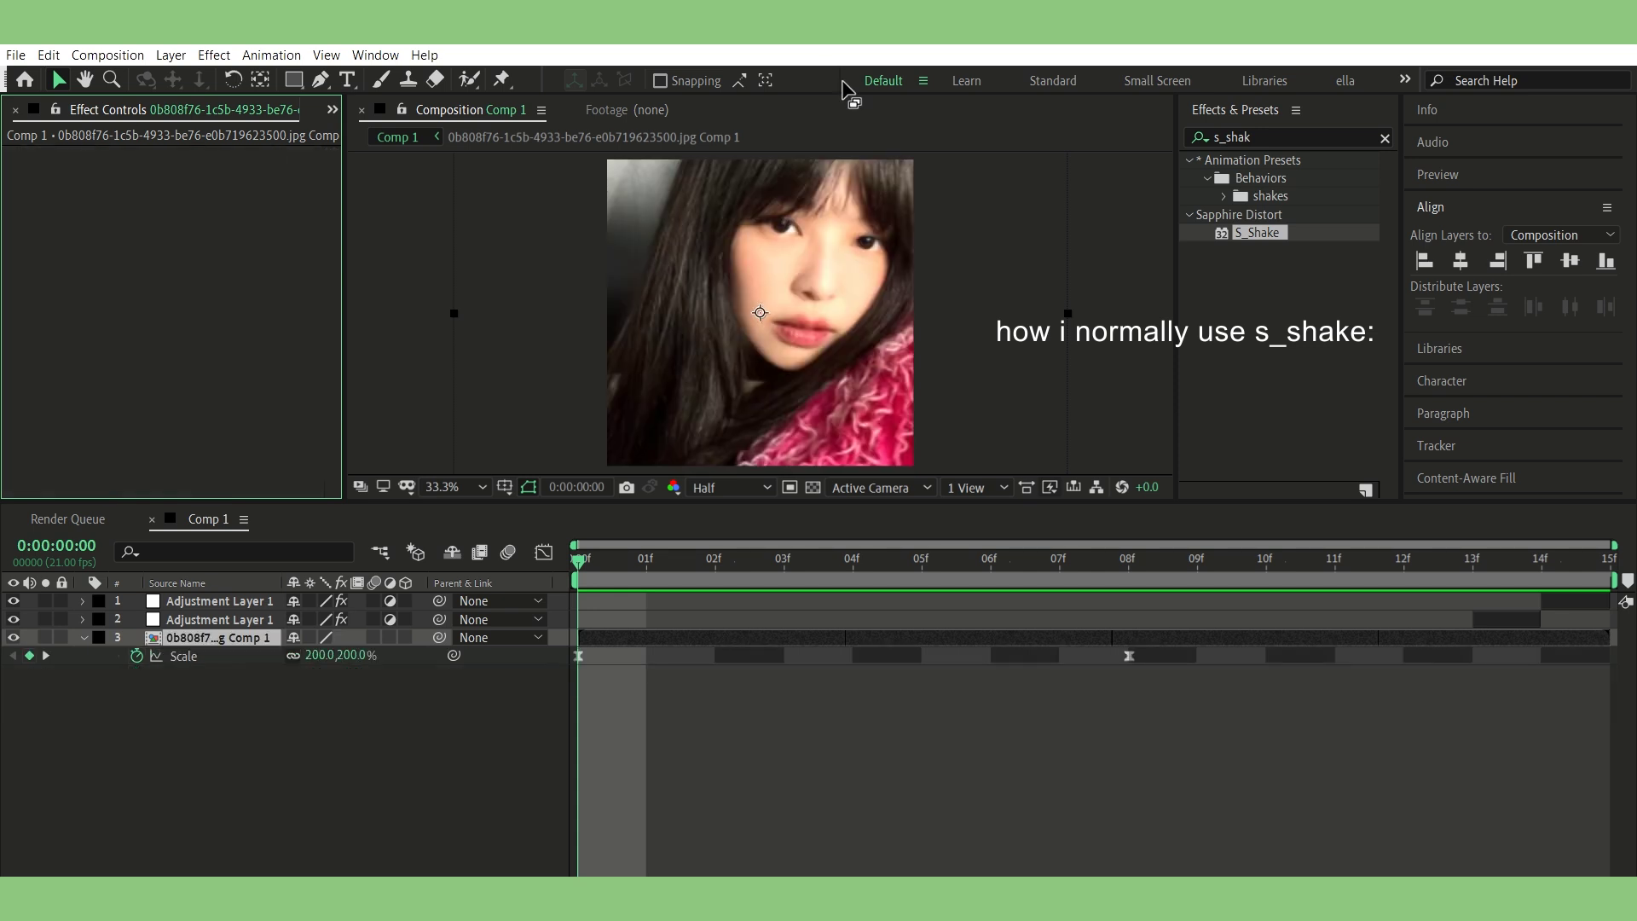
drag(1231, 227, 550, 635)
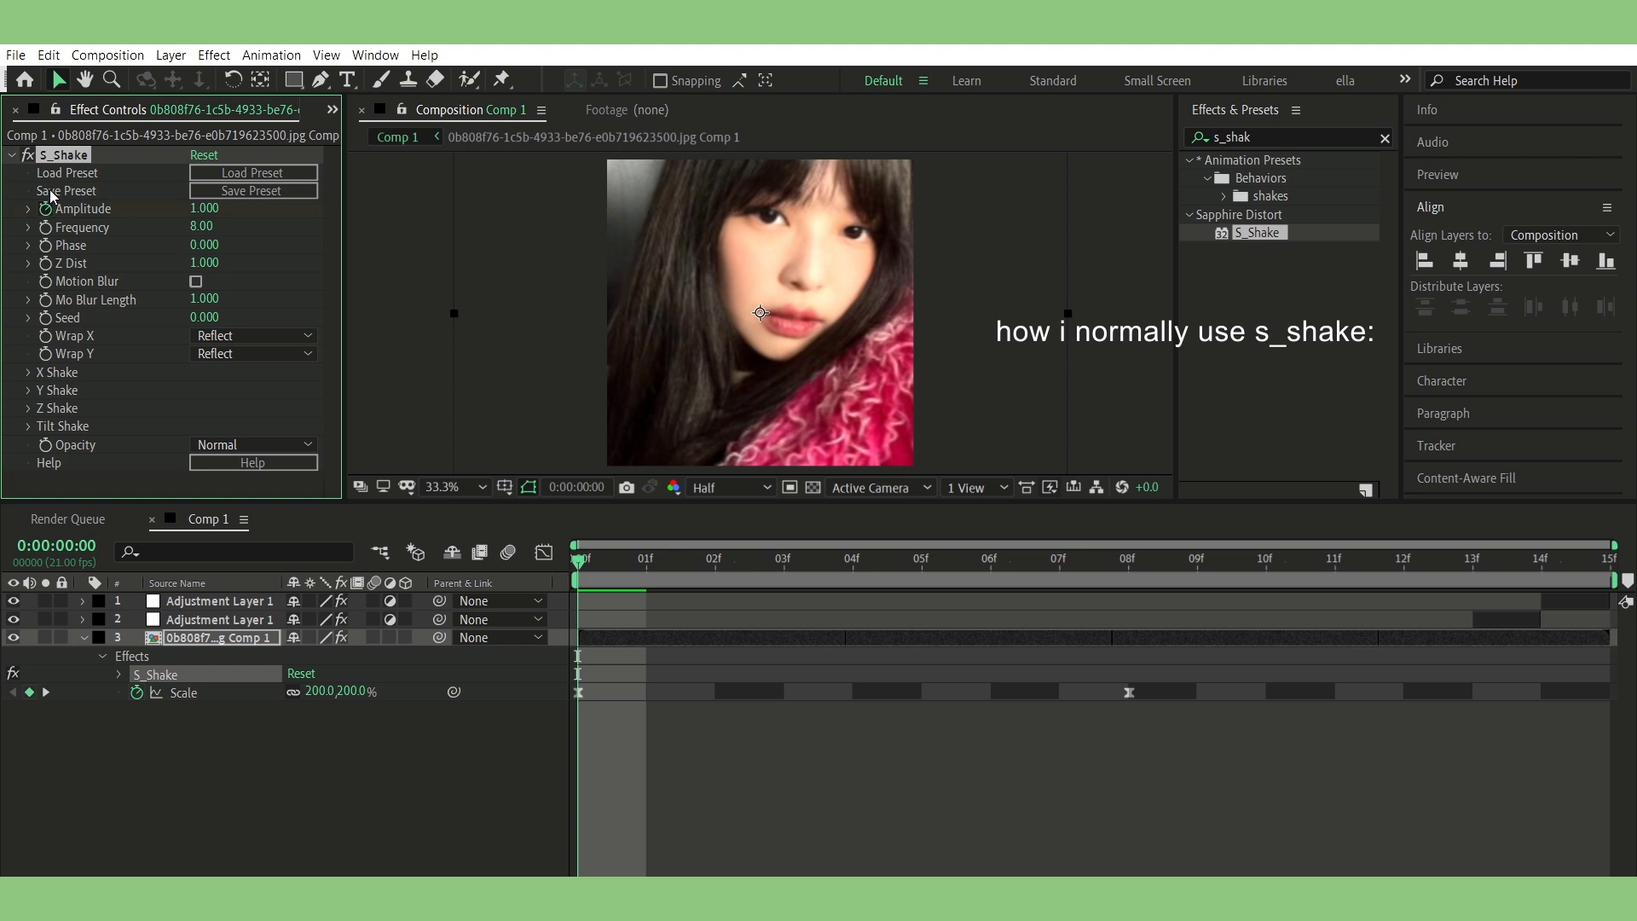
click(203, 208)
text(7.000)
key(Return)
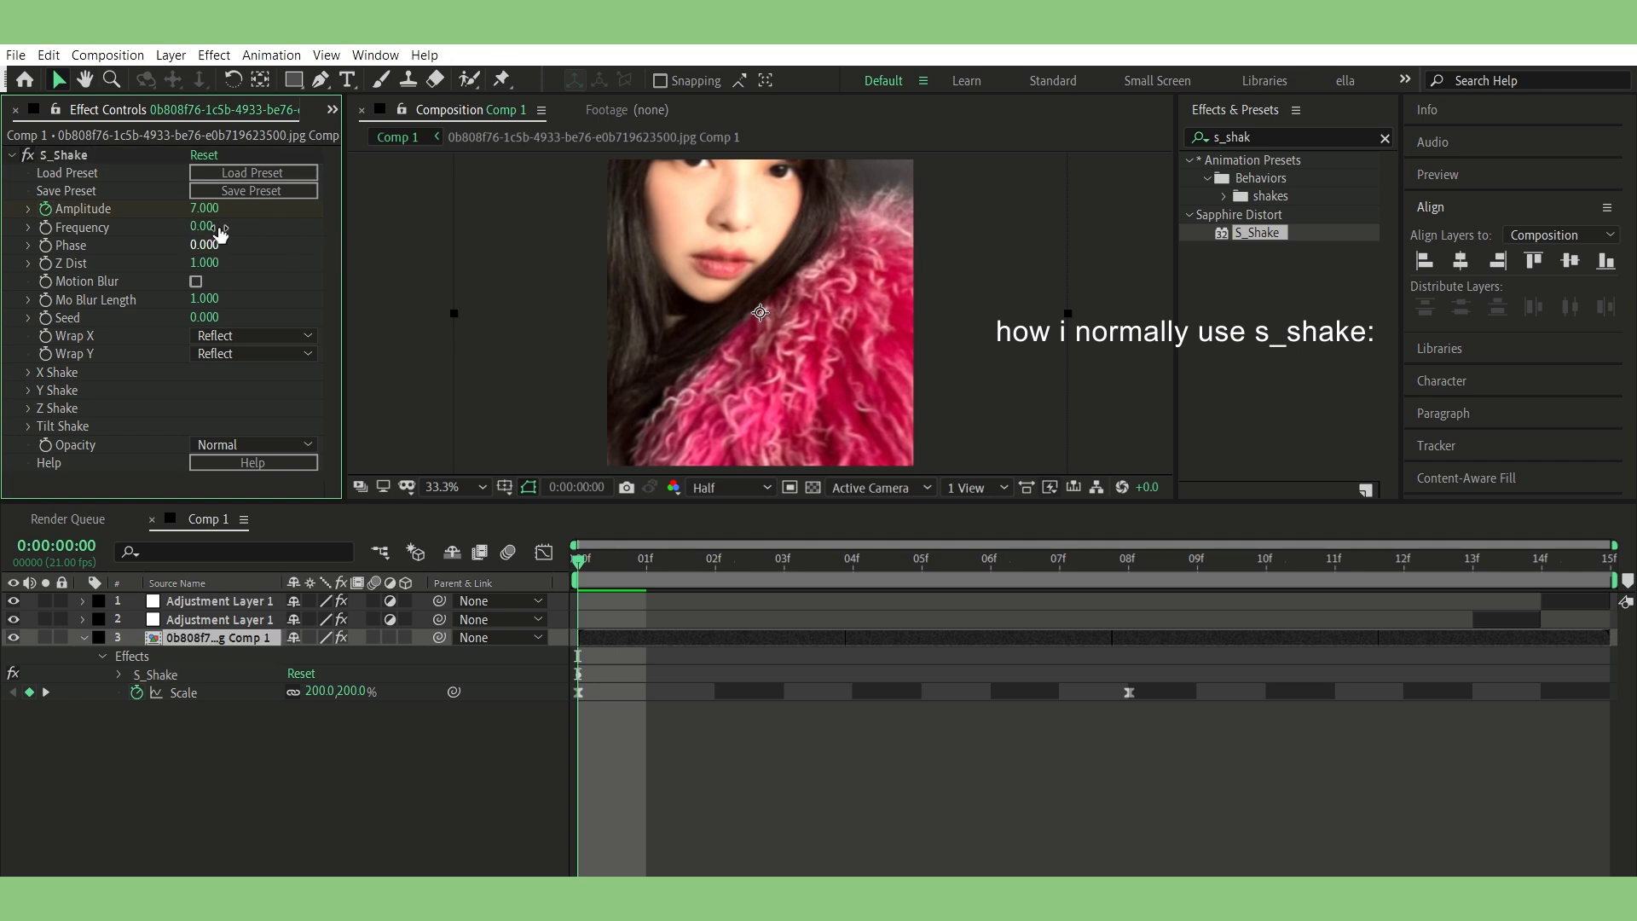
text(-5.4)
key(Return)
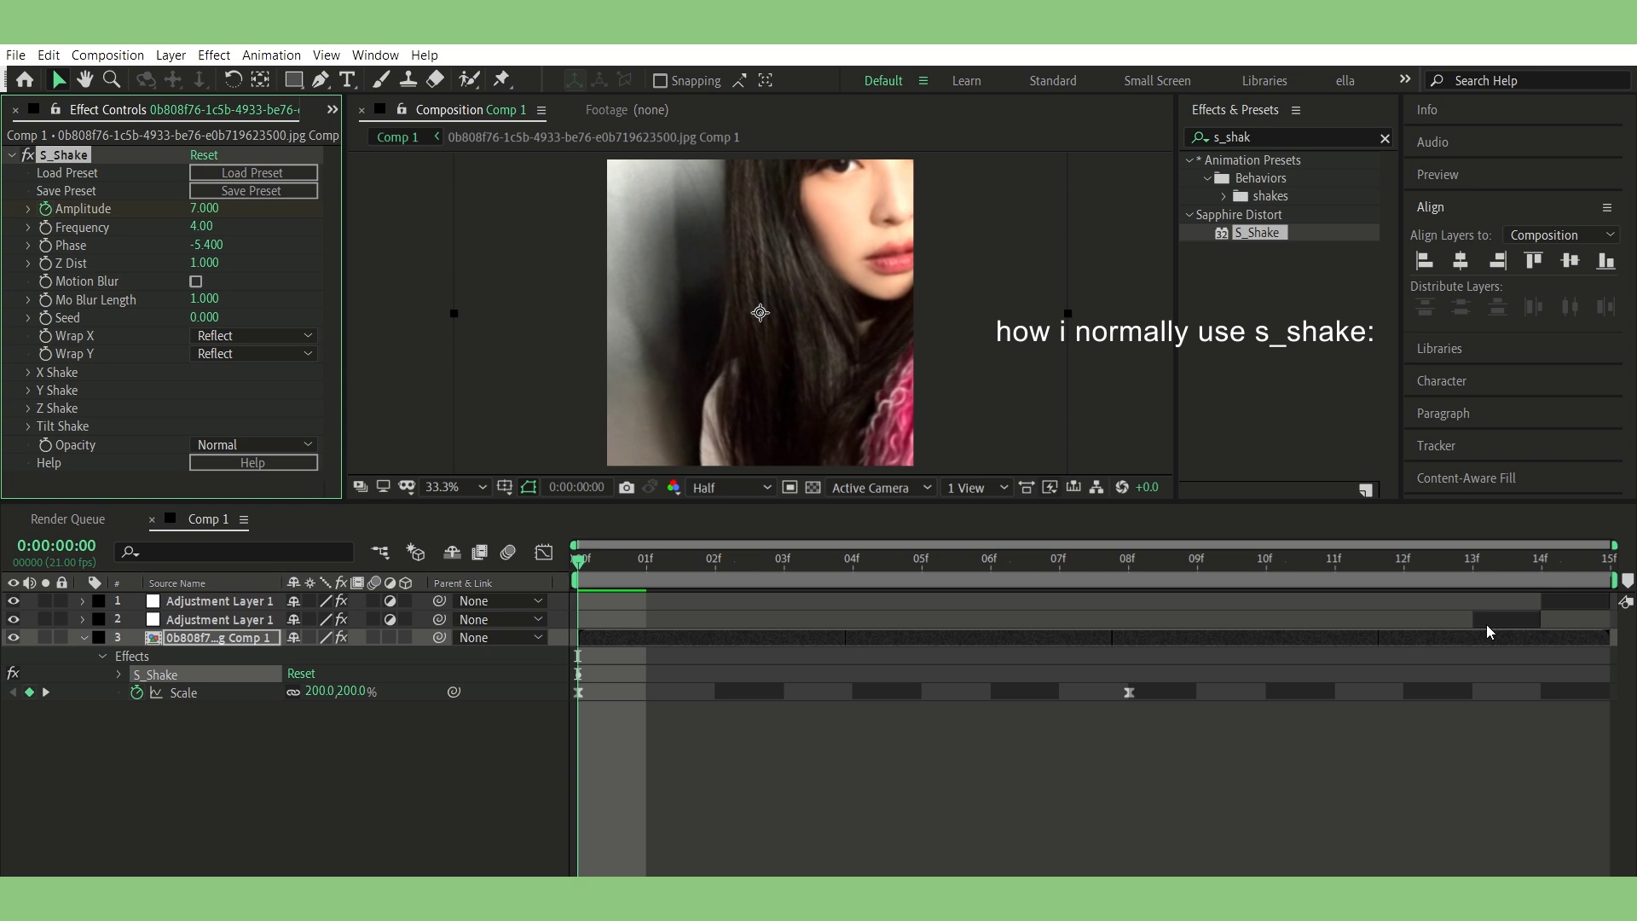
- Keyframe Amplitude at 0 on frame 8 and higher at frame 11, then move that keyframe to the clip end
click(1122, 553)
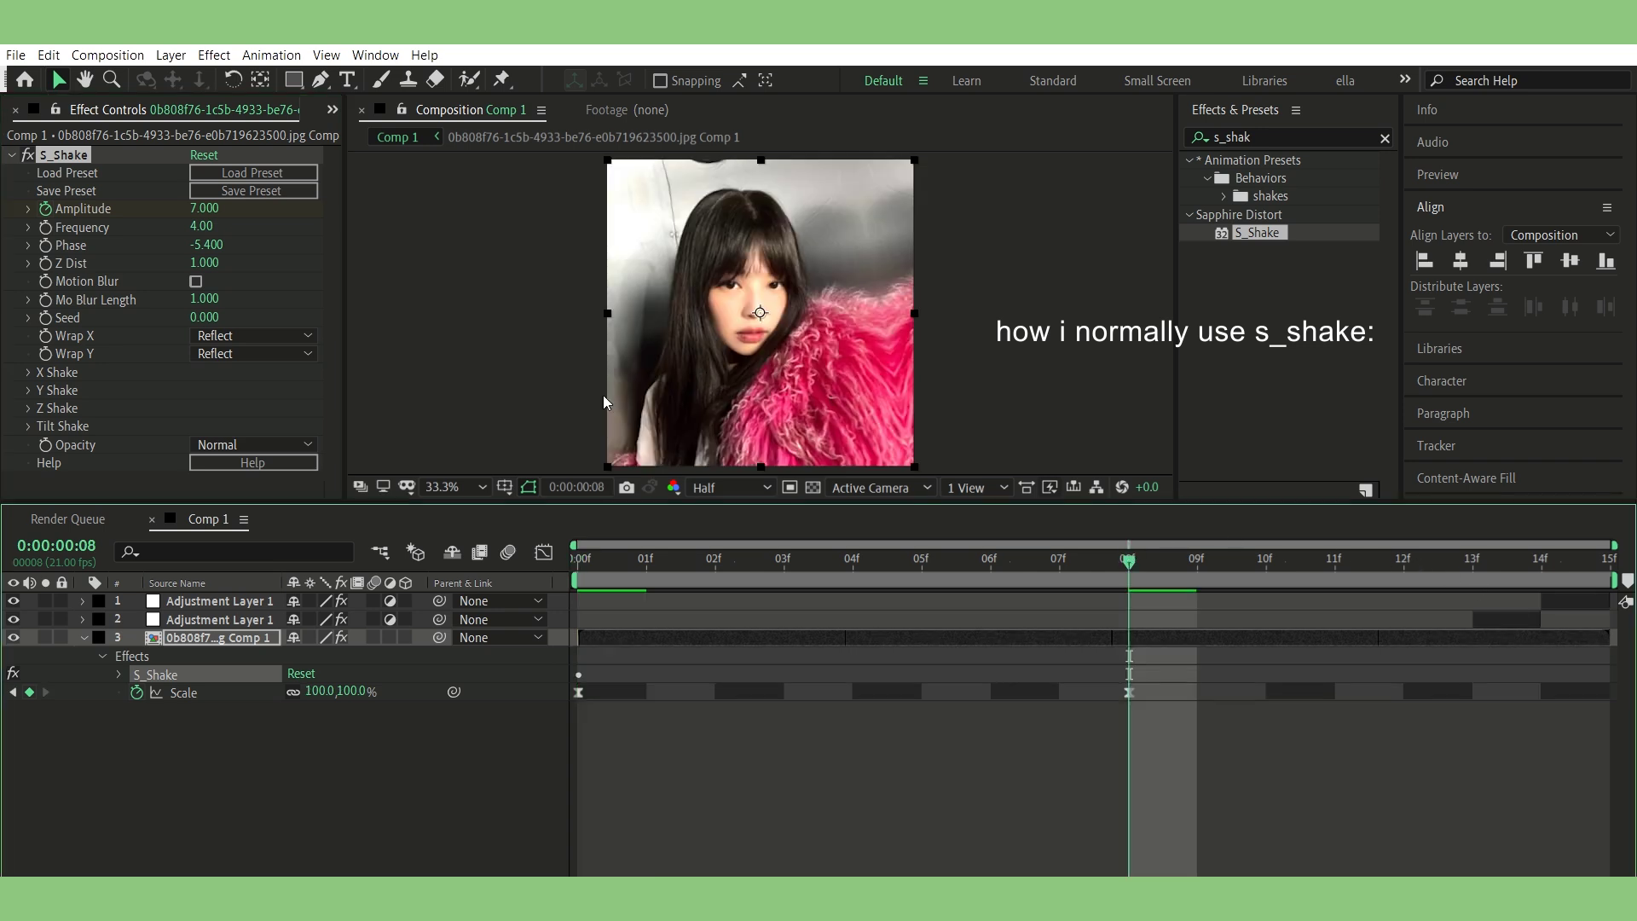
click(203, 209)
text(0.000)
key(Return)
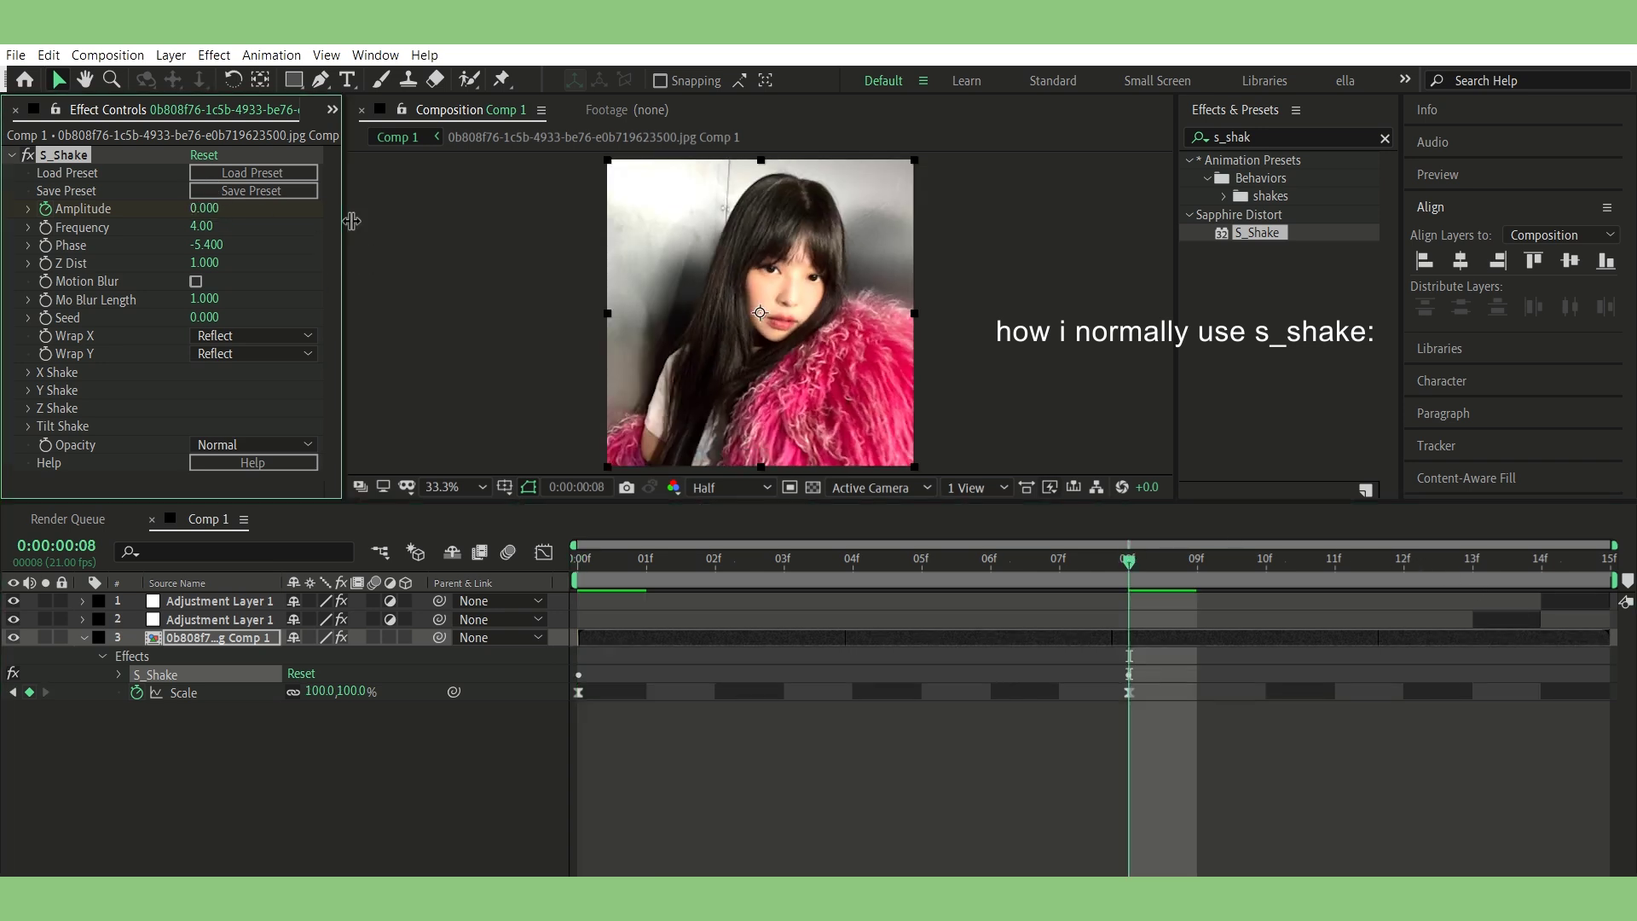
key(Page_Down)
key(Page_Down)
key(Page_Down)
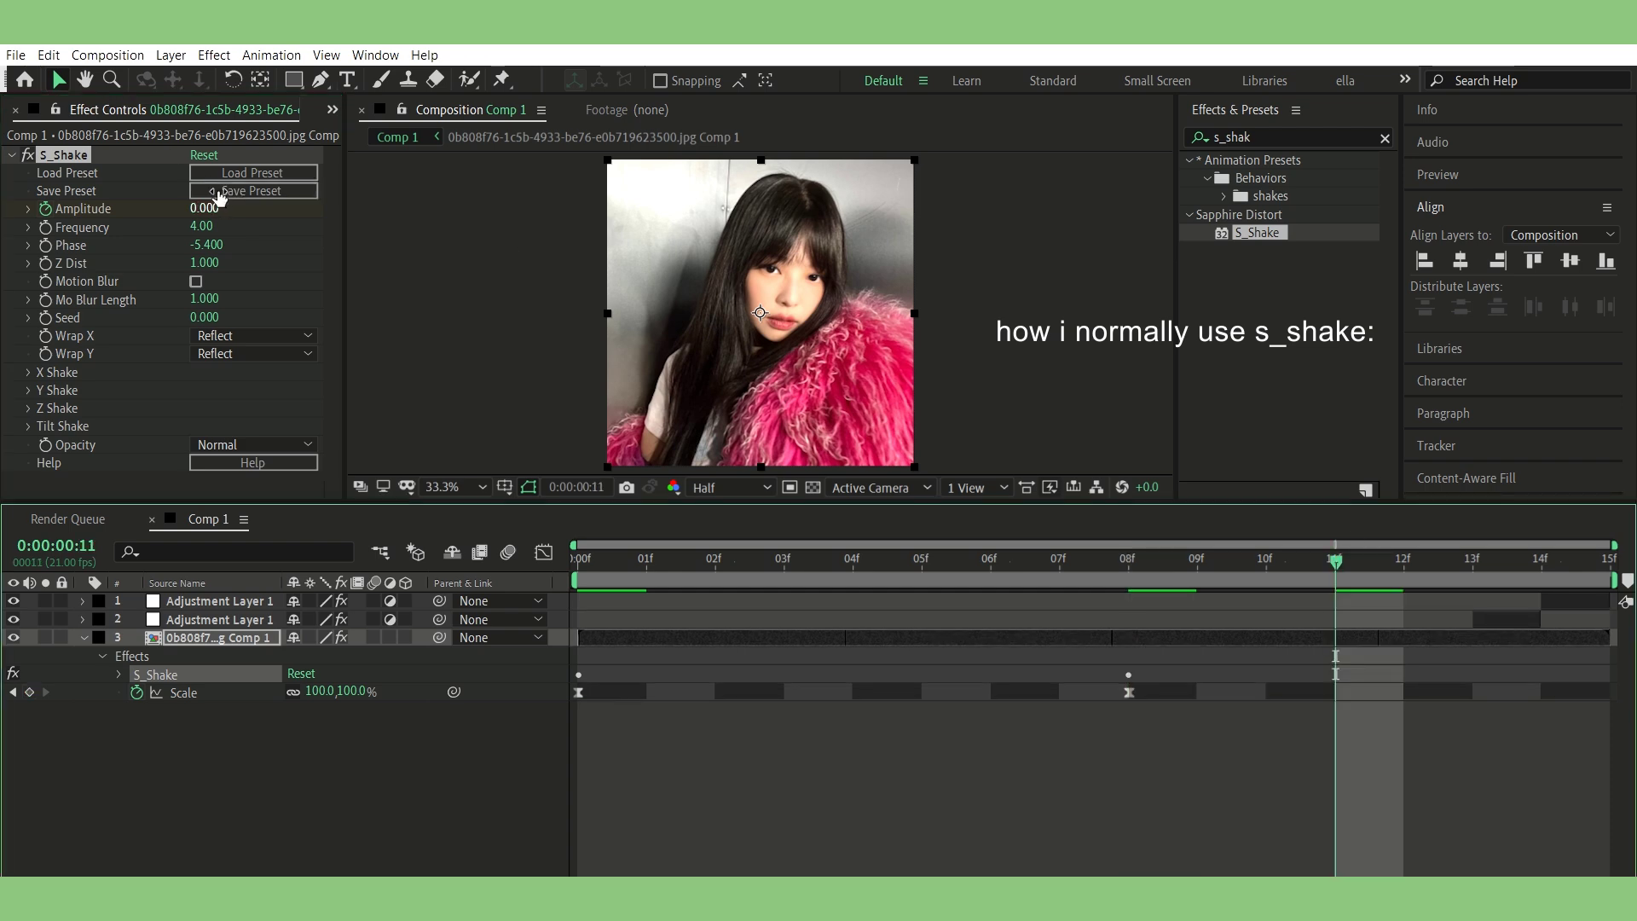
mouse_move(206, 208)
mouse_down()
mouse_move(1027, 413)
mouse_move(986, 421)
mouse_up()
key(u)
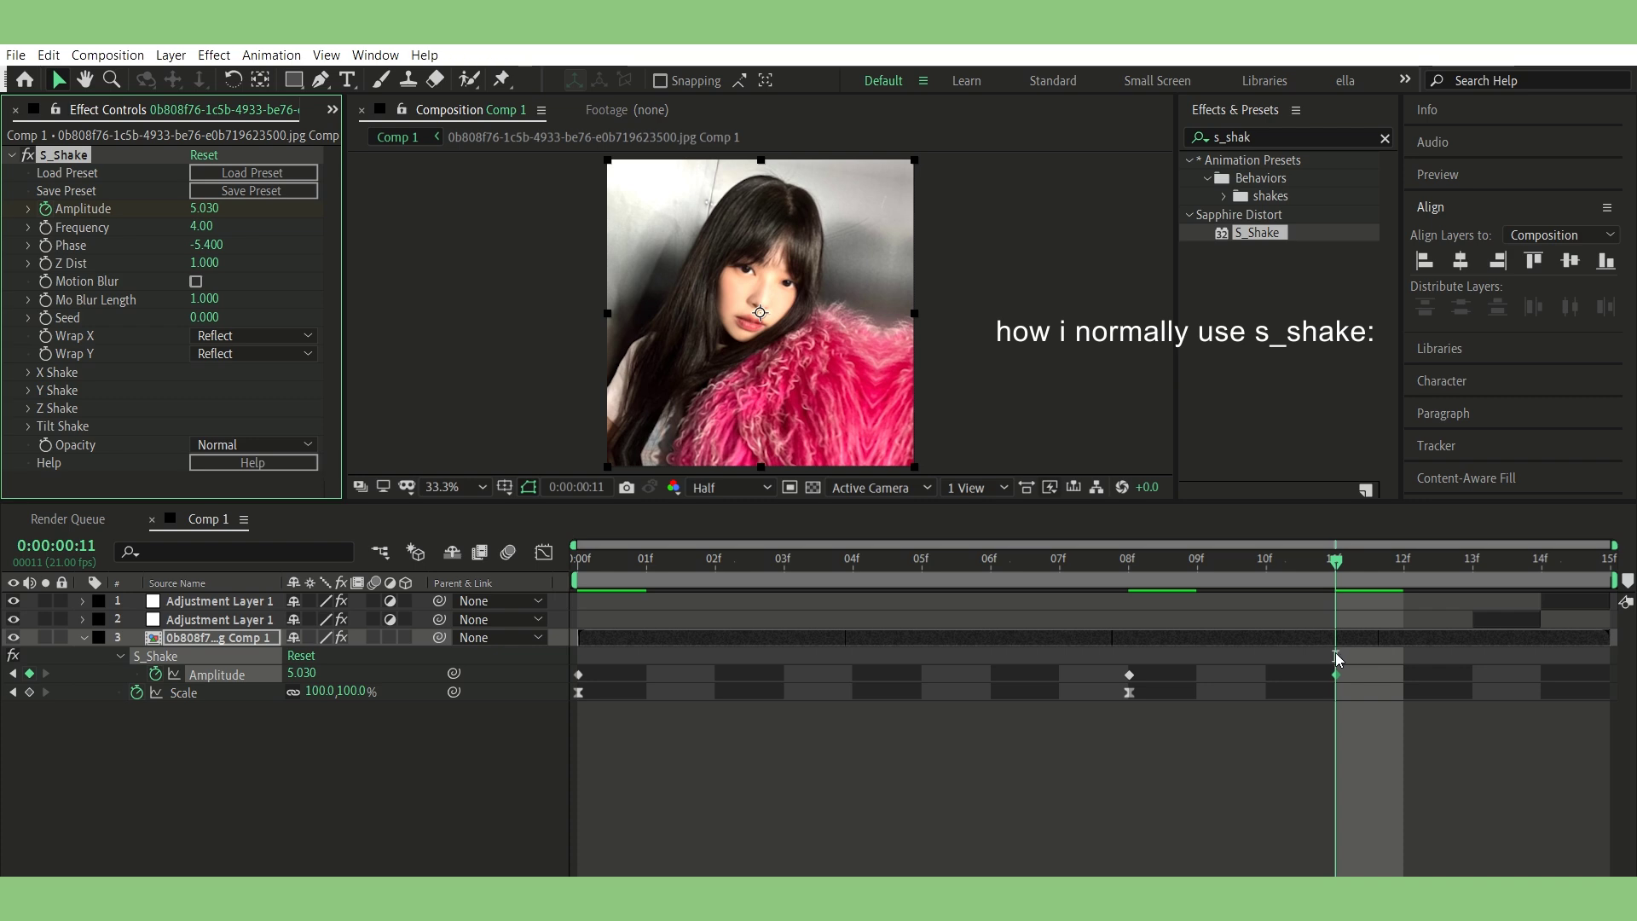
drag(1336, 665, 1610, 675)
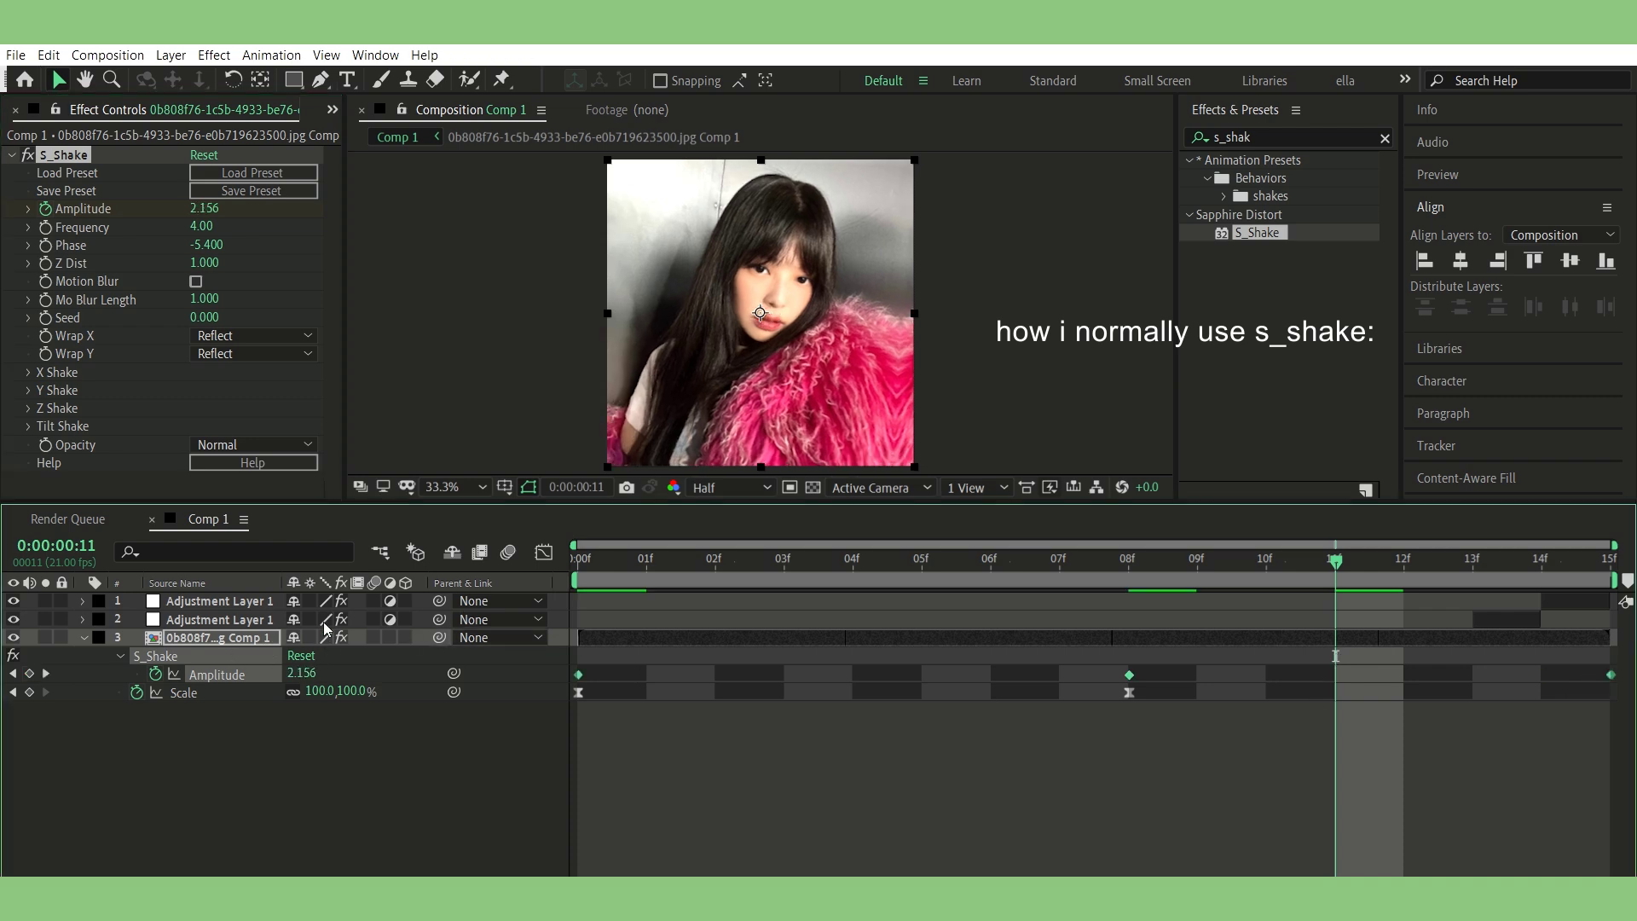
- In the Graph Editor, steepen the Amplitude drop after the first keyframe and the rise into the last
click(543, 552)
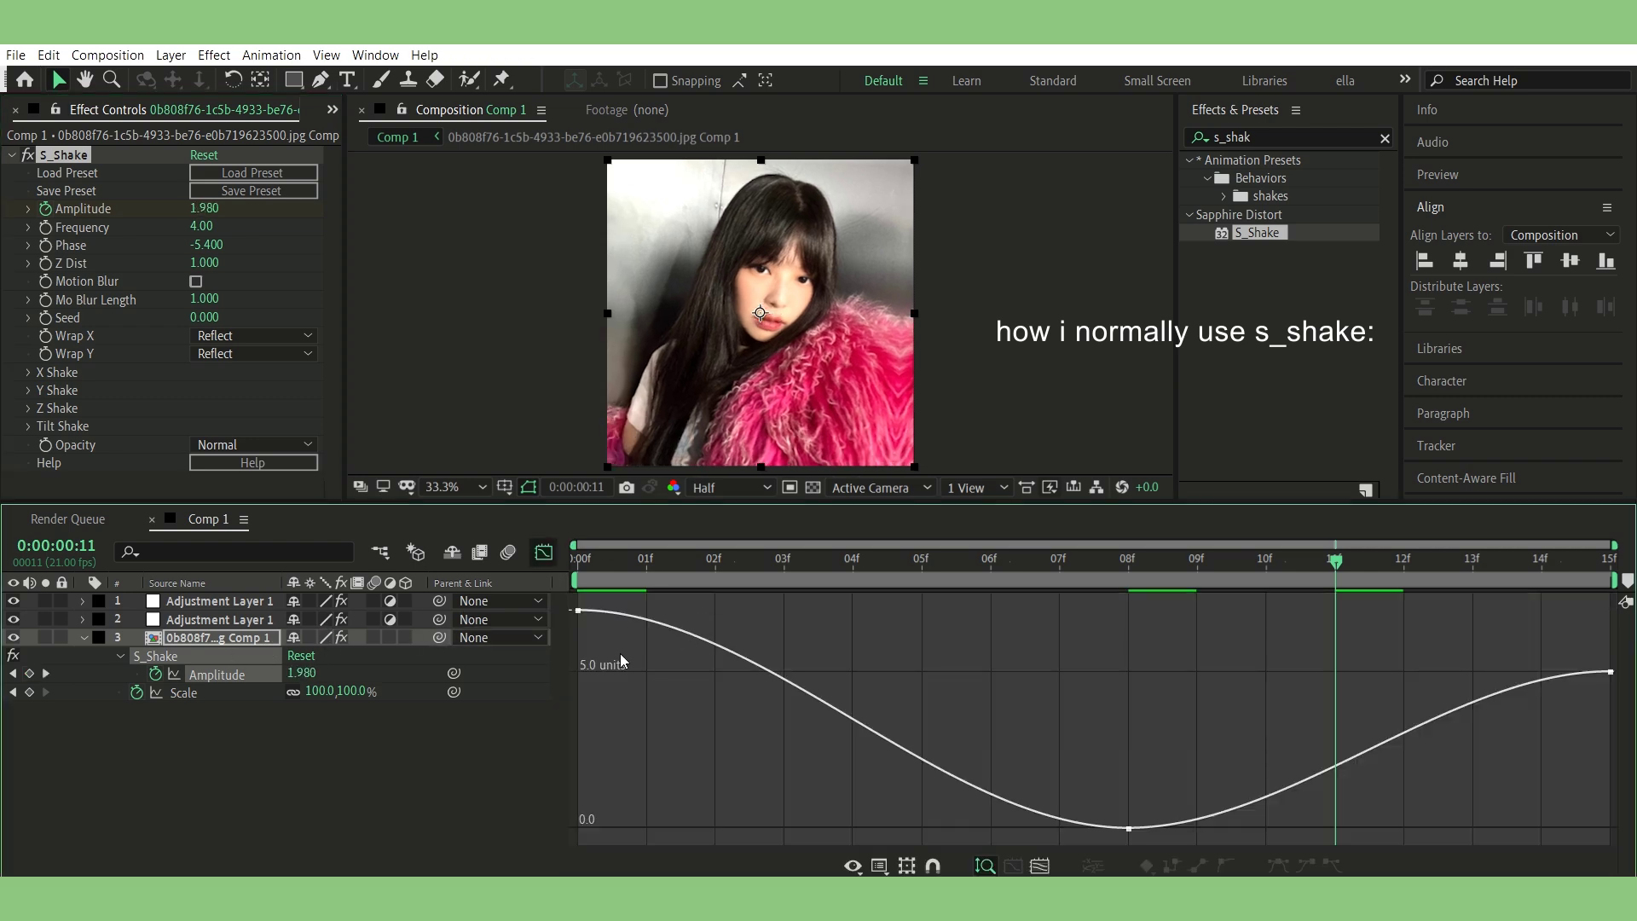
click(716, 559)
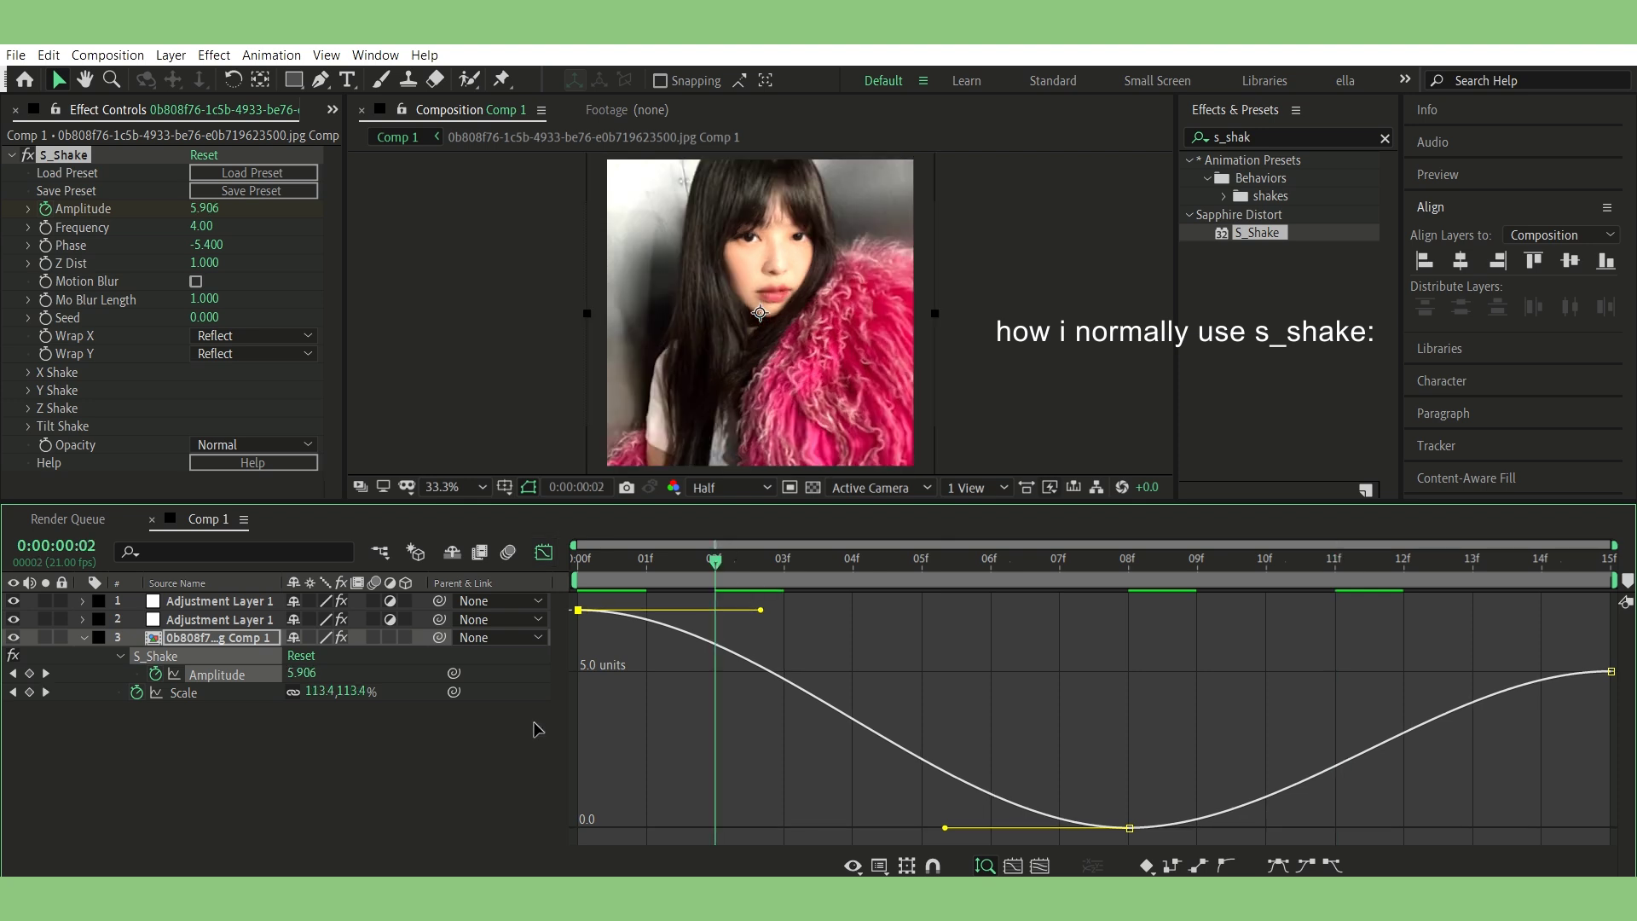
drag(760, 609, 592, 793)
drag(950, 814, 648, 807)
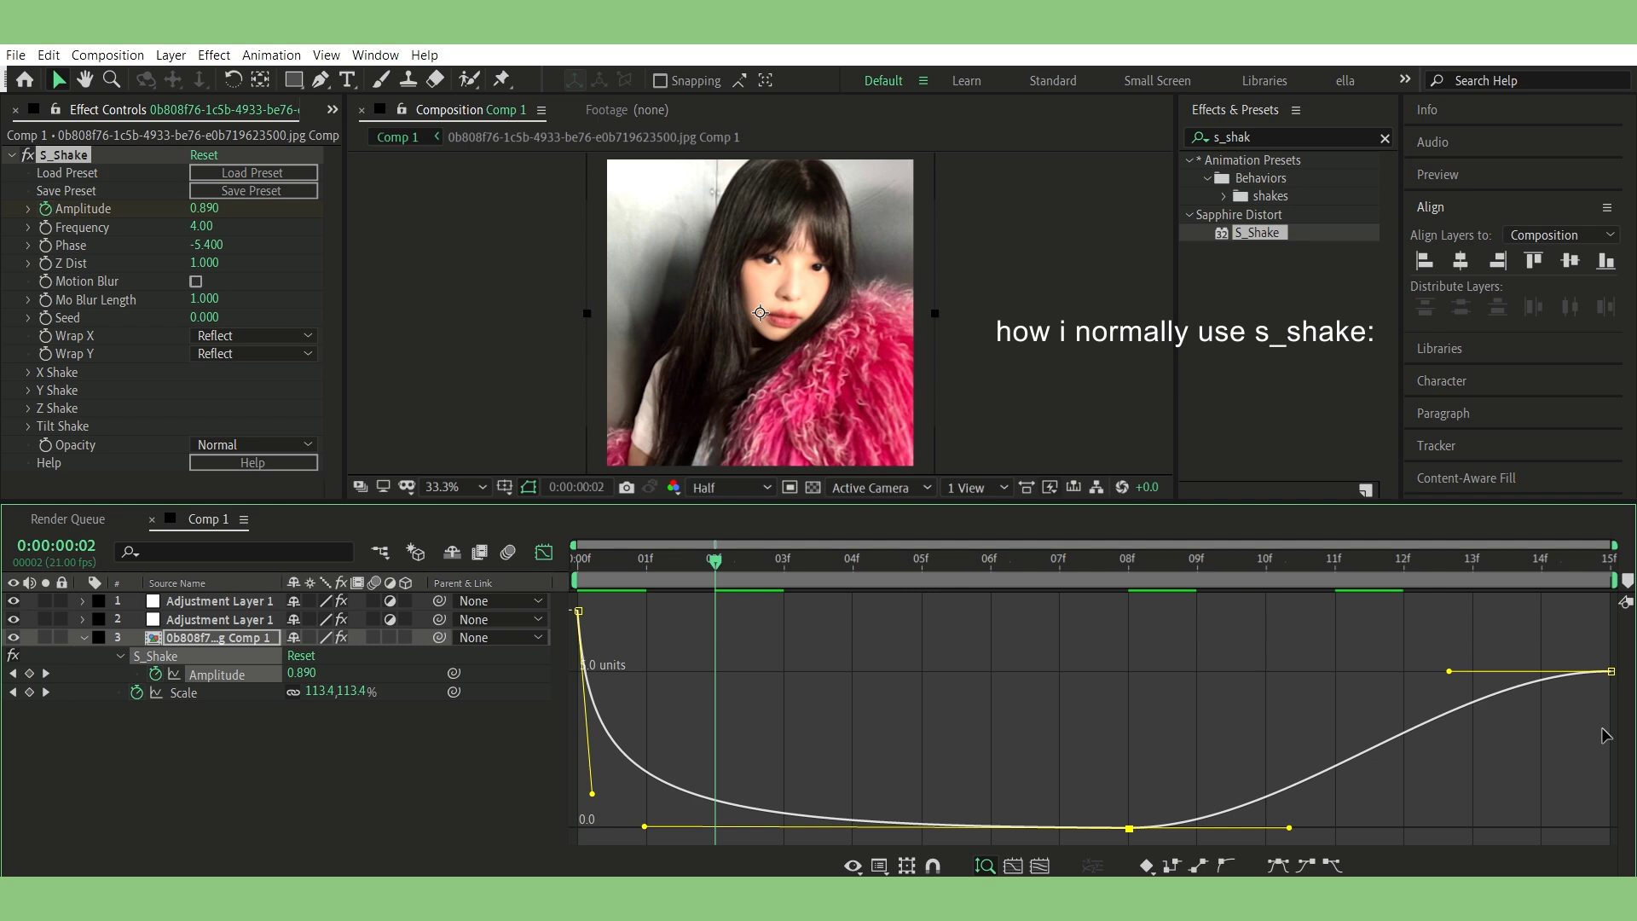
mouse_move(1448, 671)
mouse_down()
mouse_move(1307, 740)
mouse_move(1619, 791)
mouse_up()
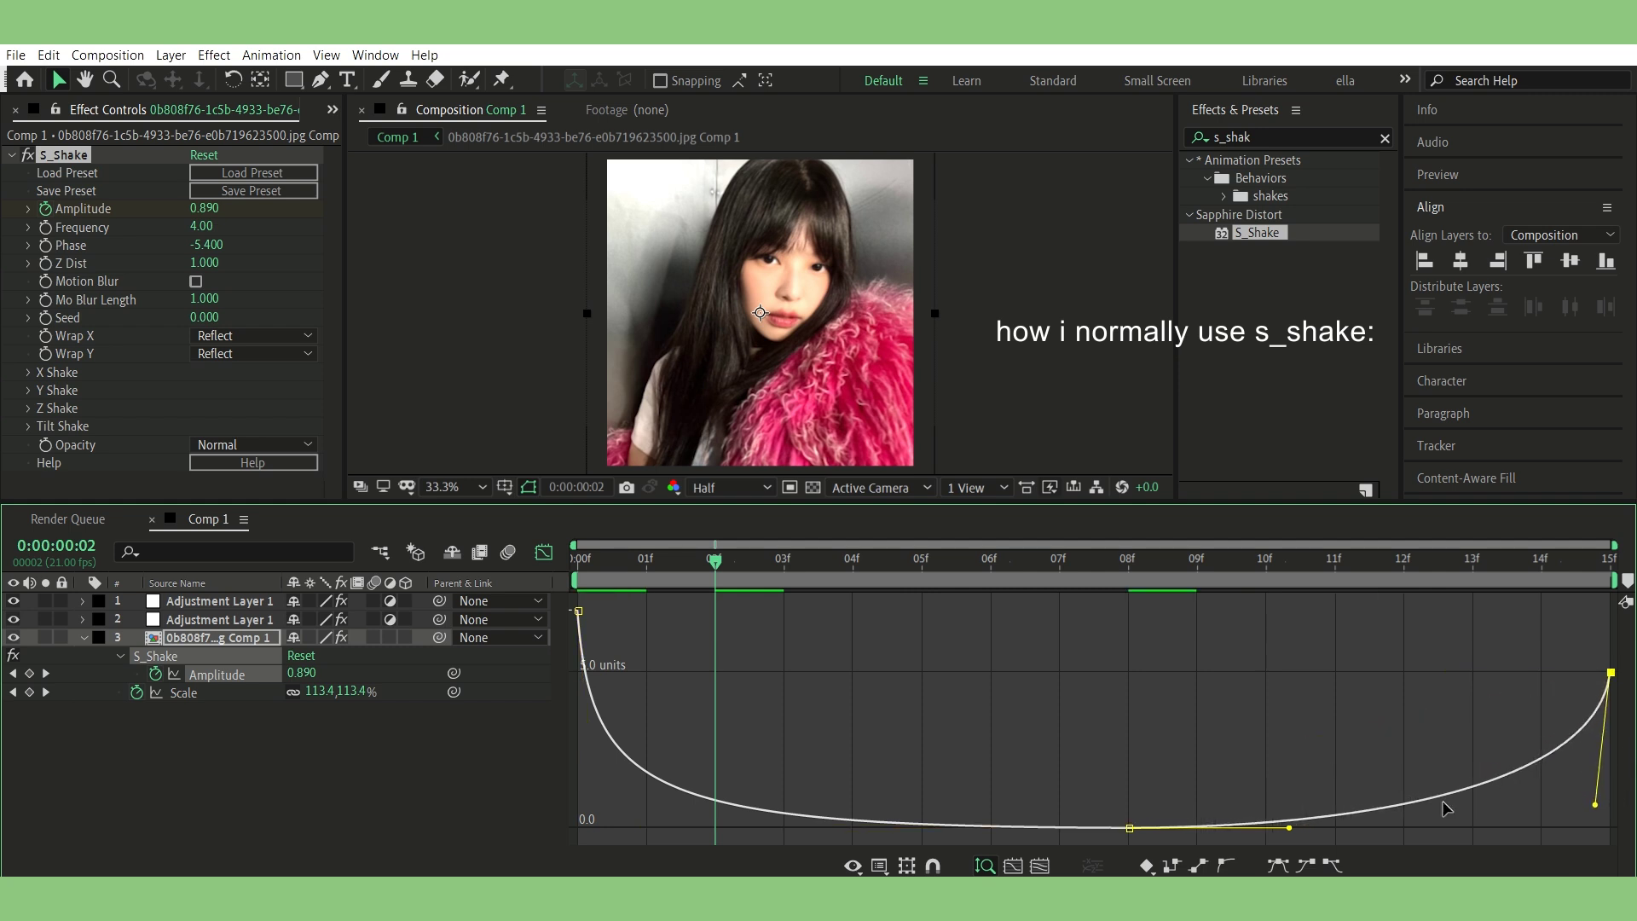
- Lengthen, then shorten, the zero keyframe's outgoing ease to flatten the middle, and preview
key(ctrl+a)
drag(1289, 827, 1609, 824)
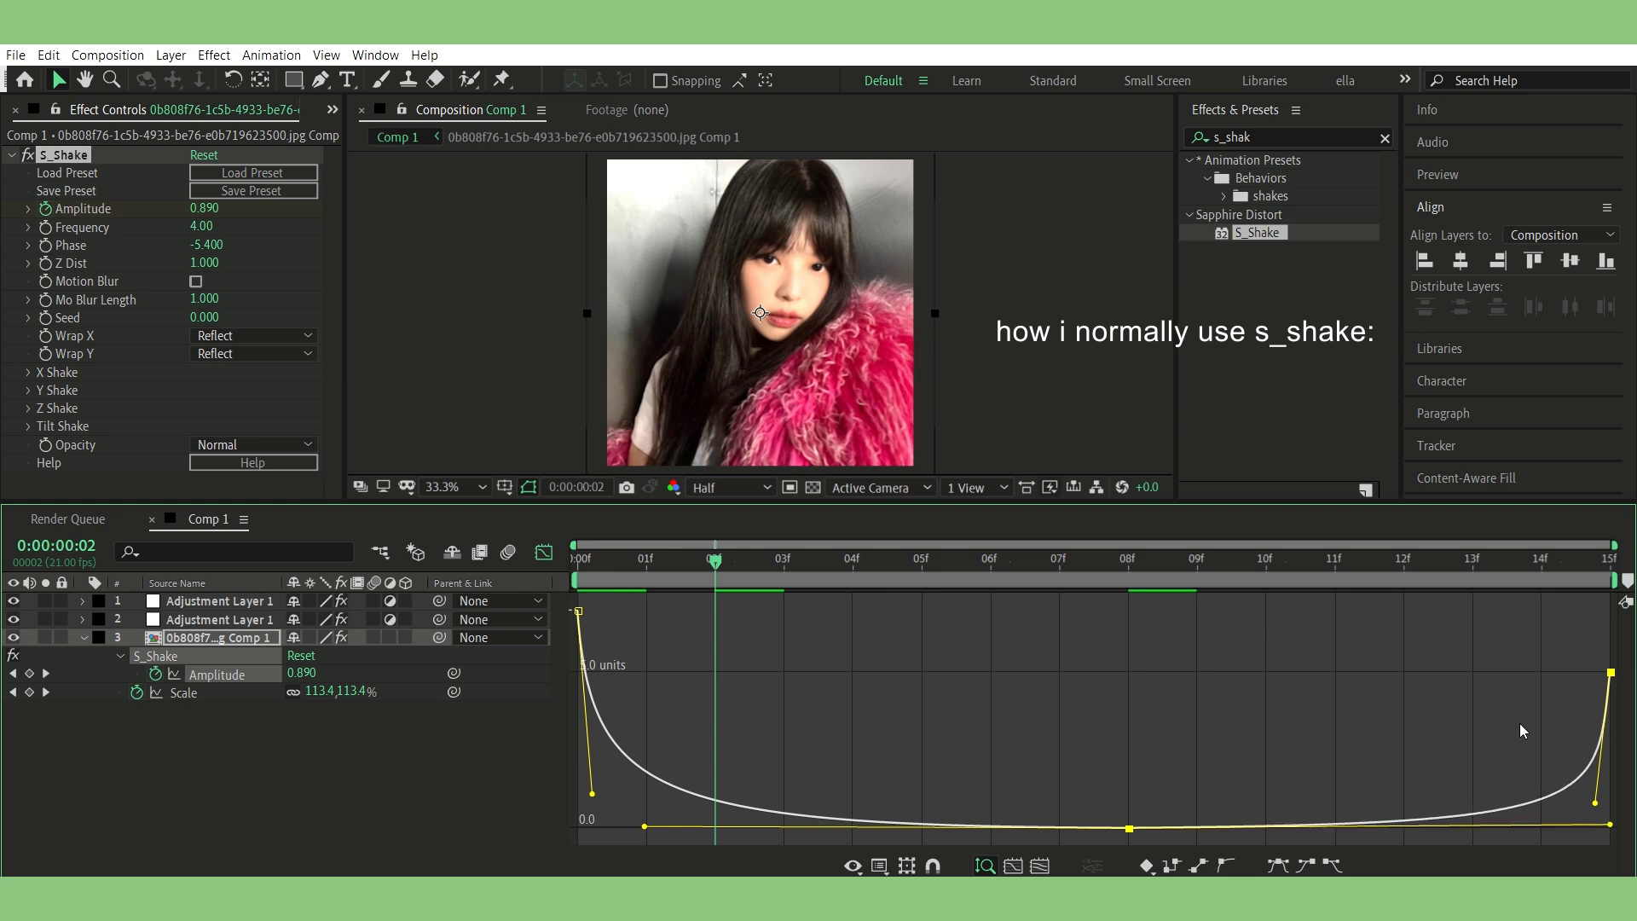
click(1594, 673)
click(1610, 671)
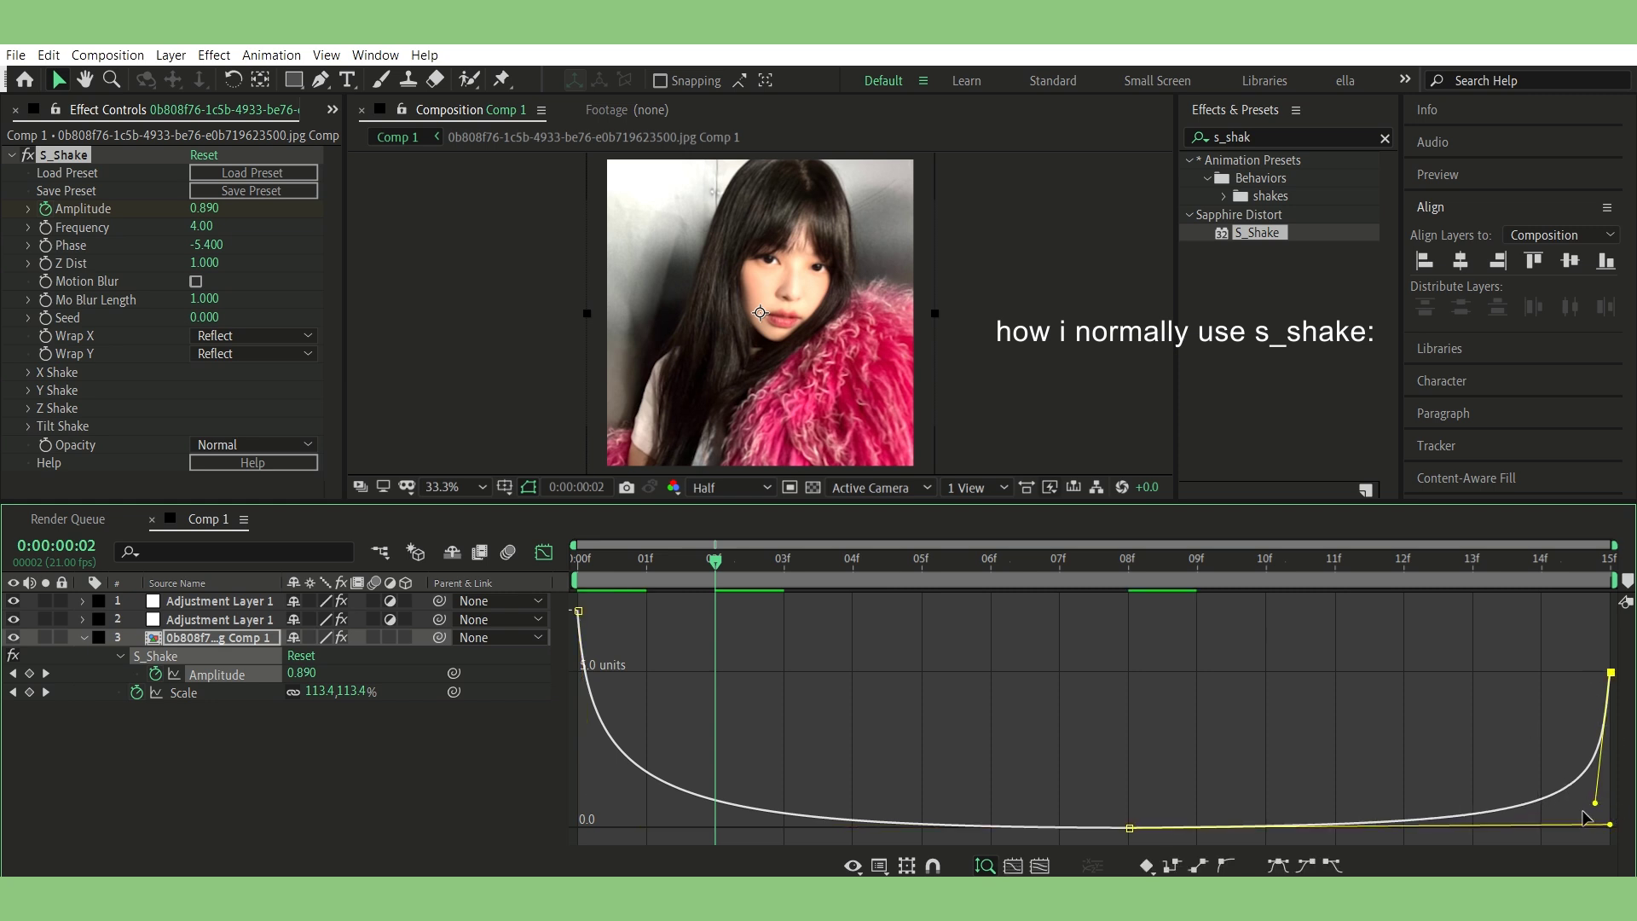
drag(1608, 824, 1486, 824)
key(space)
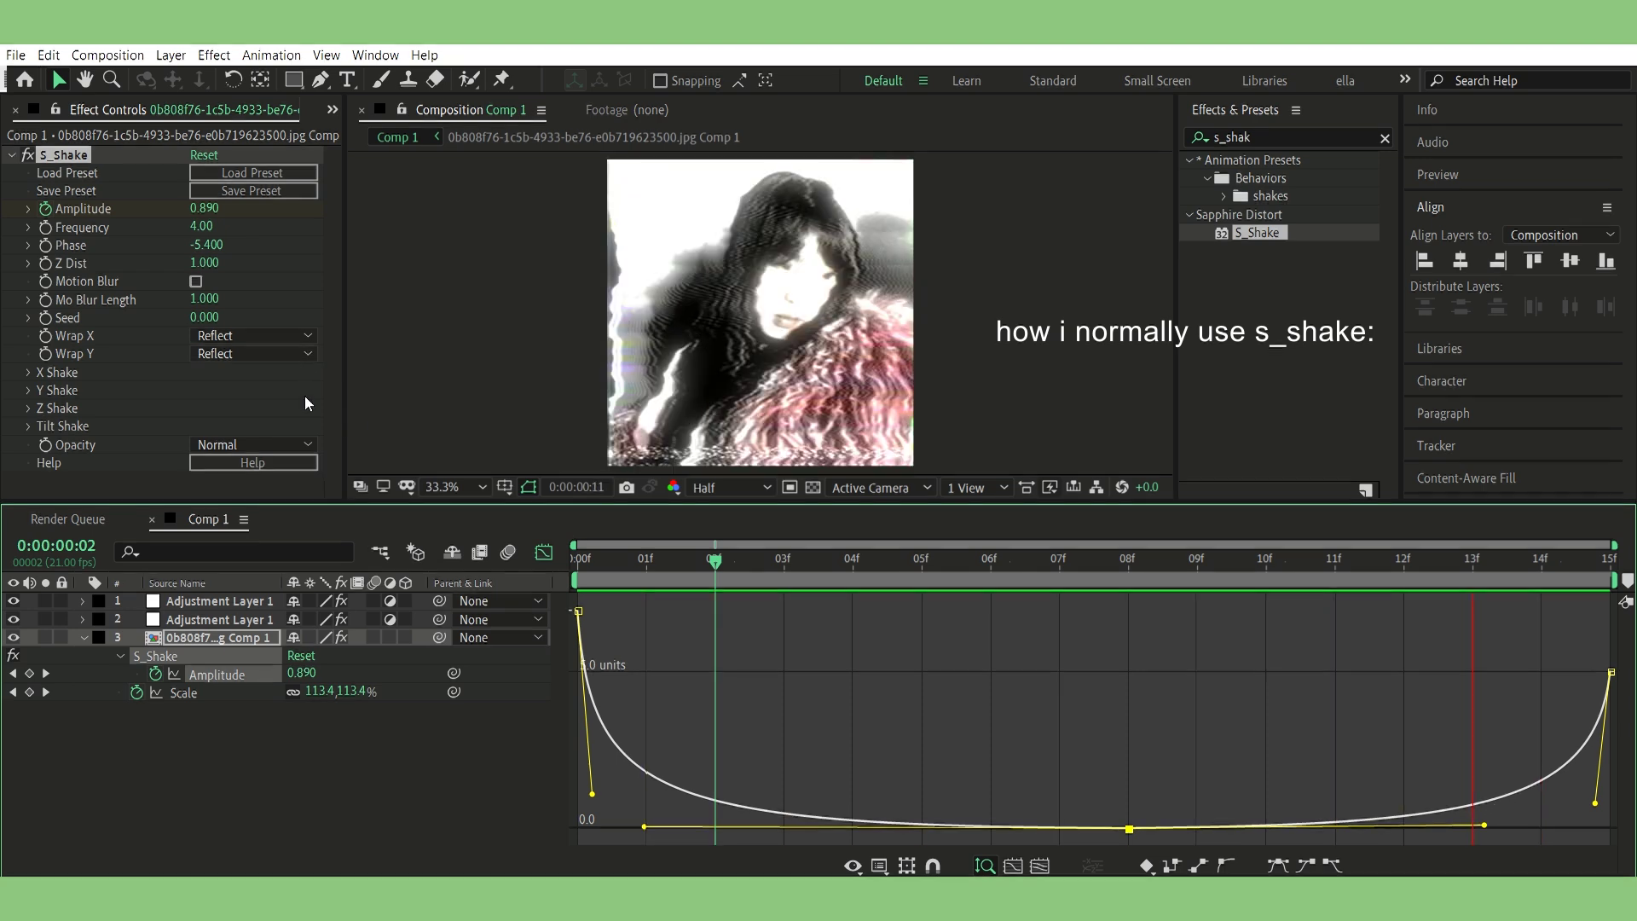
key(space)
- Enable motion blur, return to keyframe bars, preview, and set Phase to -4.3
click(195, 273)
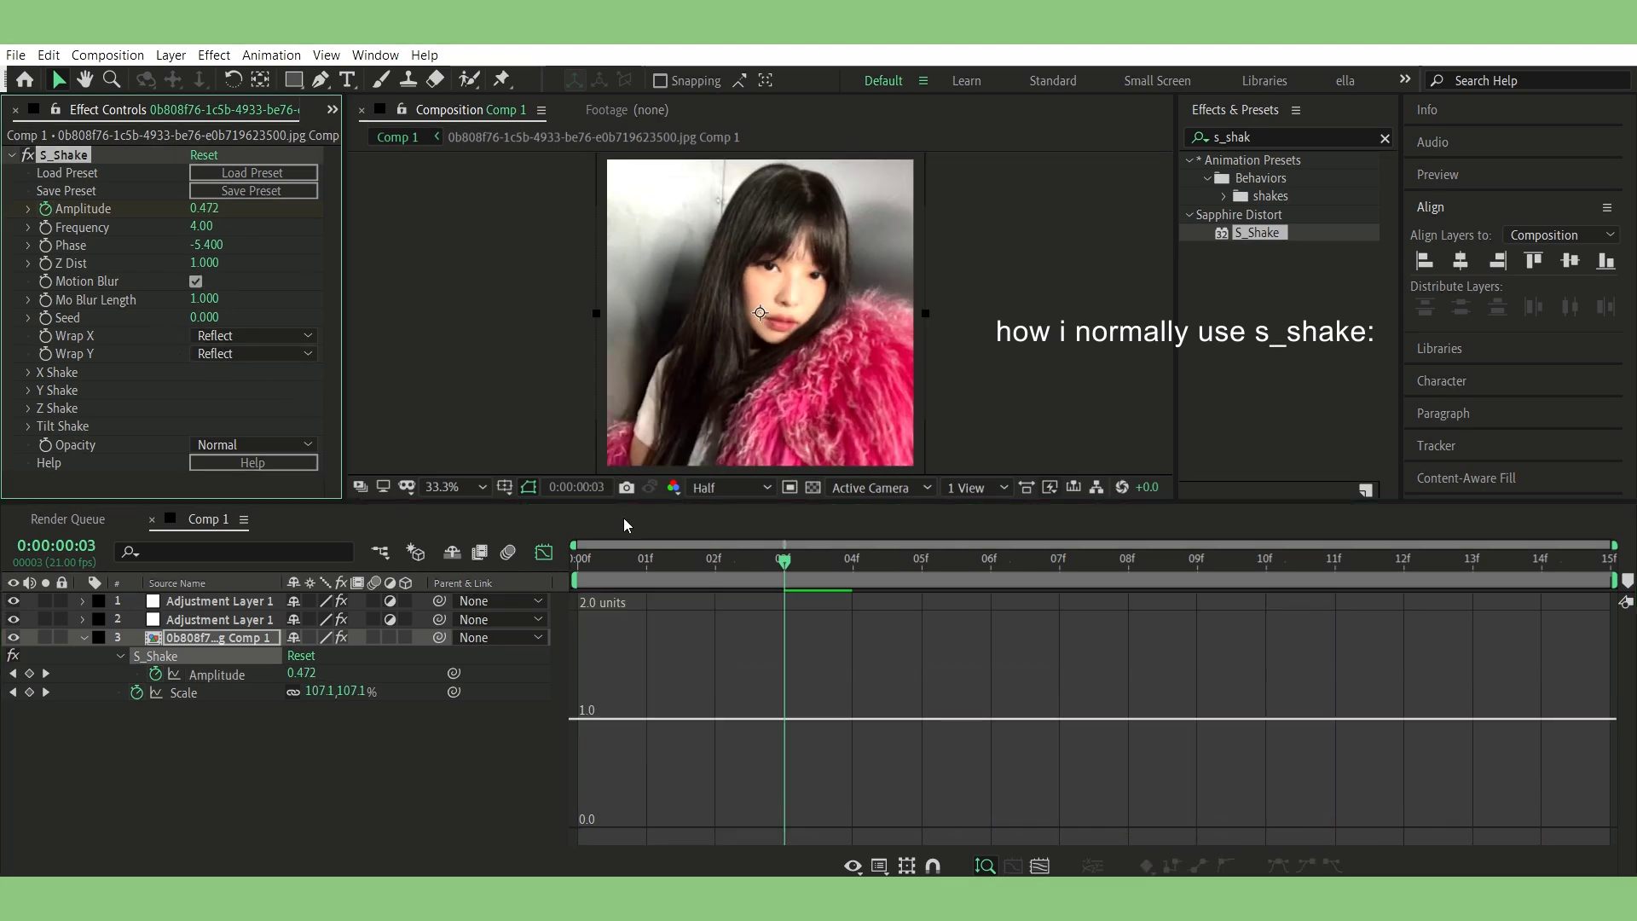
click(543, 553)
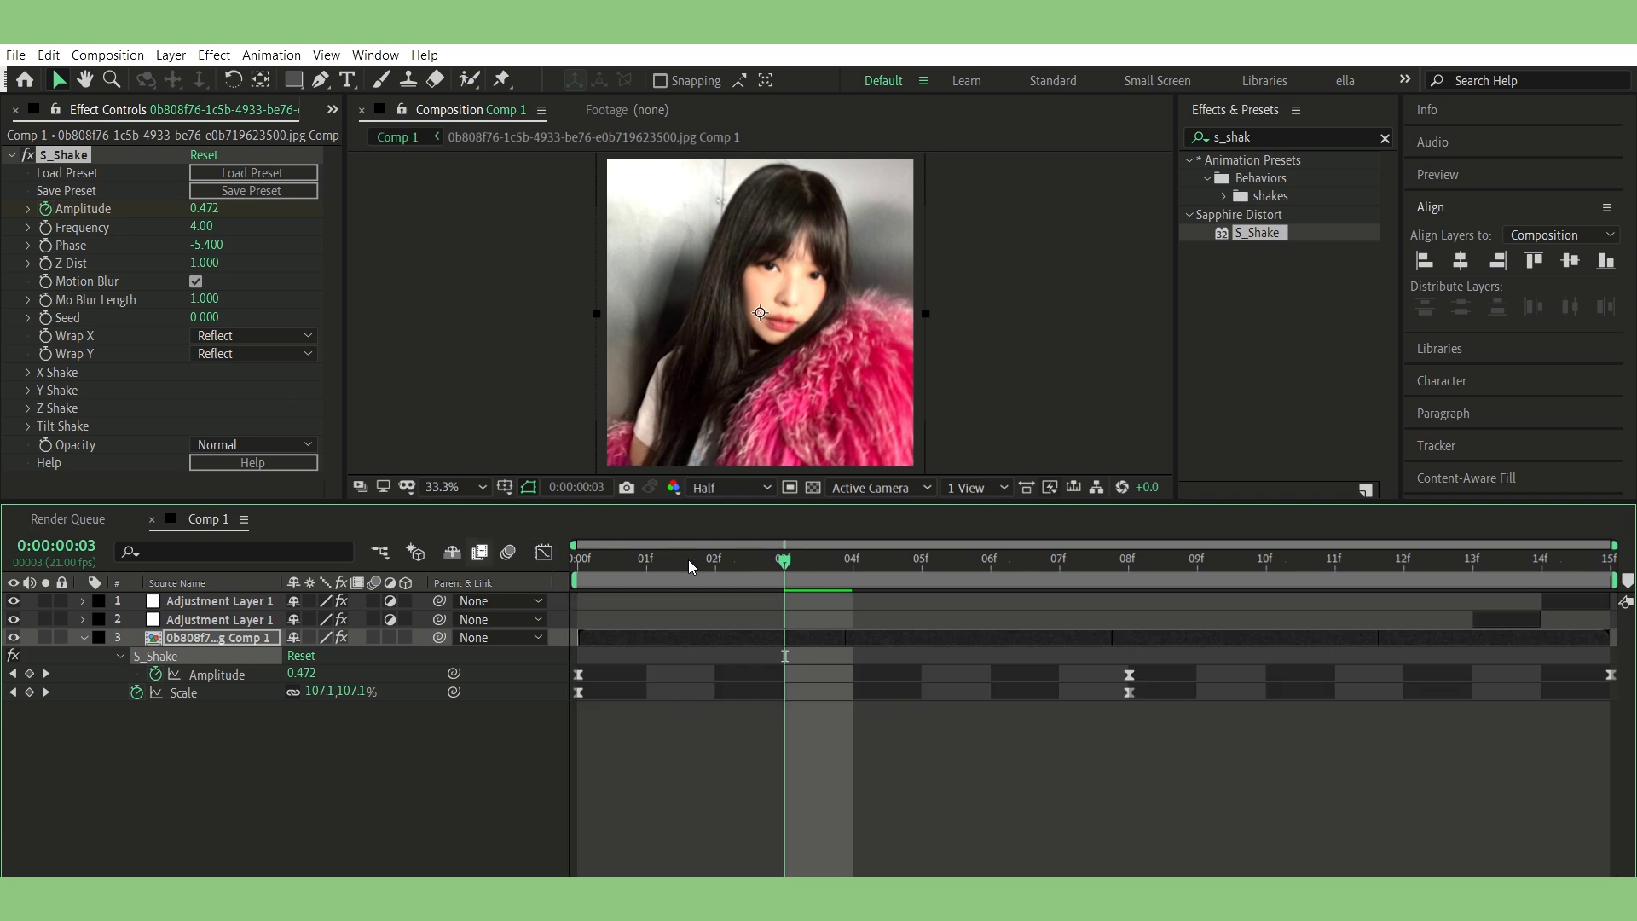
key(space)
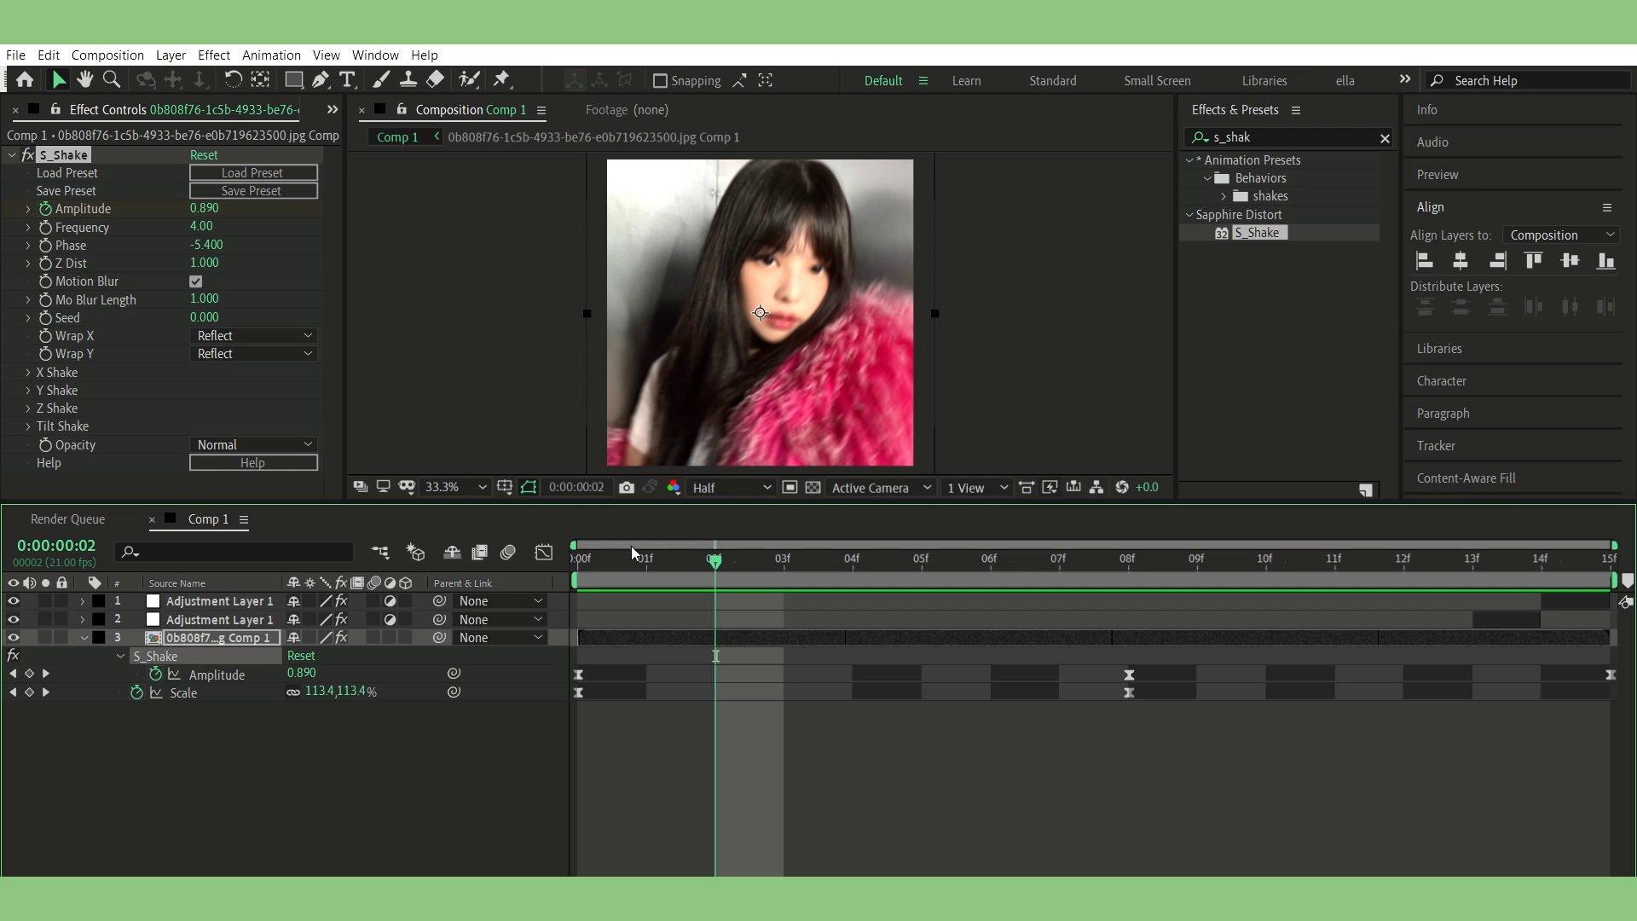
key(space)
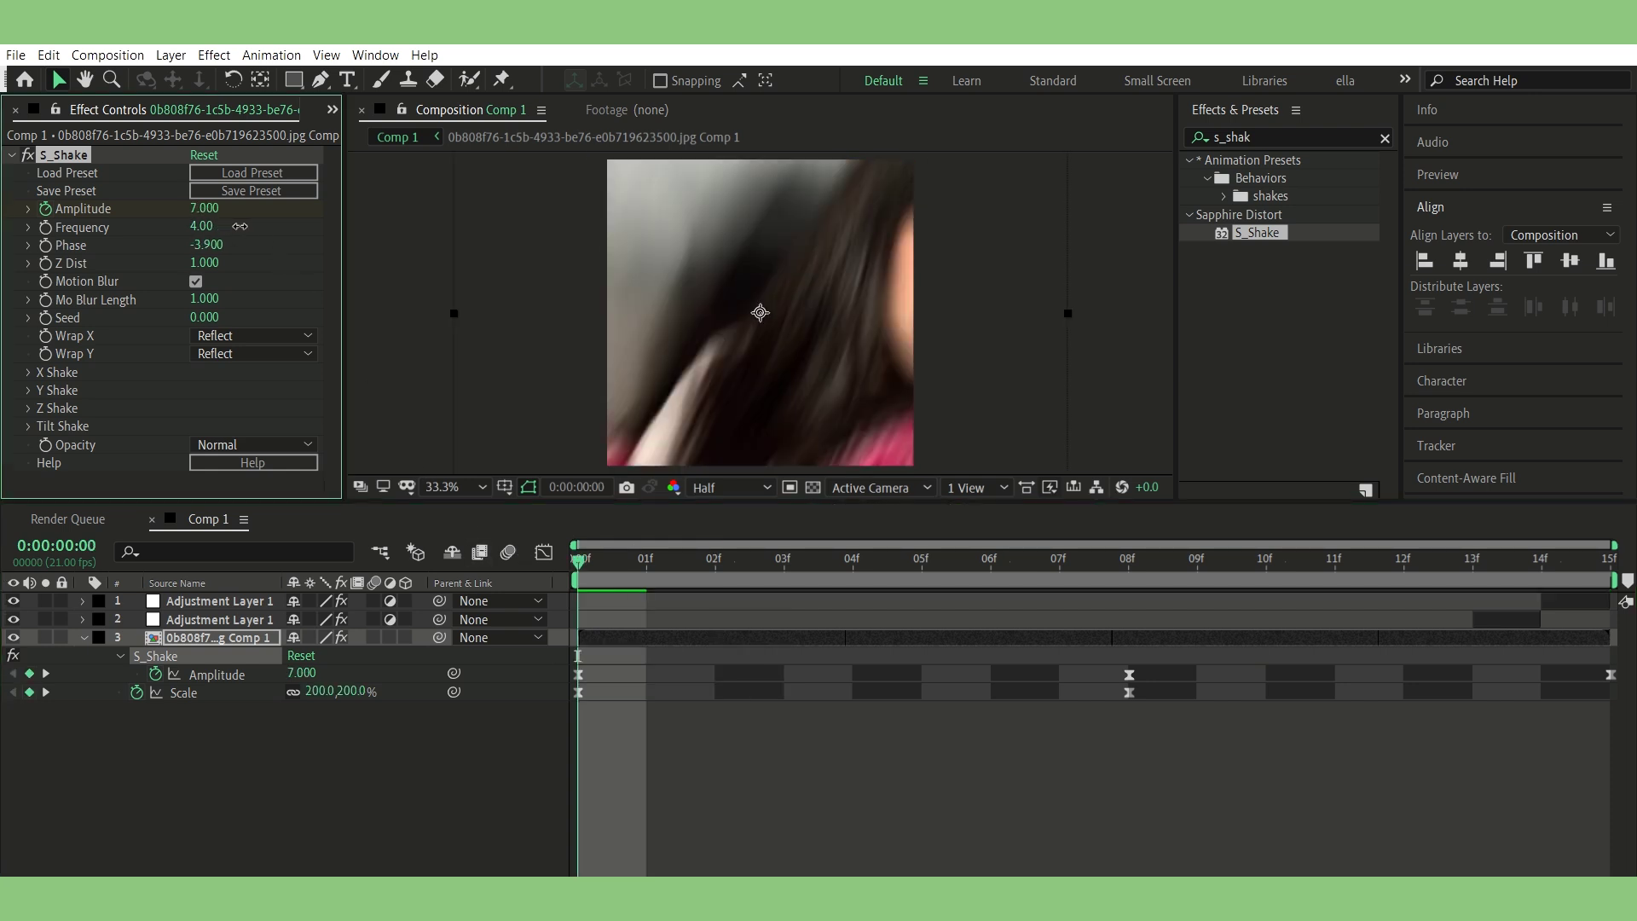
drag(236, 226, 229, 224)
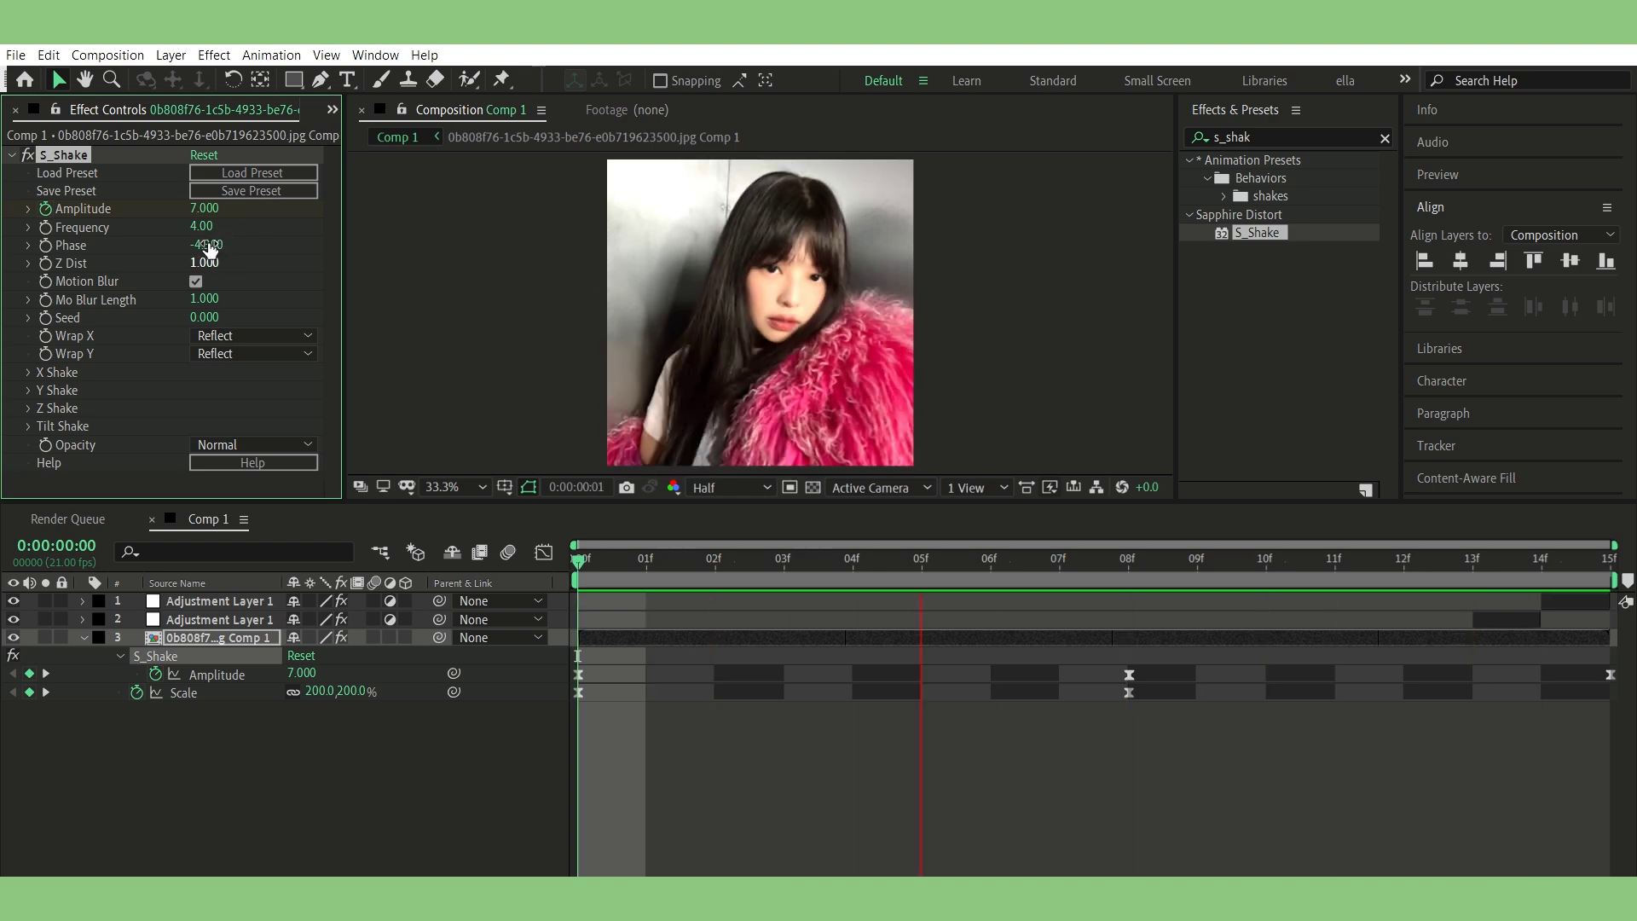
- Expand the X, Y, Z and Tilt Shake groups in Effect Controls
click(29, 371)
scroll(32, 406, down, 1)
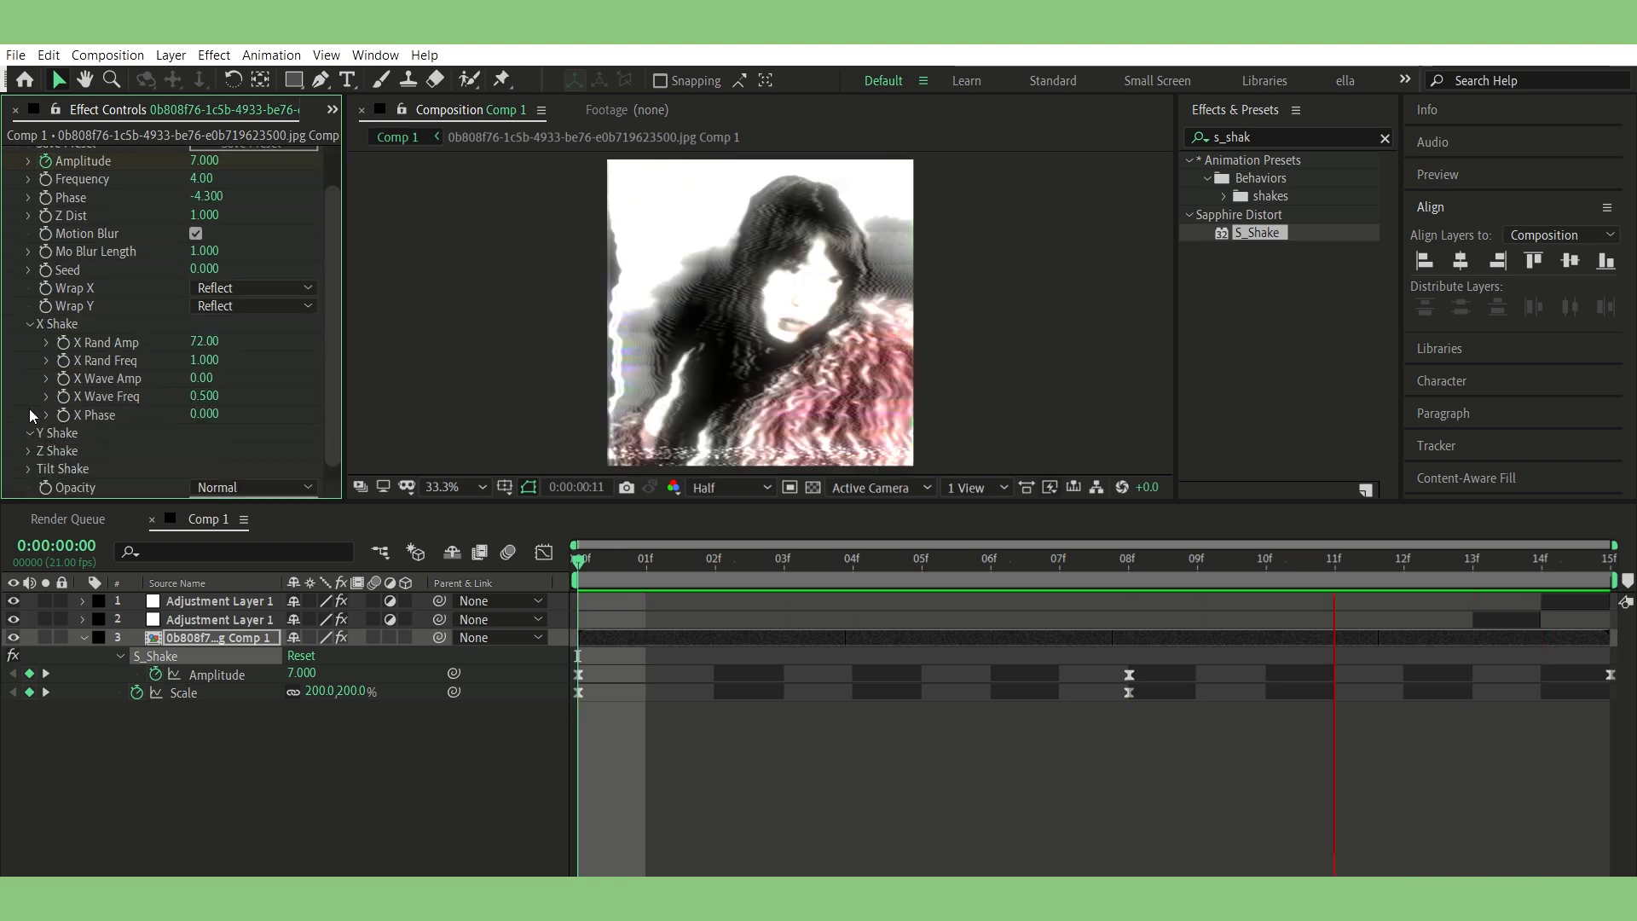
click(28, 432)
scroll(21, 426, down, 1)
scroll(48, 426, down, 1)
scroll(22, 437, down, 2)
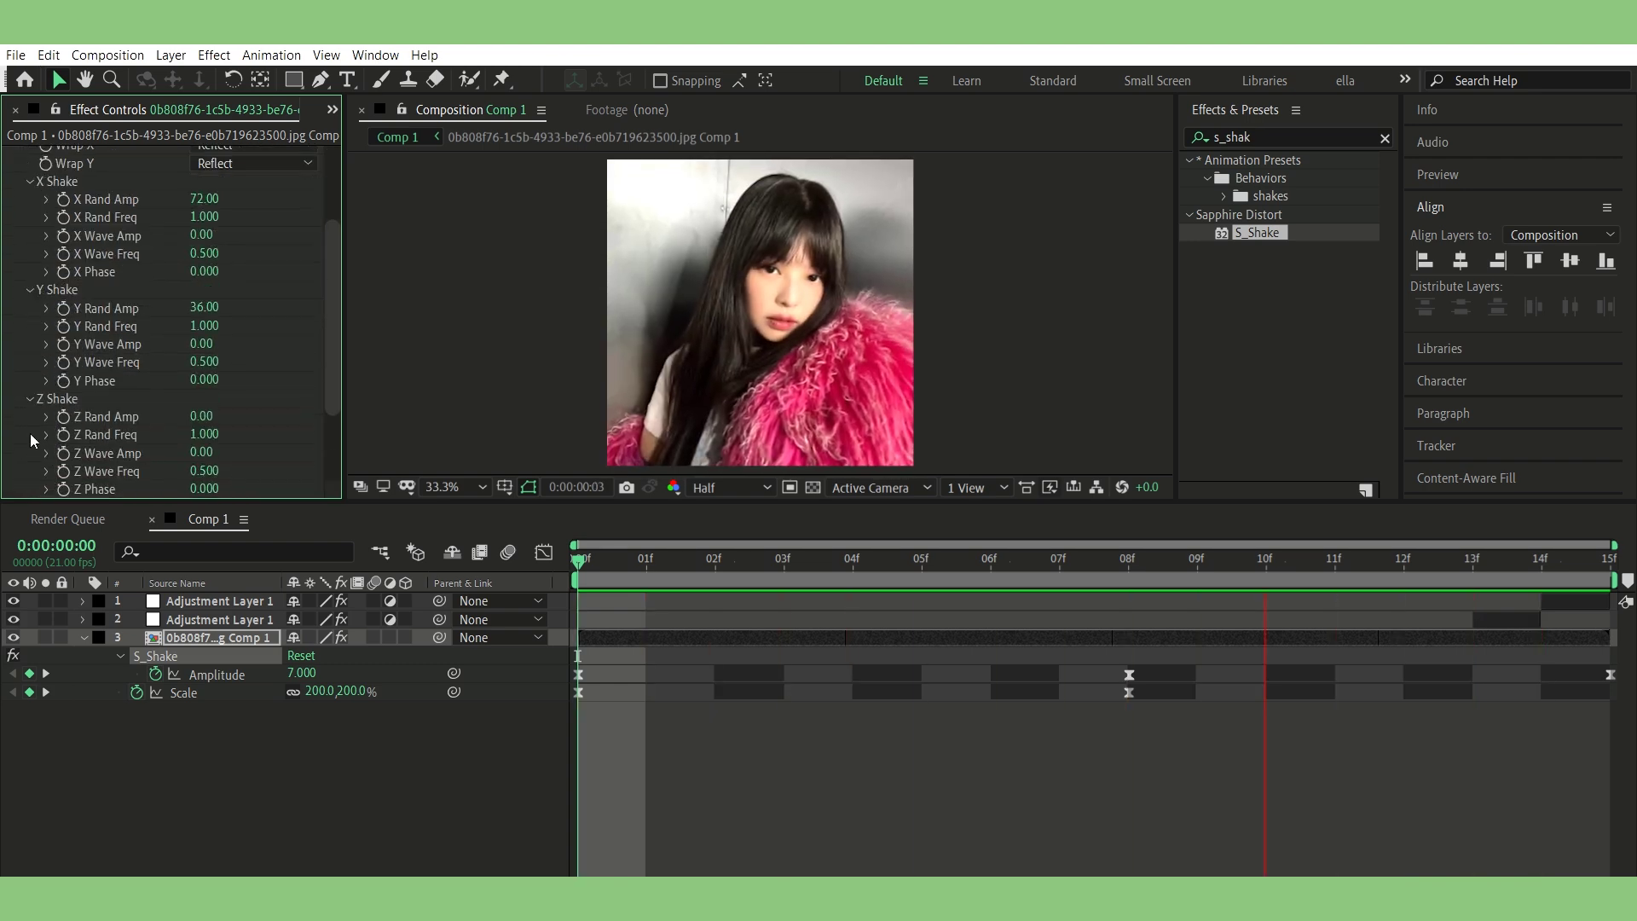
click(29, 434)
scroll(32, 423, down, 1)
click(29, 425)
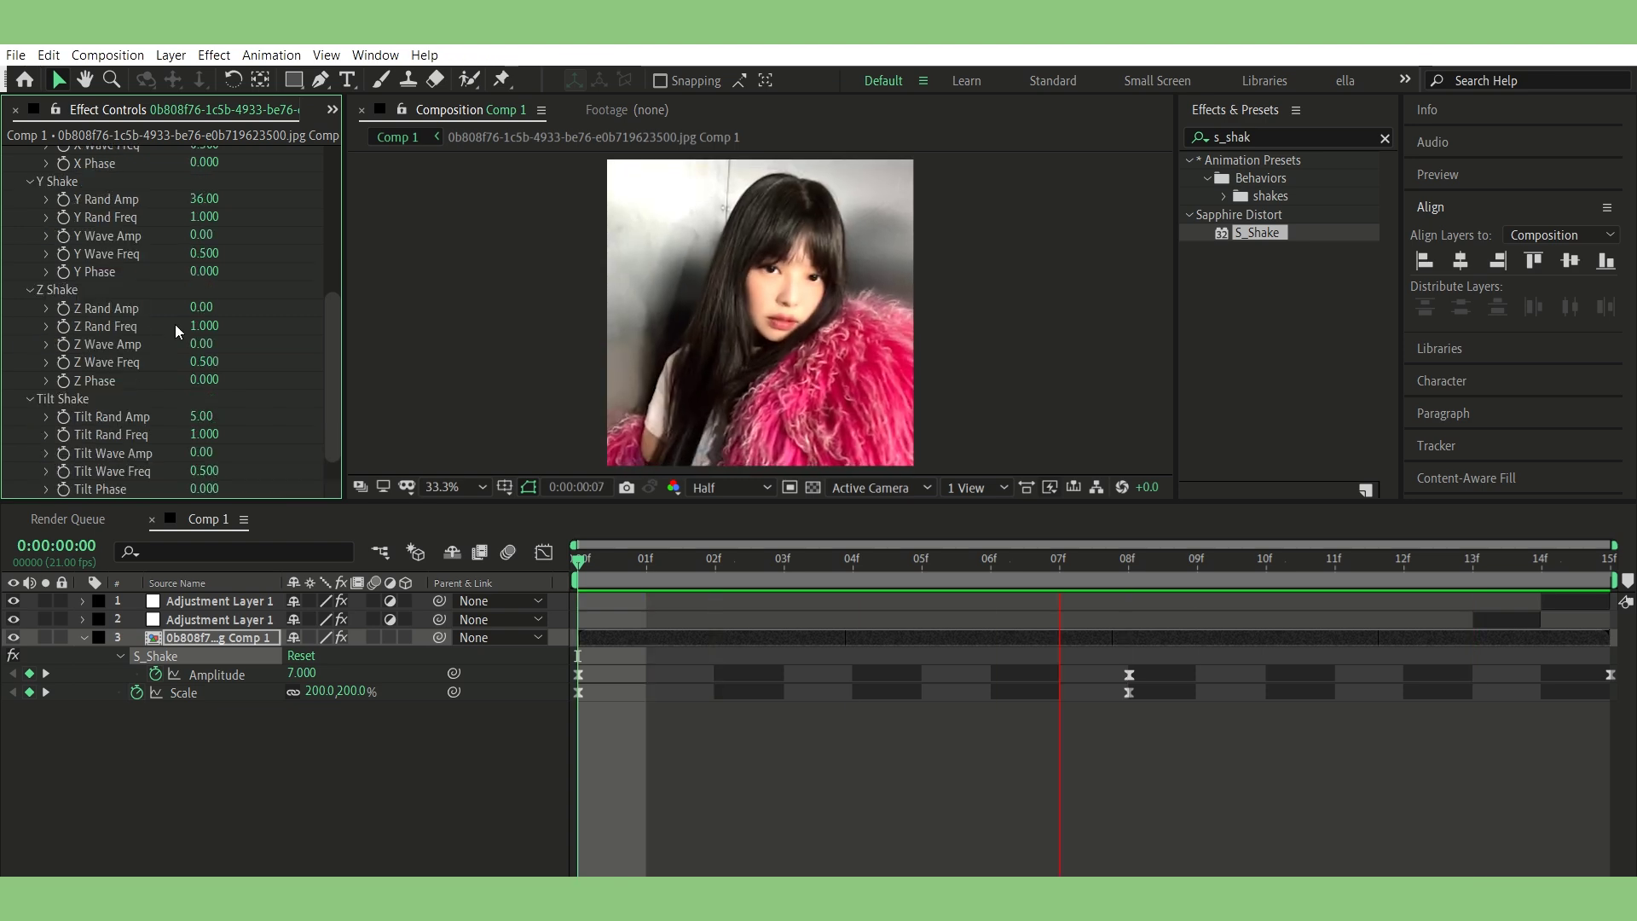
scroll(174, 326, up, 3)
mouse_move(331, 259)
mouse_down()
mouse_move(326, 381)
mouse_move(336, 140)
mouse_up()
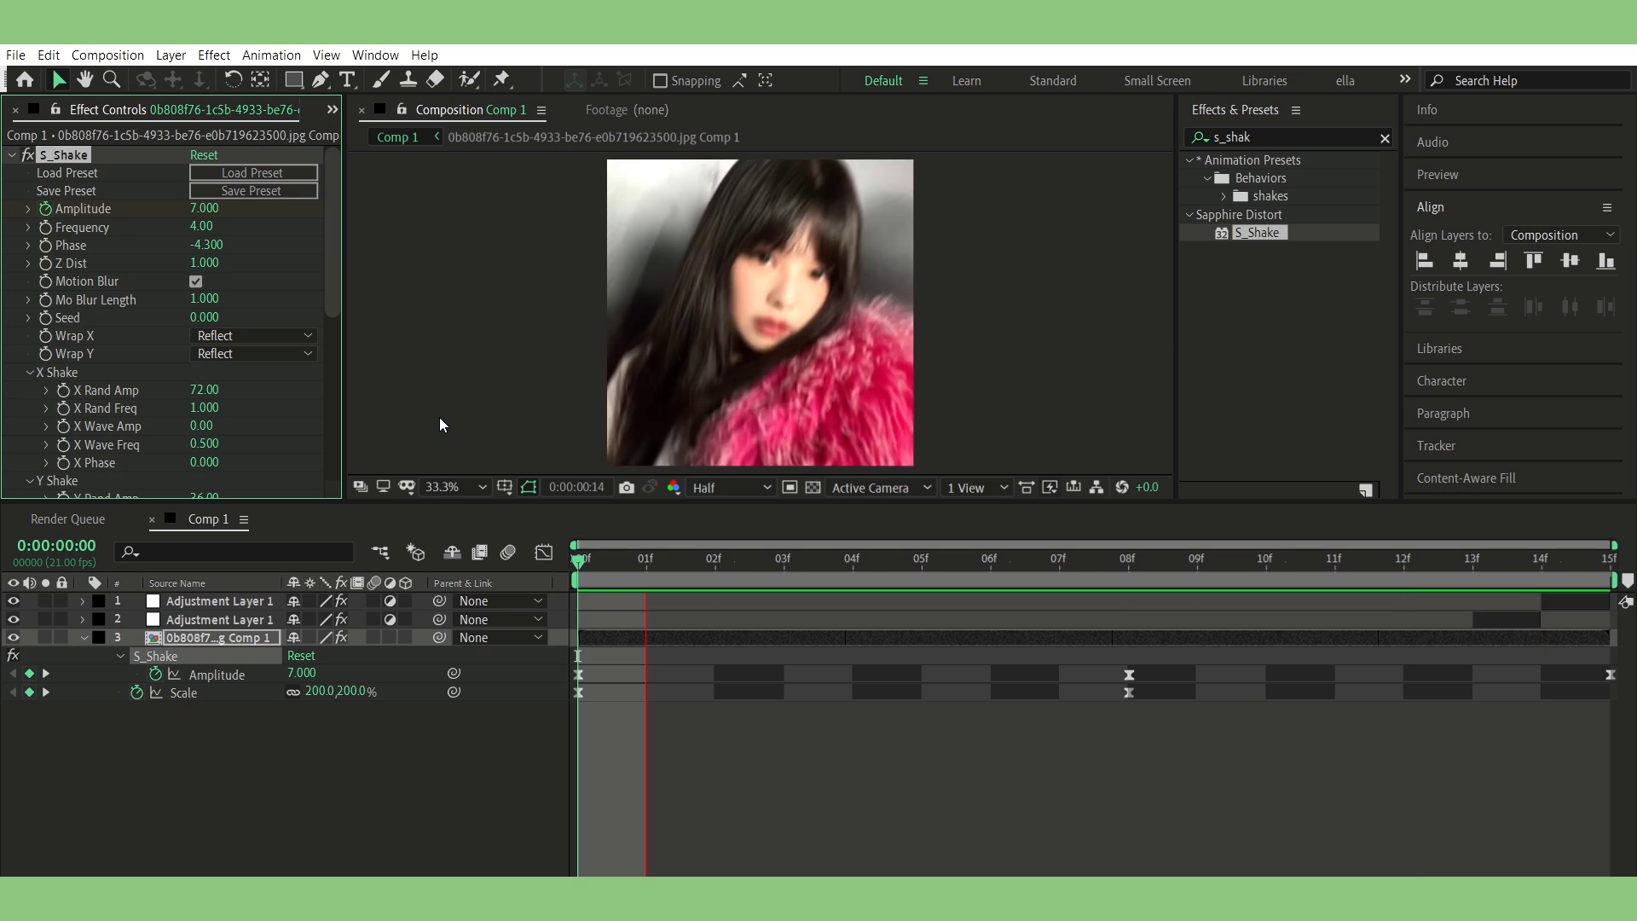